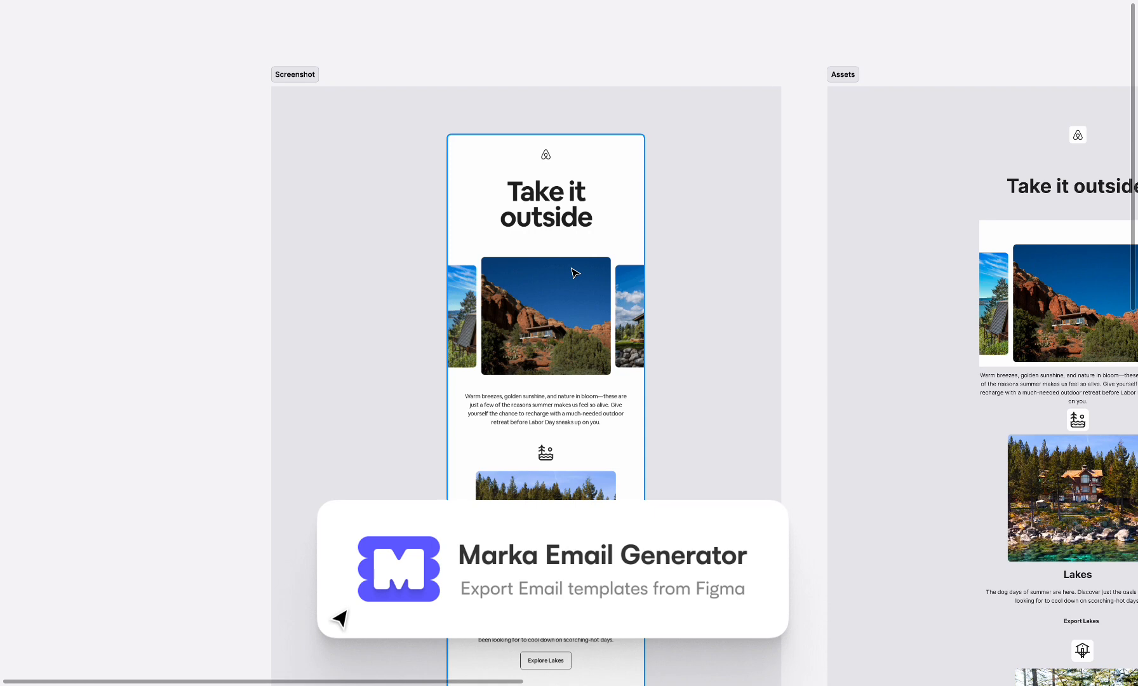
Examine the Airbnb email screenshot and the matching text and image assets beside it.
scroll(575, 273, "right", 4)
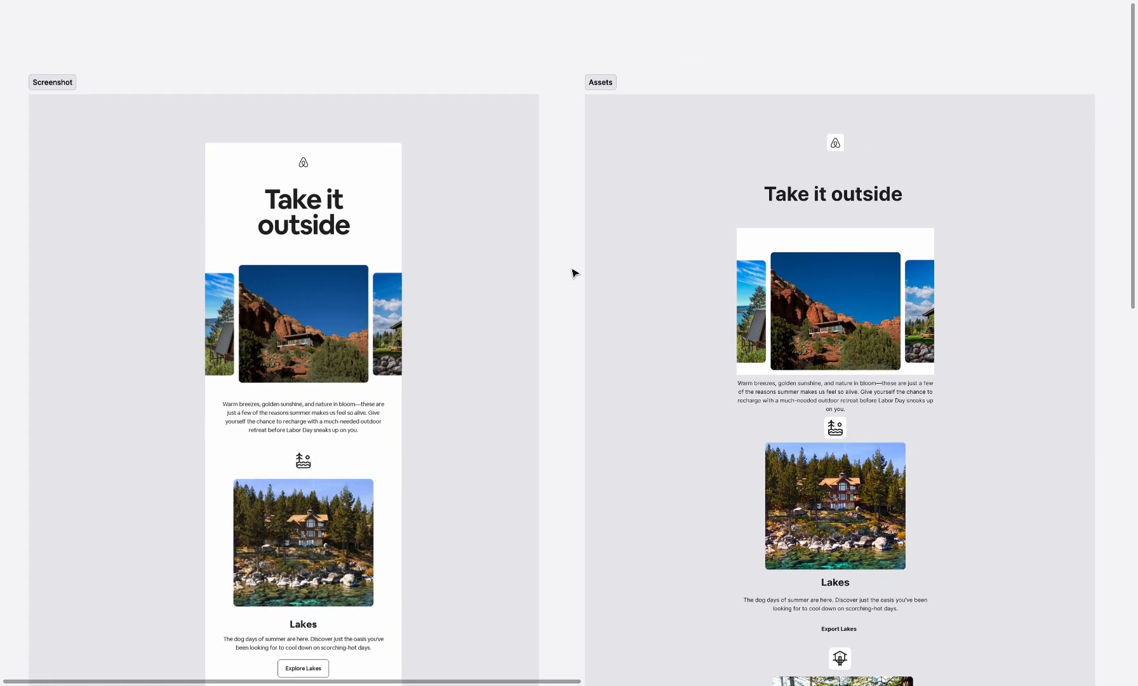
left_click(323, 427)
scroll(536, 373, "right", 3)
scroll(588, 349, "down", 3)
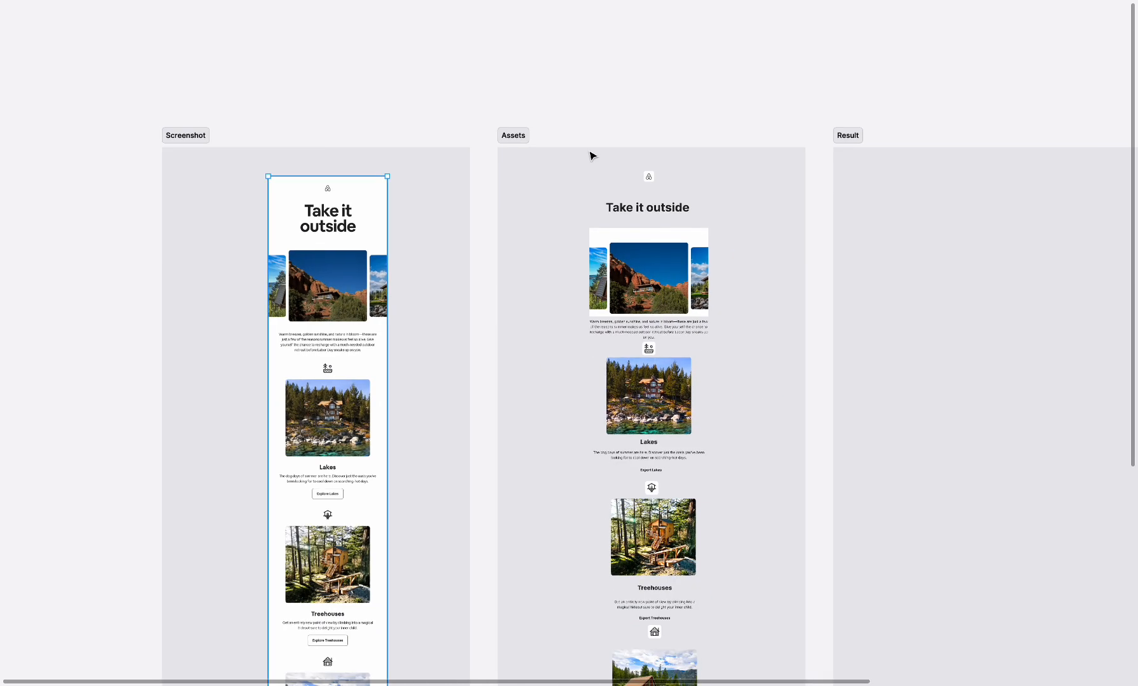
left_click(622, 207)
left_click(638, 251)
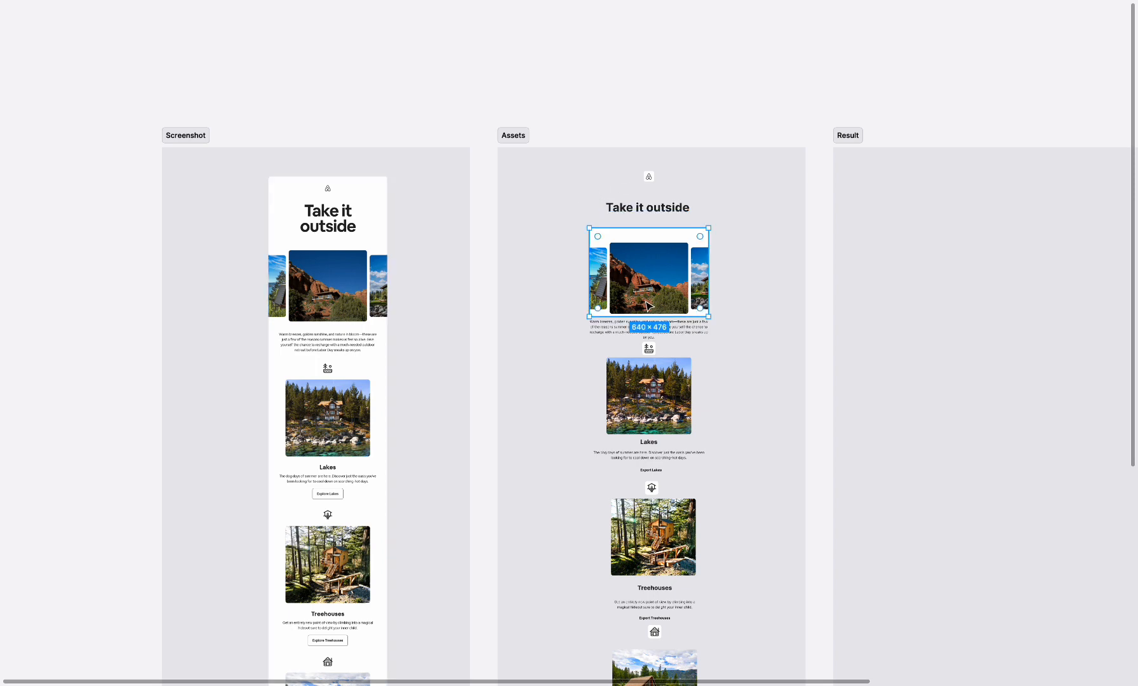
left_click(644, 334)
scroll(604, 102, "left", 6)
left_click(394, 173)
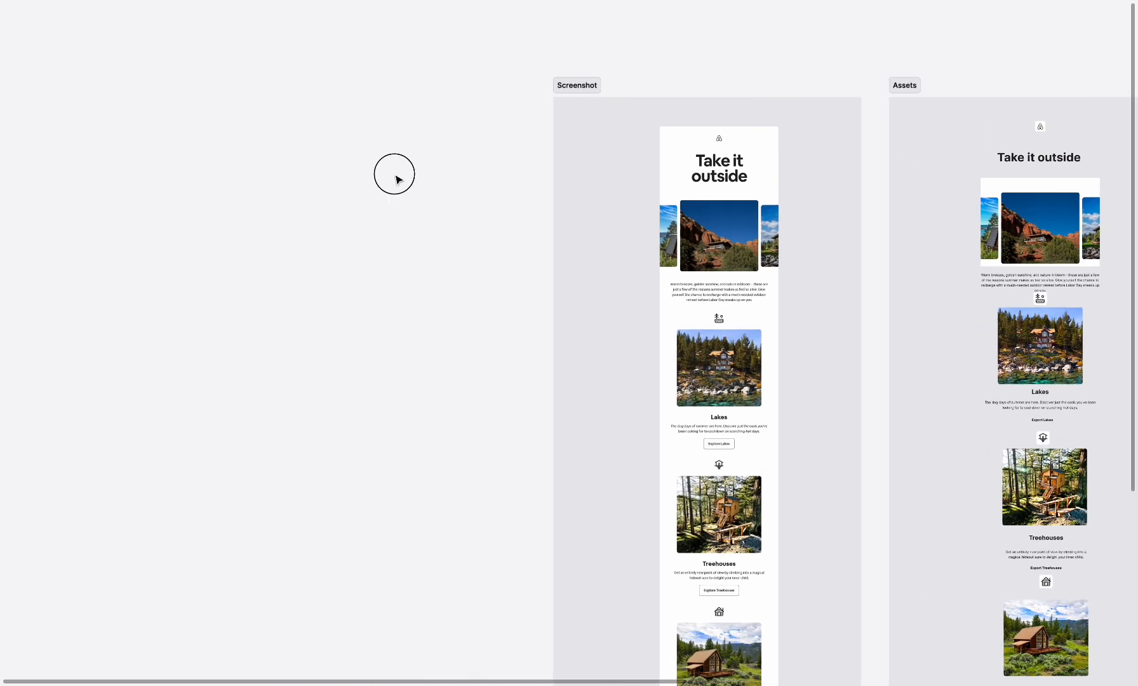
scroll(398, 180, "right", 2)
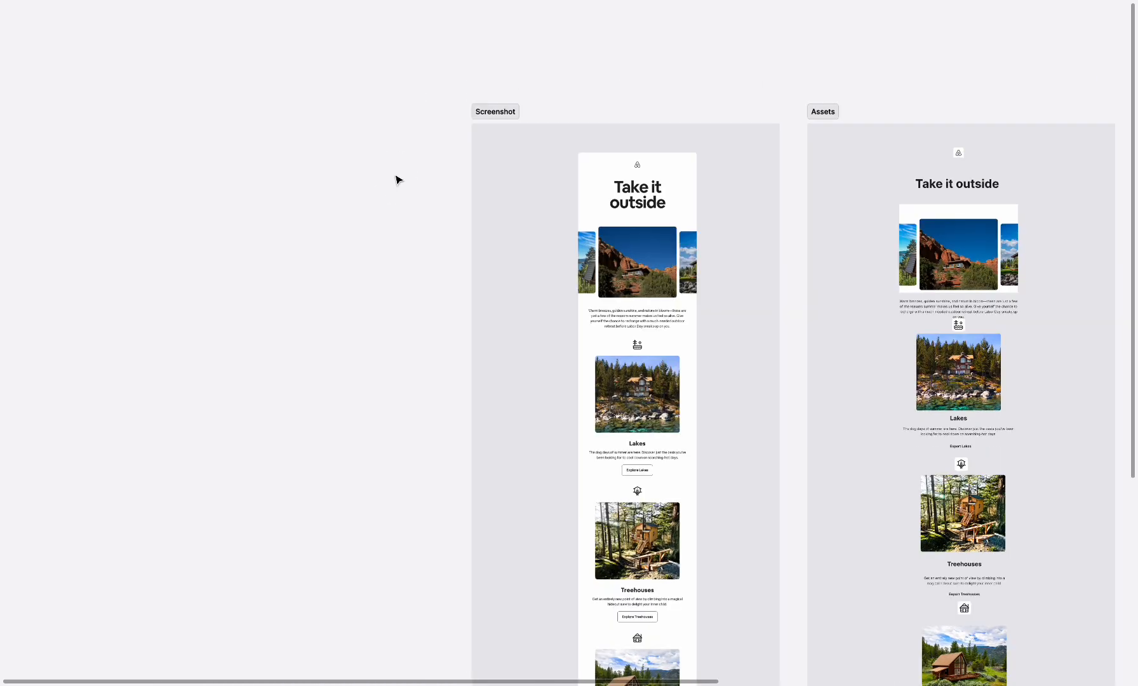
Show the editor interface and create a new project in the Marka Email Generator plugin.
key("ctrl+backslash")
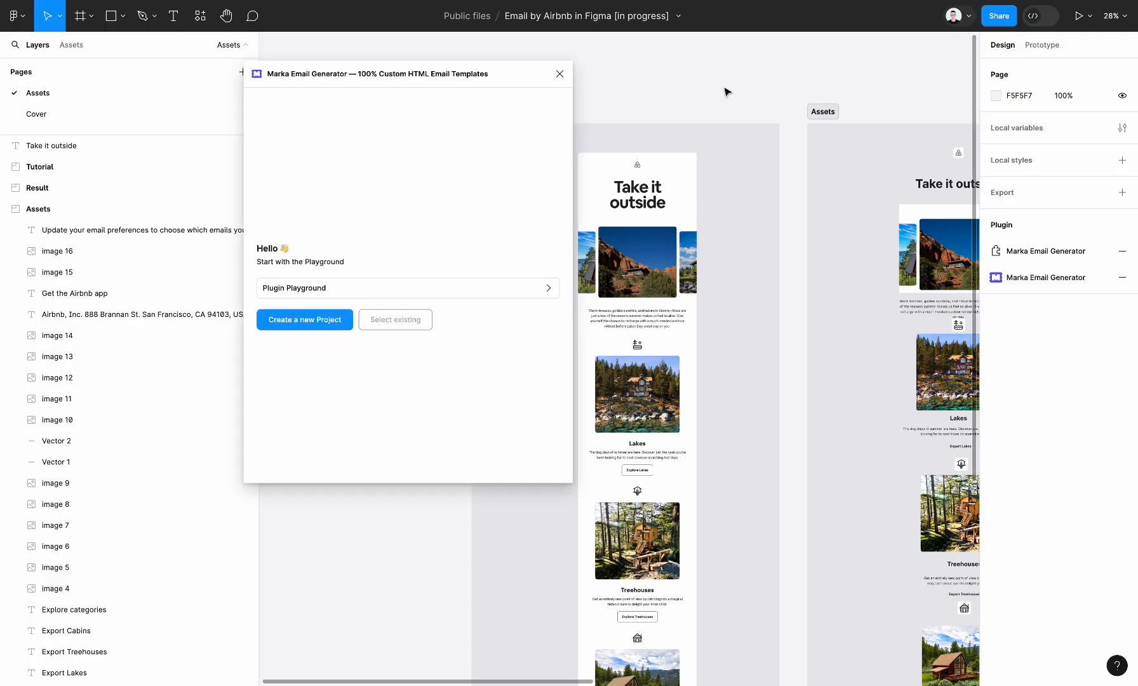
scroll(726, 92, "left", 3)
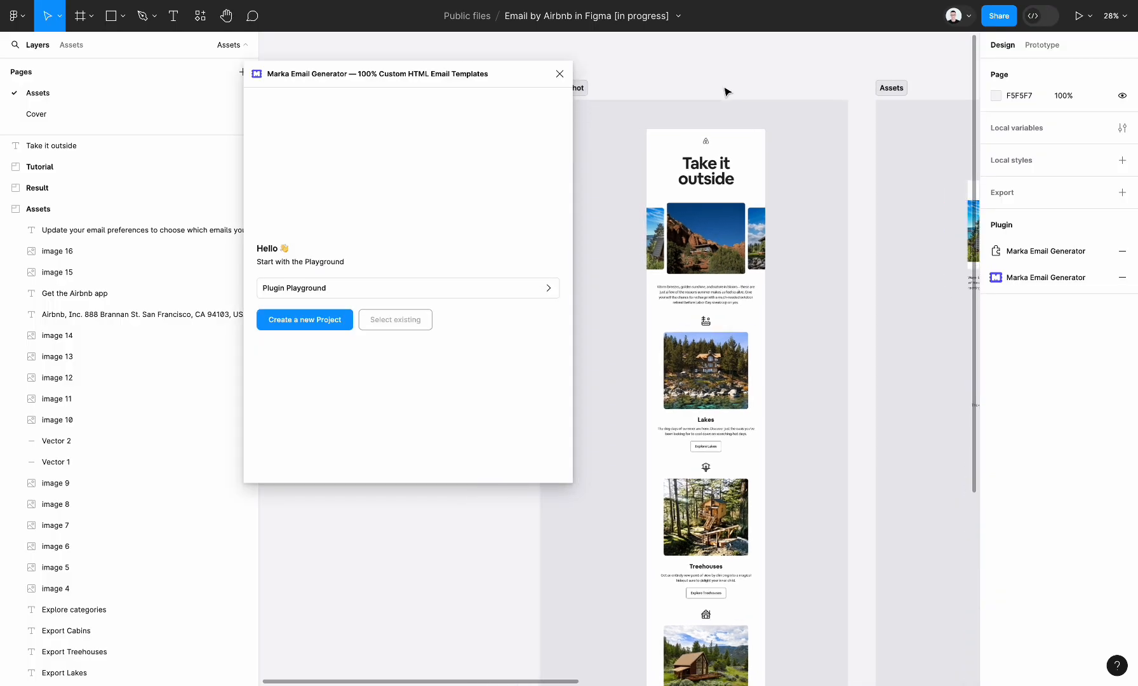
scroll(679, 120, "left", 3)
left_click(346, 321)
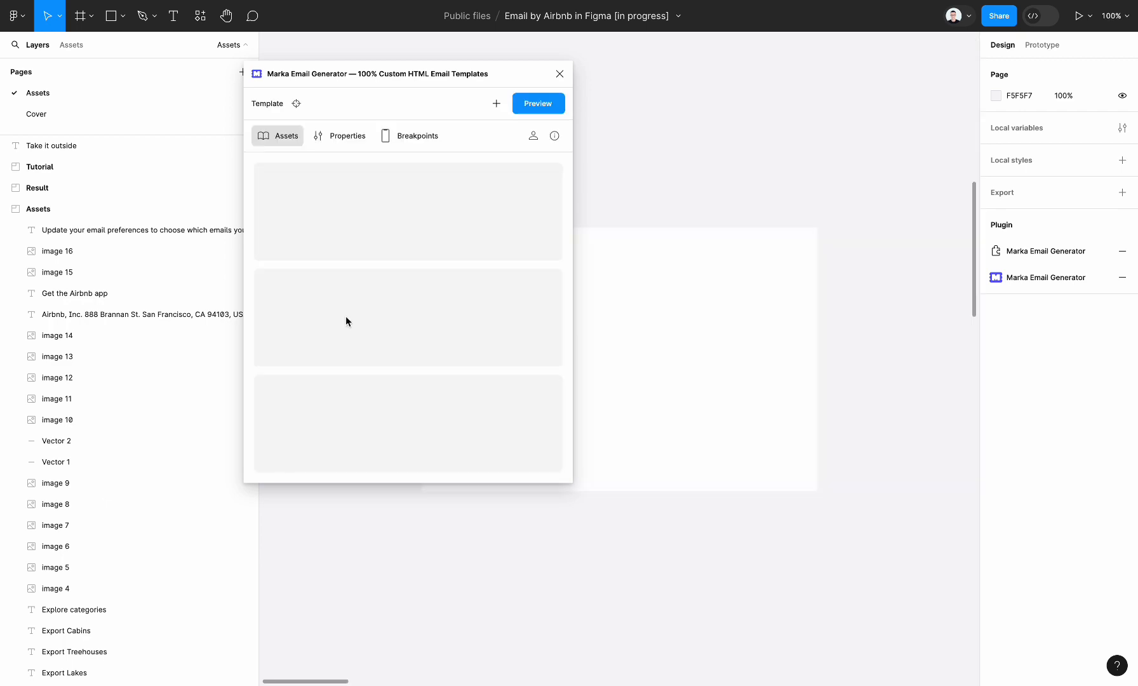
scroll(715, 333, "down", 10)
Move the new Template frame upward on the canvas and set its width to 640.
left_click_drag(705, 346, 716, 240)
scroll(718, 243, "right", 2)
scroll(718, 243, "down", 1)
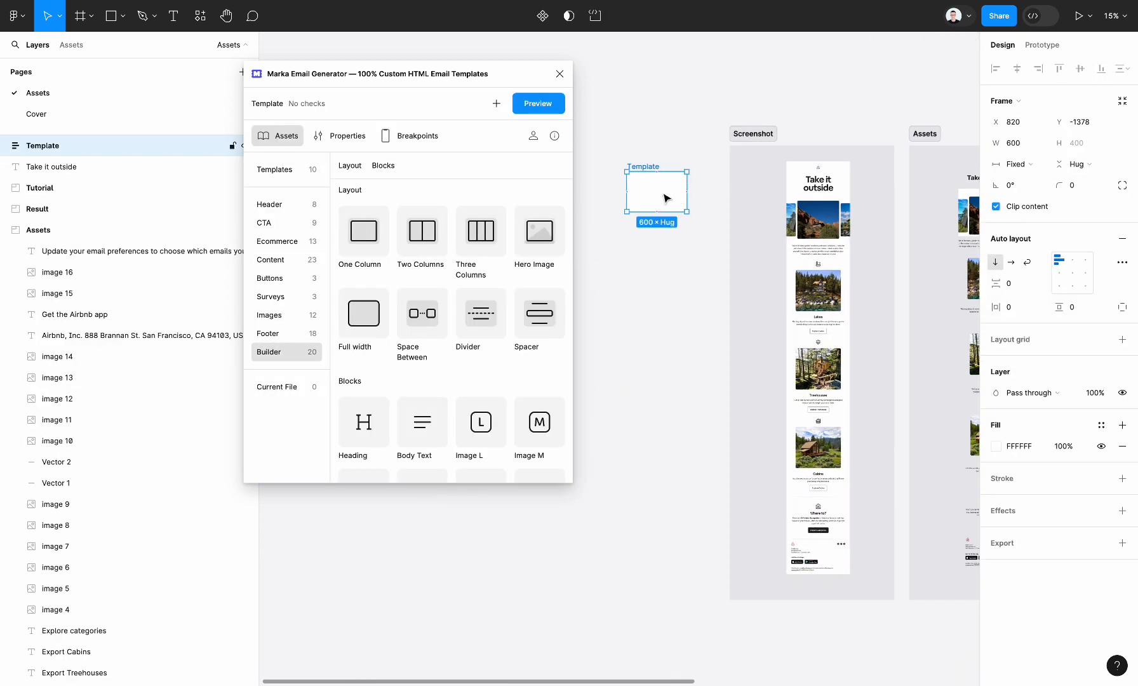
left_click(1020, 143)
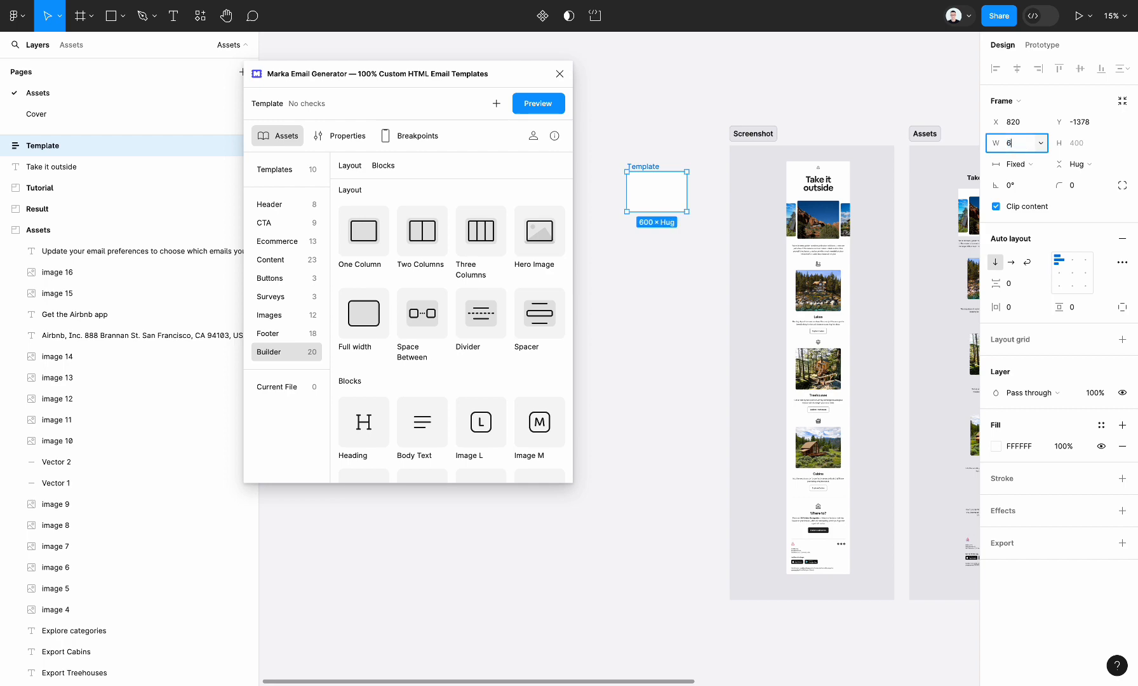
type("640")
key("Return")
Place the Template frame next to the Screenshot section, at about X 1127, Y -1617.
left_click(670, 320)
scroll(673, 322, "right", 3)
scroll(674, 323, "up", 1)
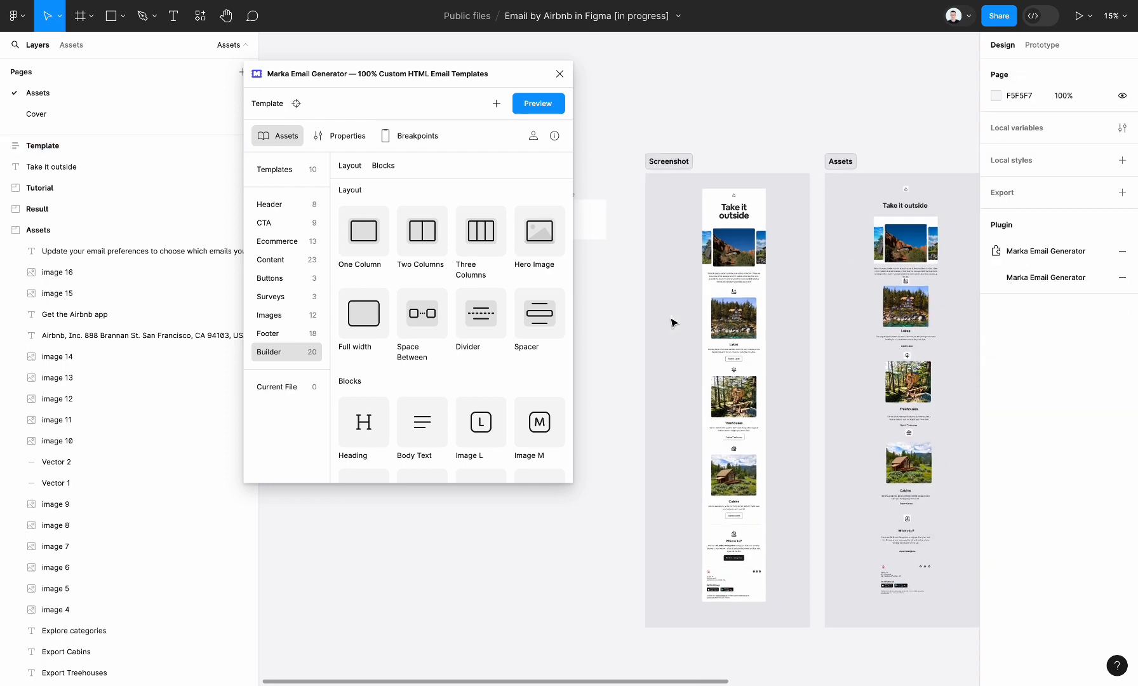
scroll(621, 273, "left", 1)
left_click(607, 235)
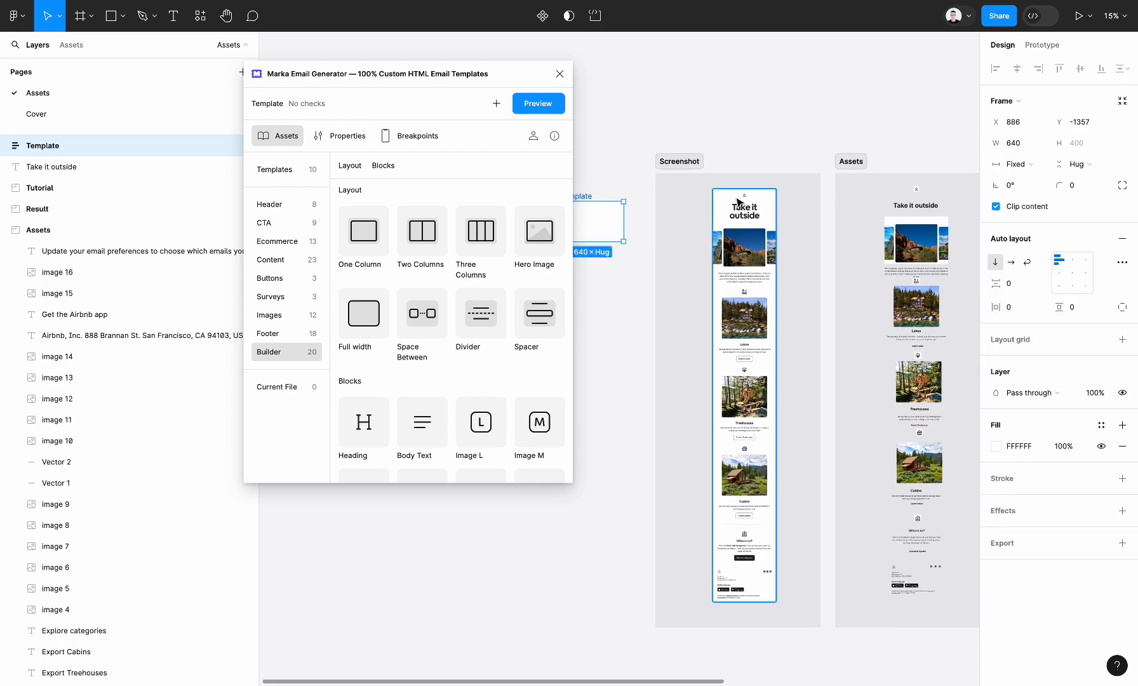
scroll(737, 200, "up", 5)
scroll(699, 244, "left", 4)
scroll(698, 244, "down", 1)
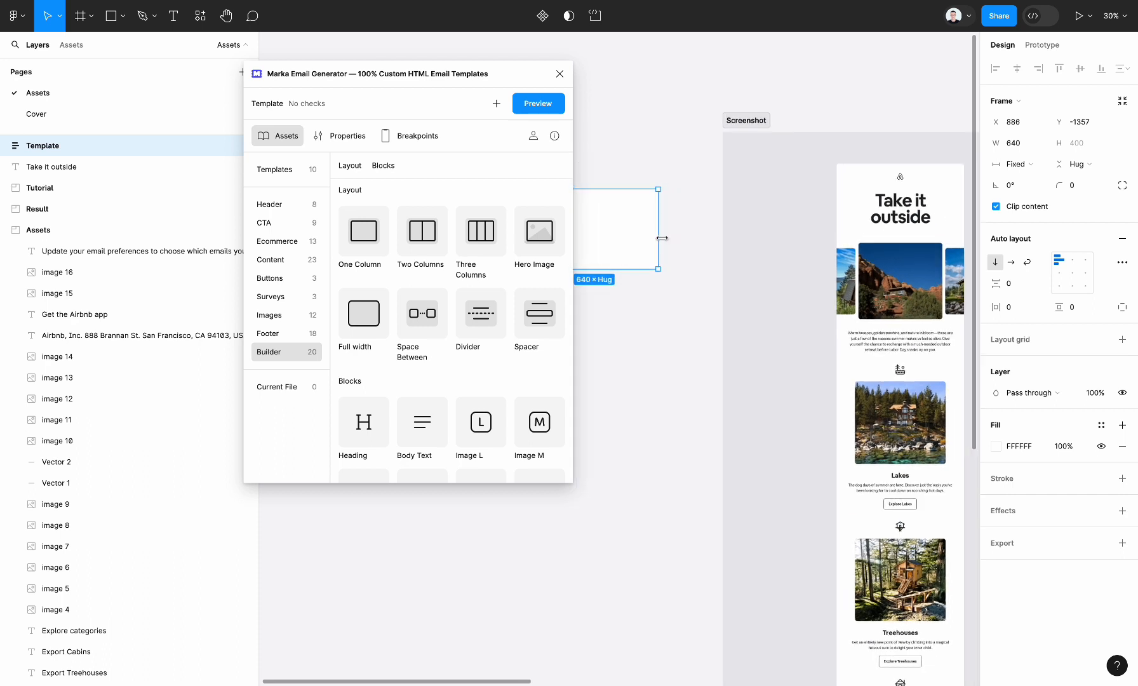
scroll(662, 238, "left", 1)
left_click_drag(625, 244, 670, 192)
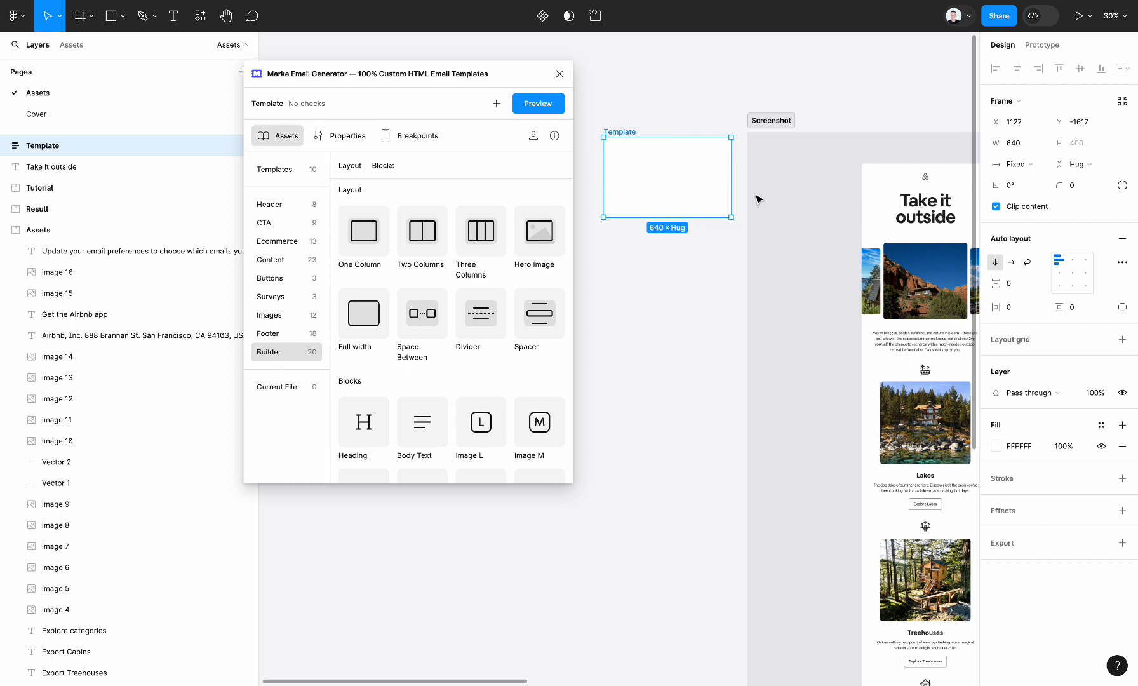
Add two One Column layouts from the plugin's Builder assets to the Template frame.
scroll(756, 200, "right", 4)
scroll(756, 199, "down", 1)
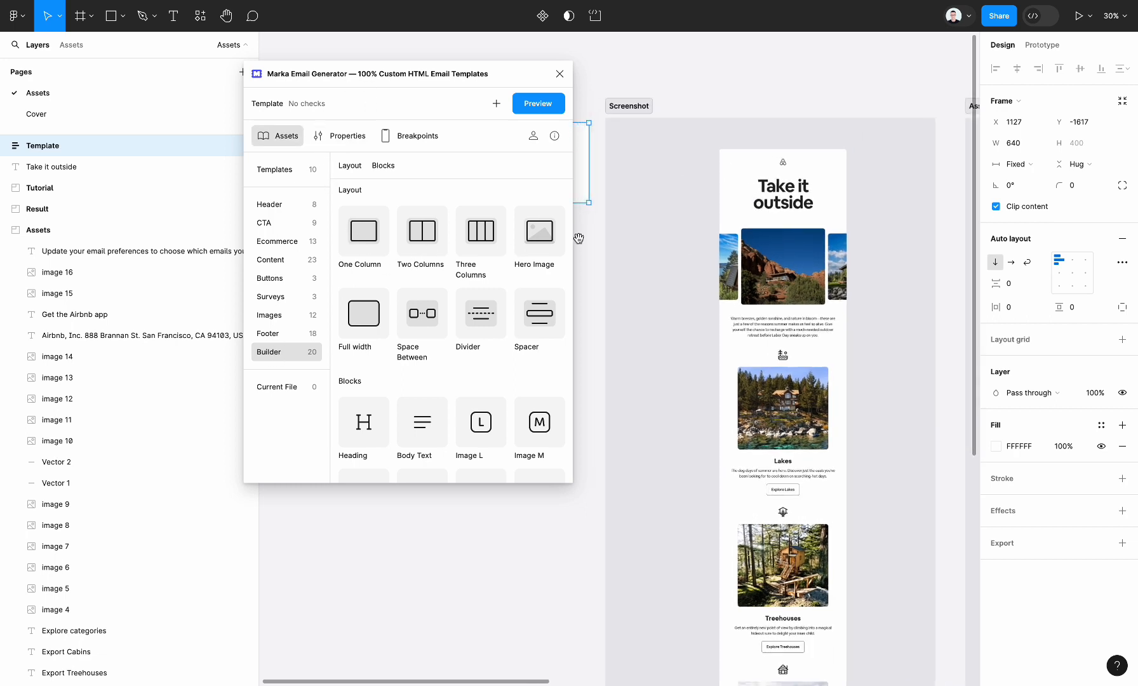
scroll(685, 238, "left", 4)
scroll(685, 237, "up", 1)
left_click_drag(366, 233, 637, 182)
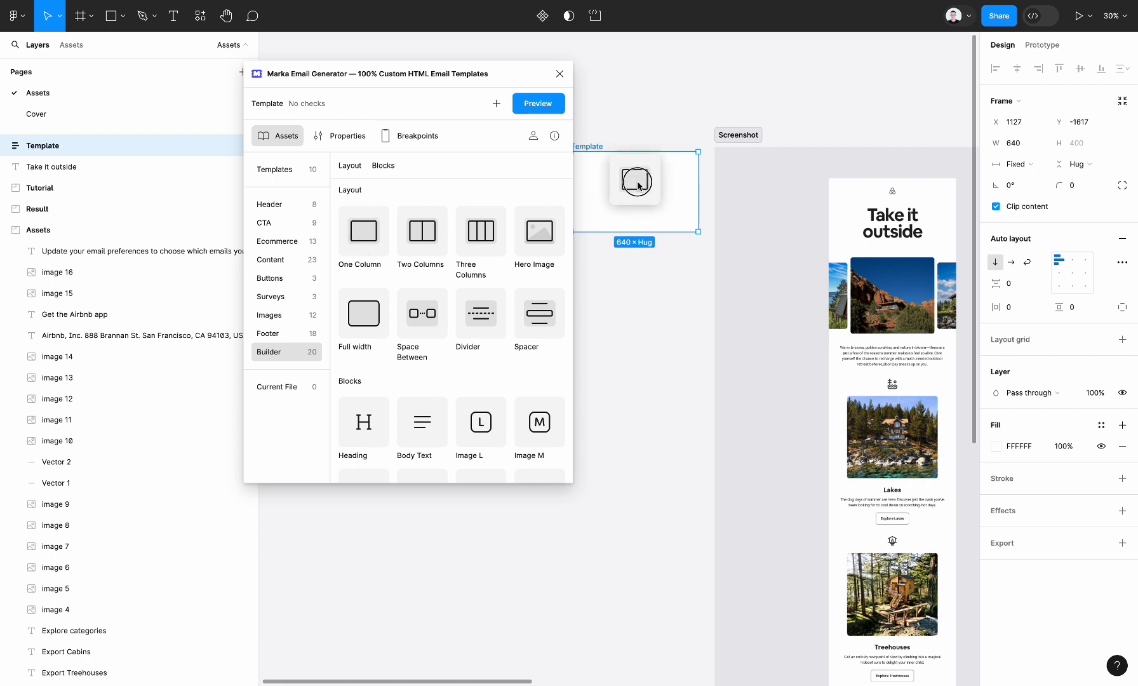
left_click_drag(373, 237, 726, 189)
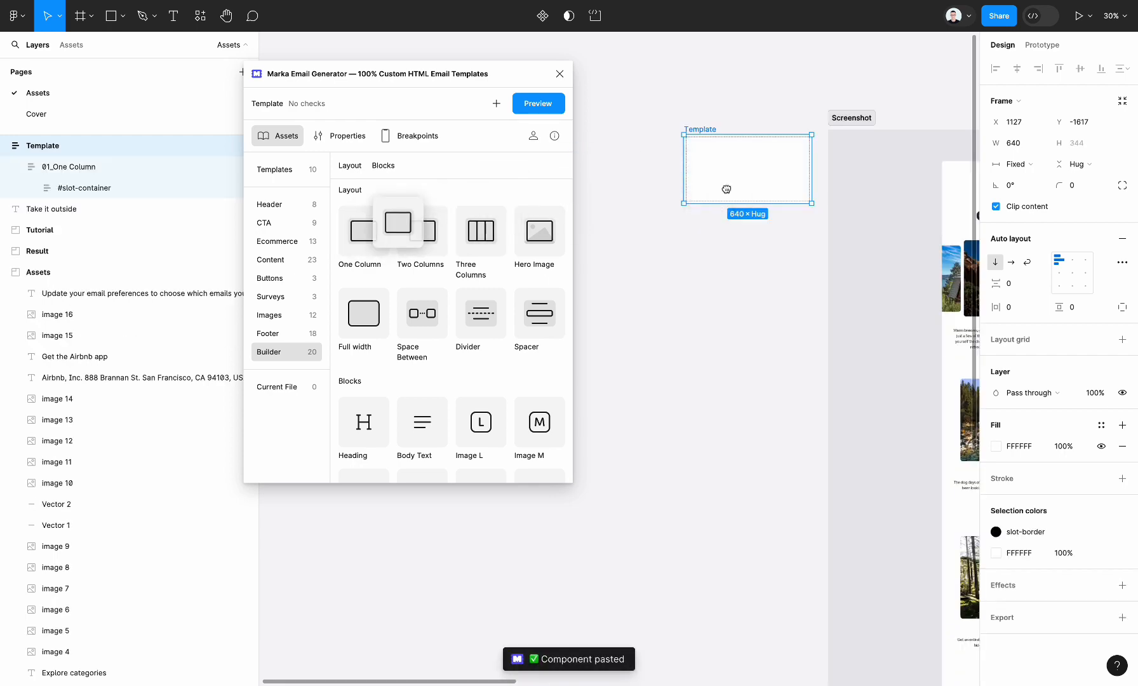
Copy the Airbnb logo from the Assets section into the first One Column's slot container.
scroll(813, 241, "right", 6)
scroll(811, 242, "right", 10)
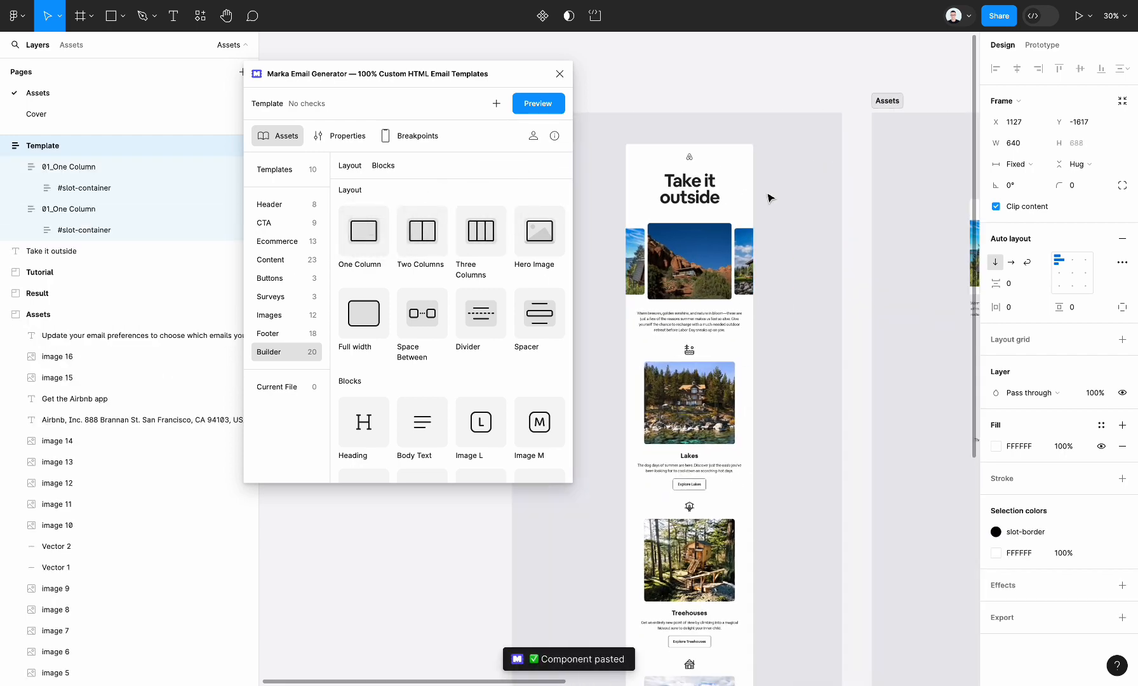
left_click(776, 170)
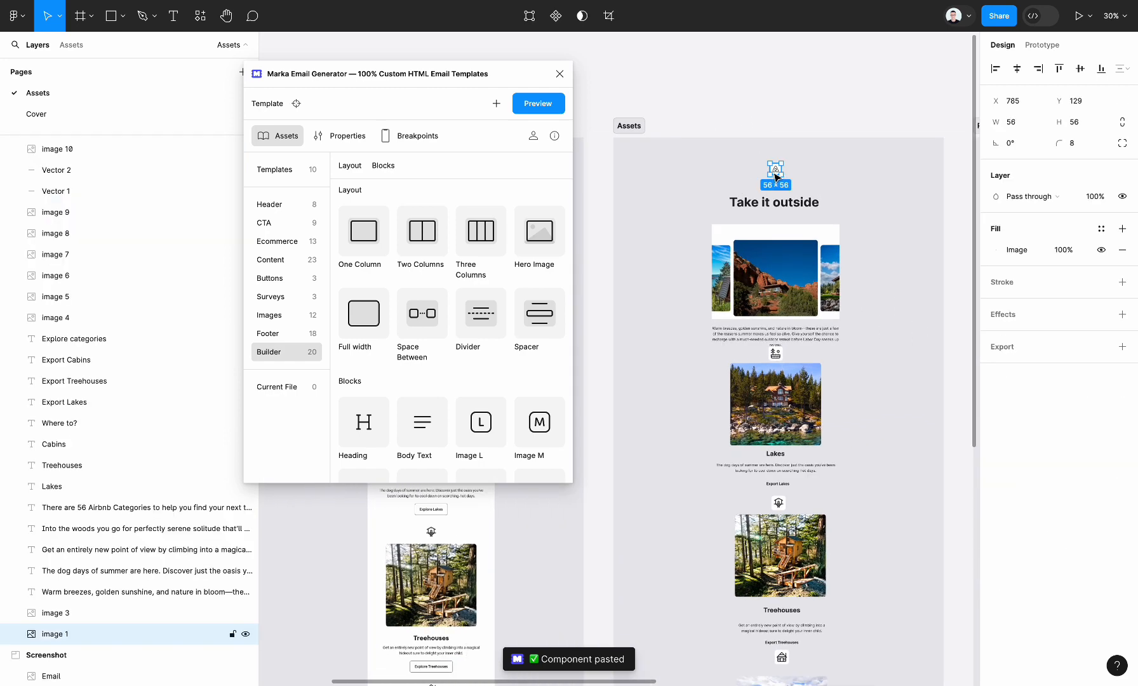
scroll(775, 178, "left", 10)
scroll(889, 196, "up", 3)
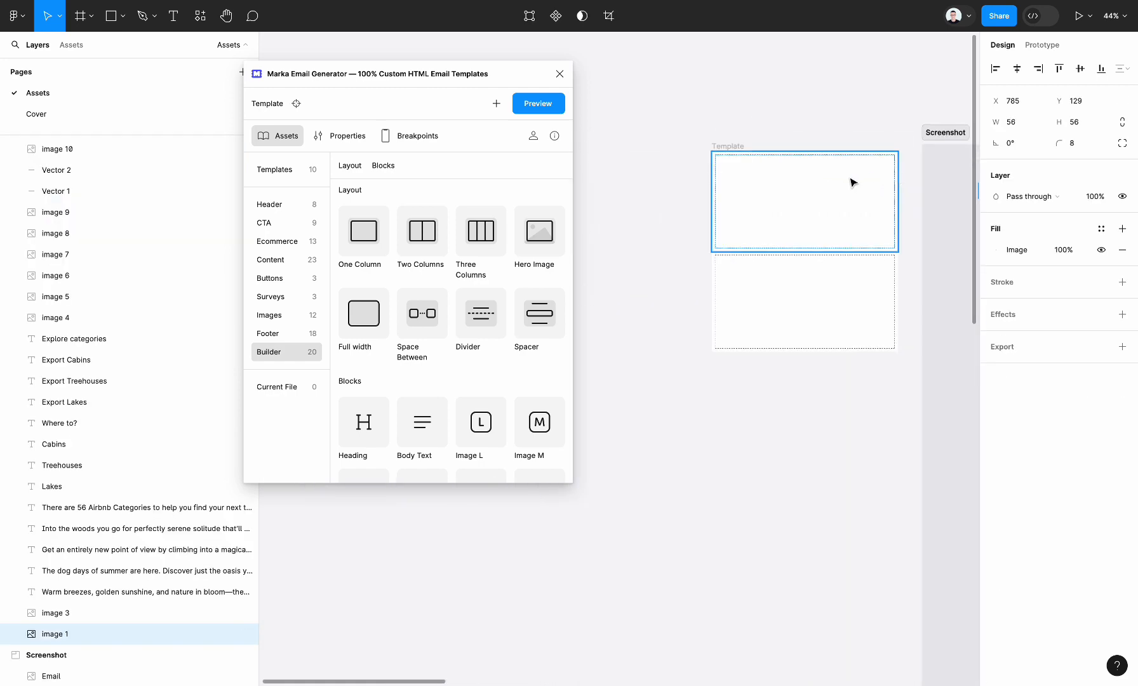
left_click(816, 209)
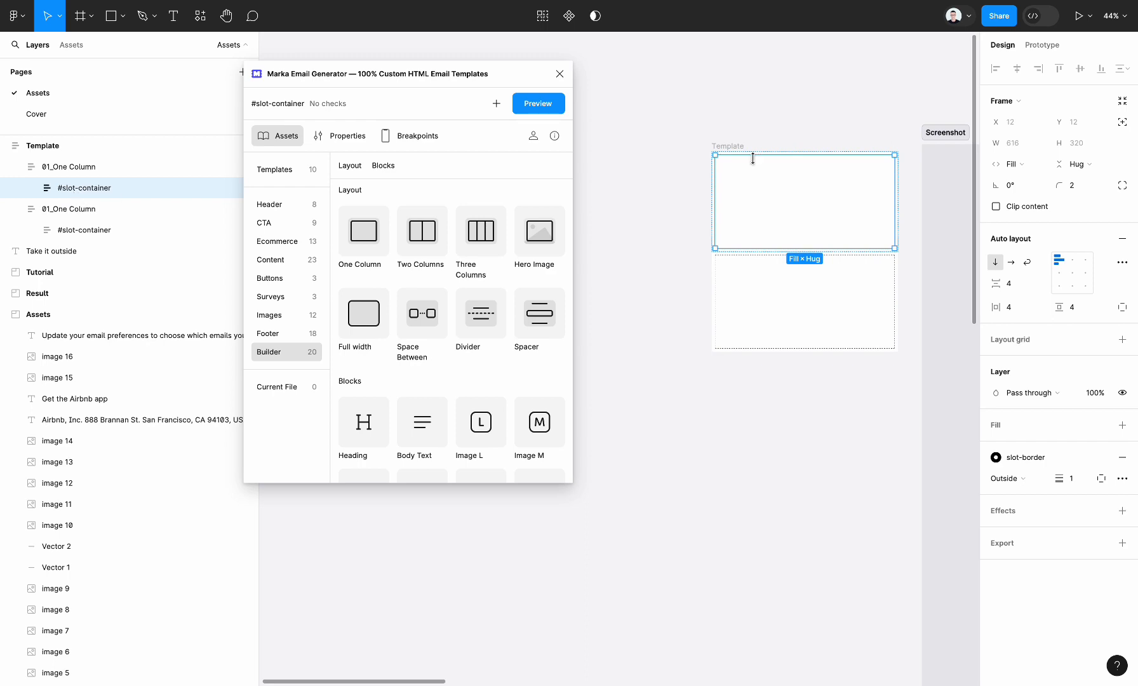
key("ctrl+v")
Copy the "Take it outside" heading from the Assets section into the second One Column's slot container.
scroll(839, 257, "right", 10)
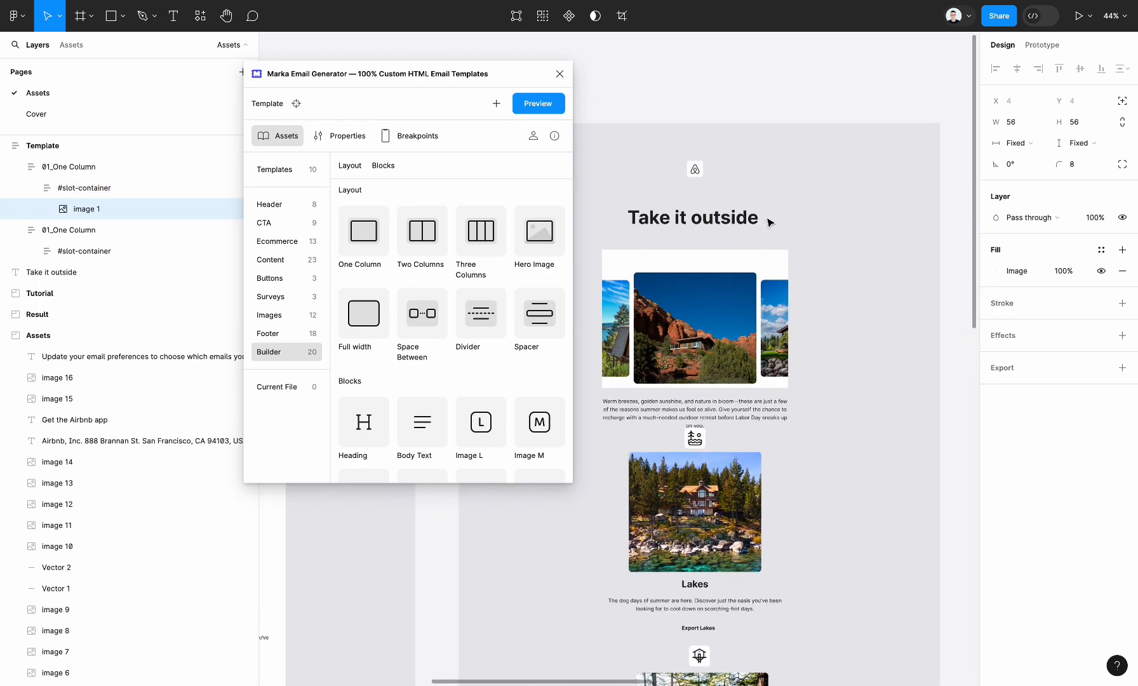
left_click(722, 221)
key("ctrl+c")
scroll(705, 223, "left", 10)
left_click(716, 190)
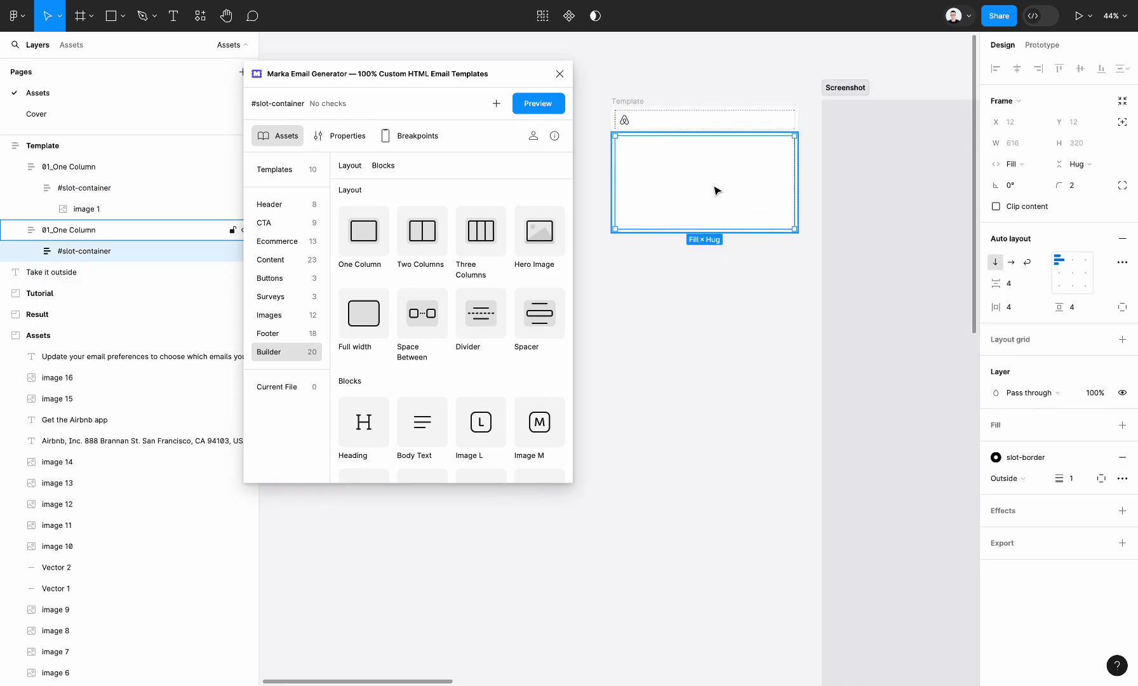
key("ctrl+v")
left_click(749, 368)
scroll(750, 368, "up", 3)
scroll(709, 274, "up", 1)
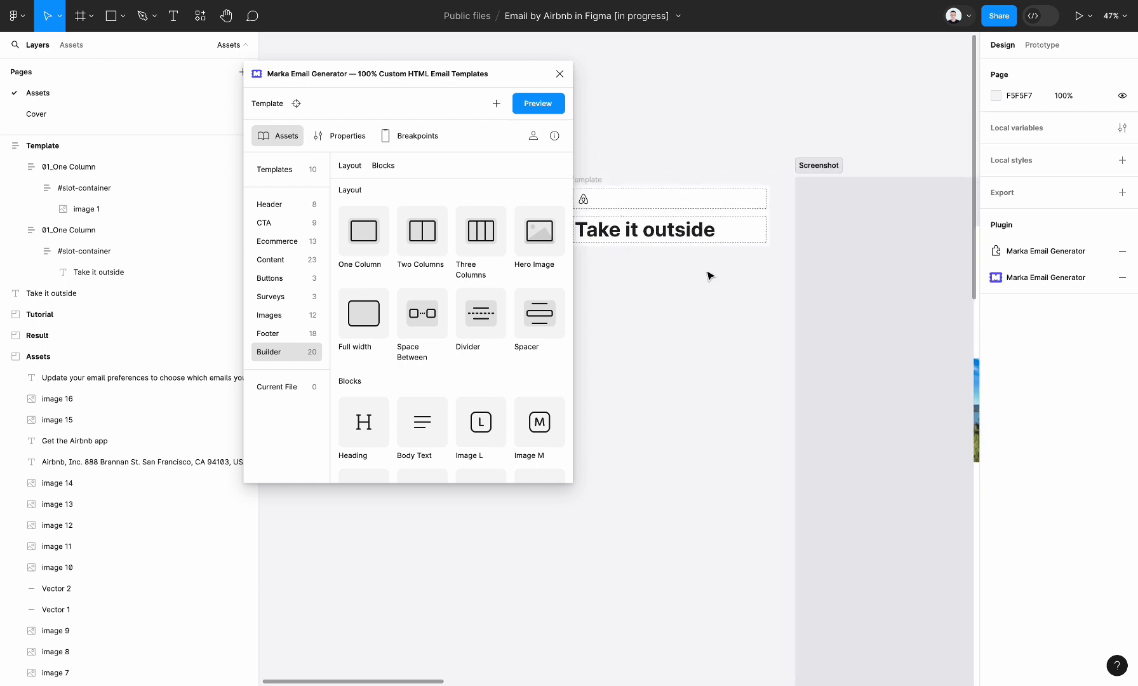
Set the width of the "Take it outside" heading in the template to Fill container.
scroll(708, 270, "left", 2)
left_click(707, 247, "super")
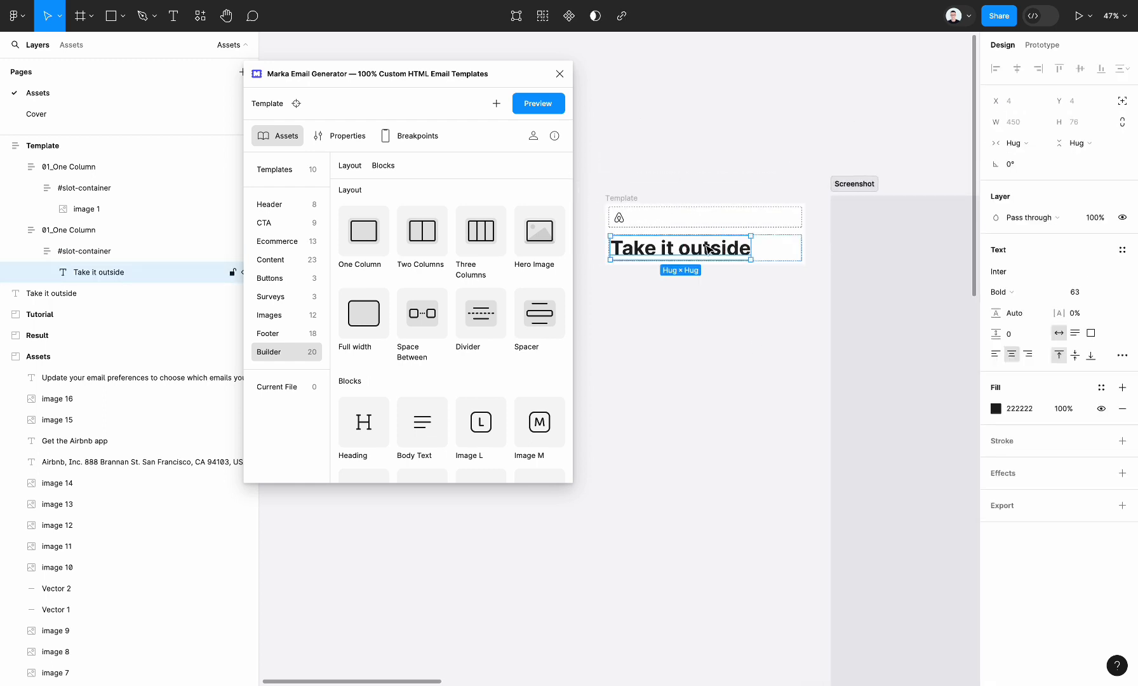
left_click(1011, 143)
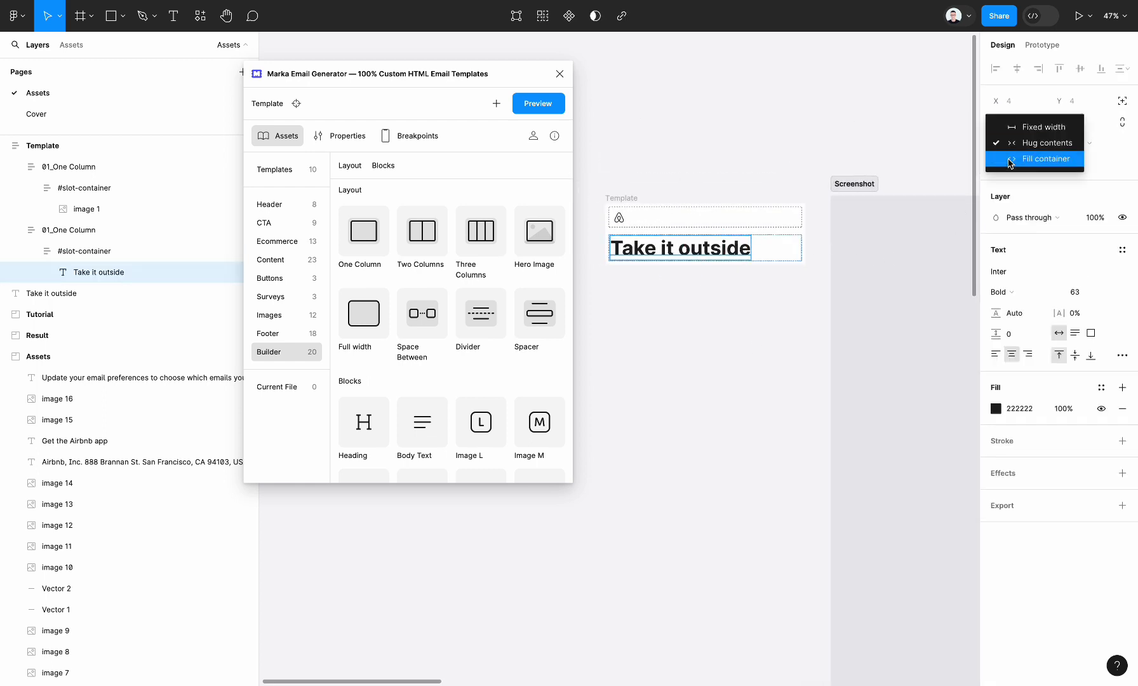
left_click(1014, 158)
Align the Airbnb logo to the top centre of its slot container.
left_click(648, 217)
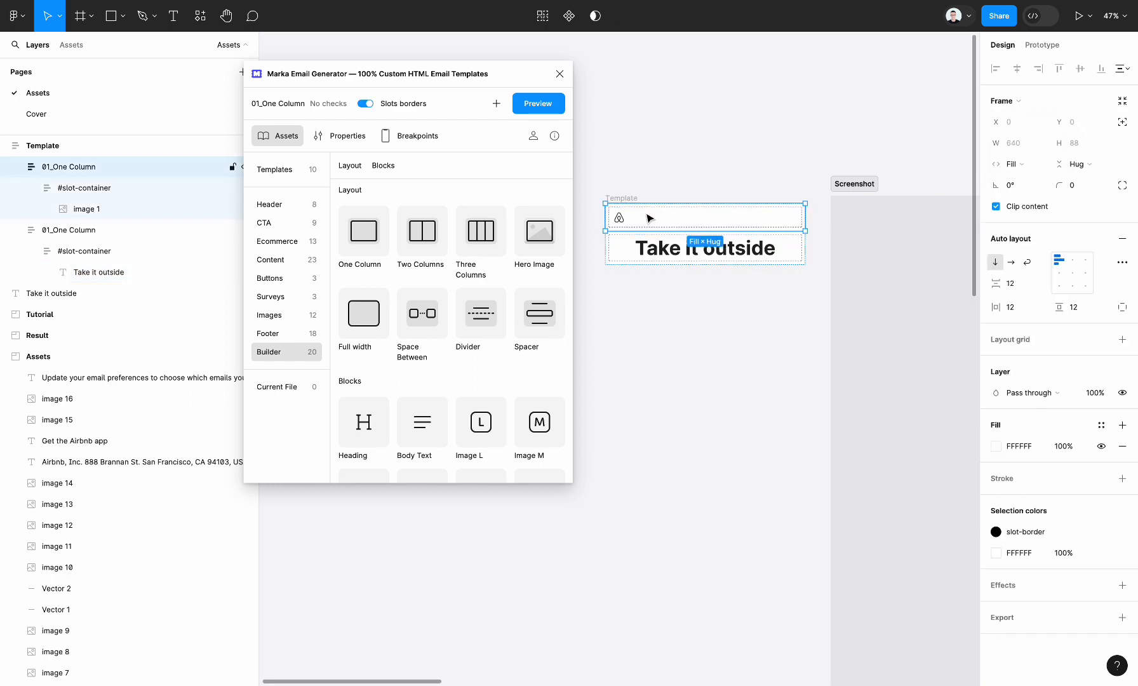
left_click(648, 217)
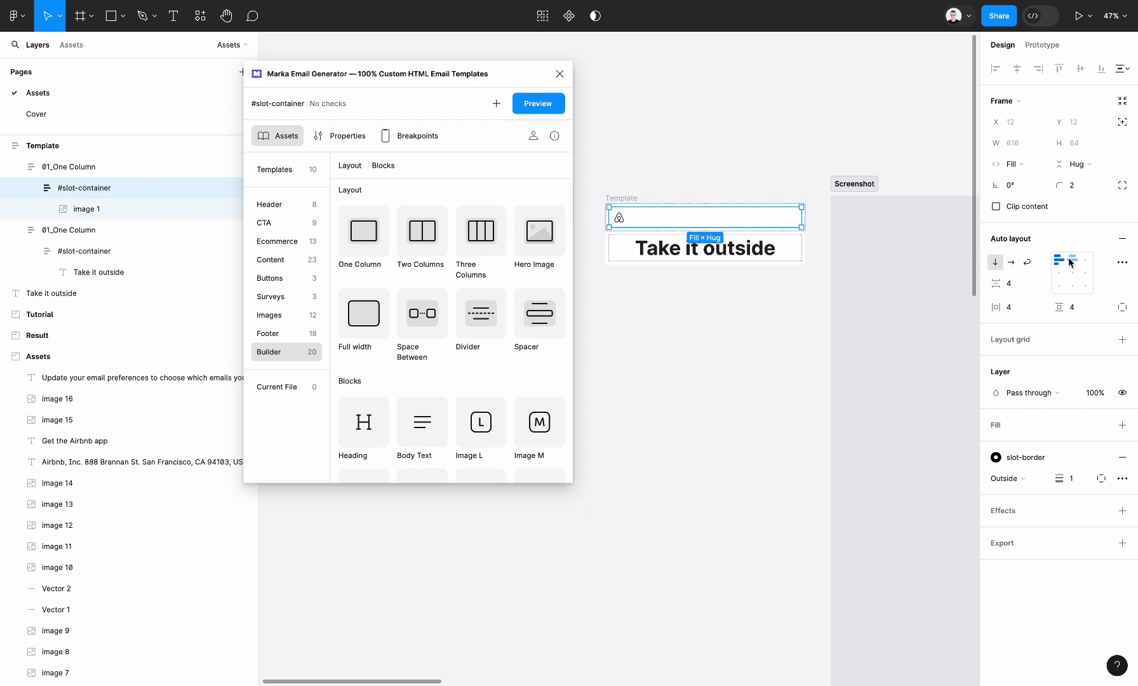
left_click(727, 350)
Preview the template as an email in a narrowed preview window, check that the heading is selectable text, and return to the assets.
left_click(621, 198)
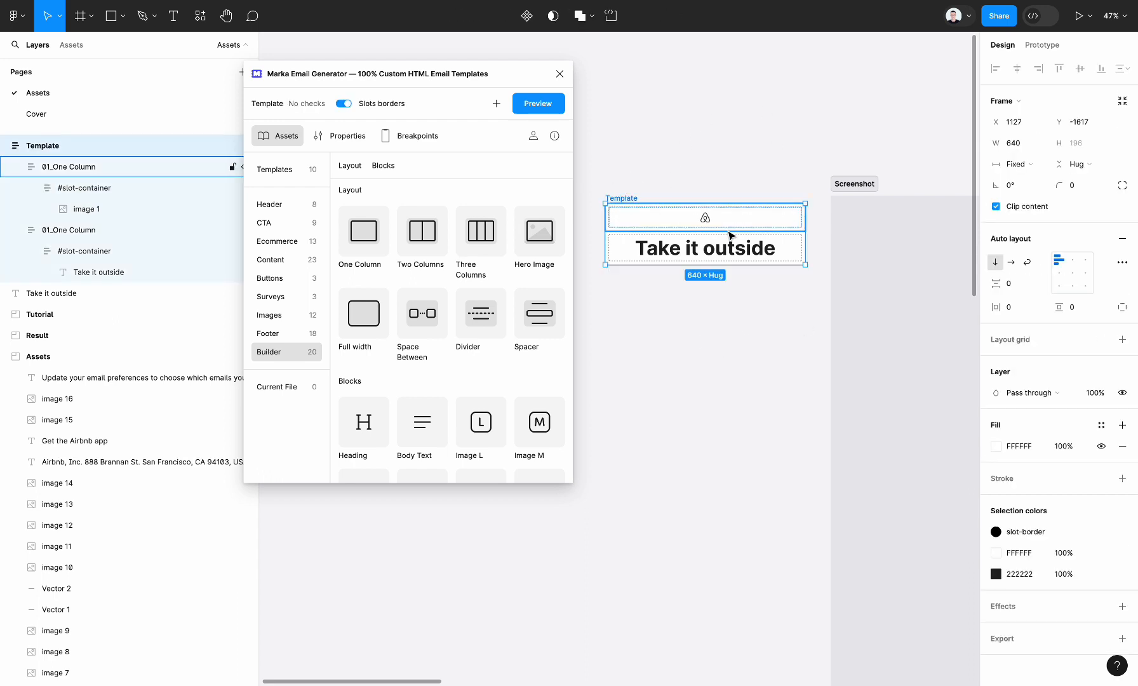
left_click(546, 107)
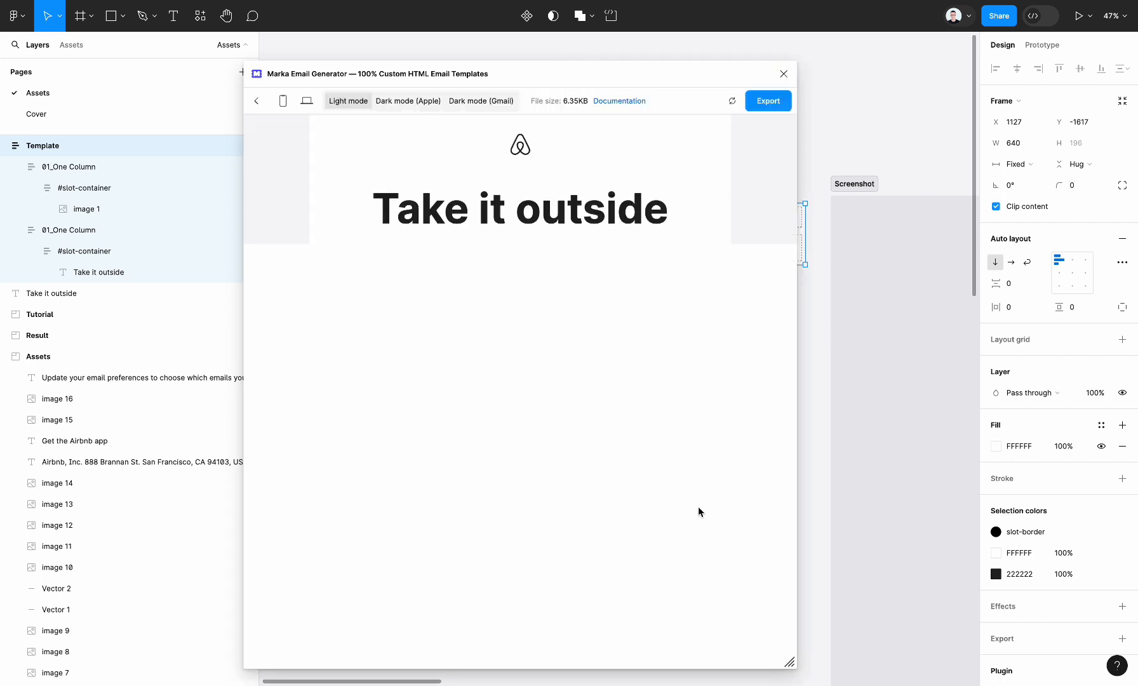
left_click_drag(785, 660, 708, 653)
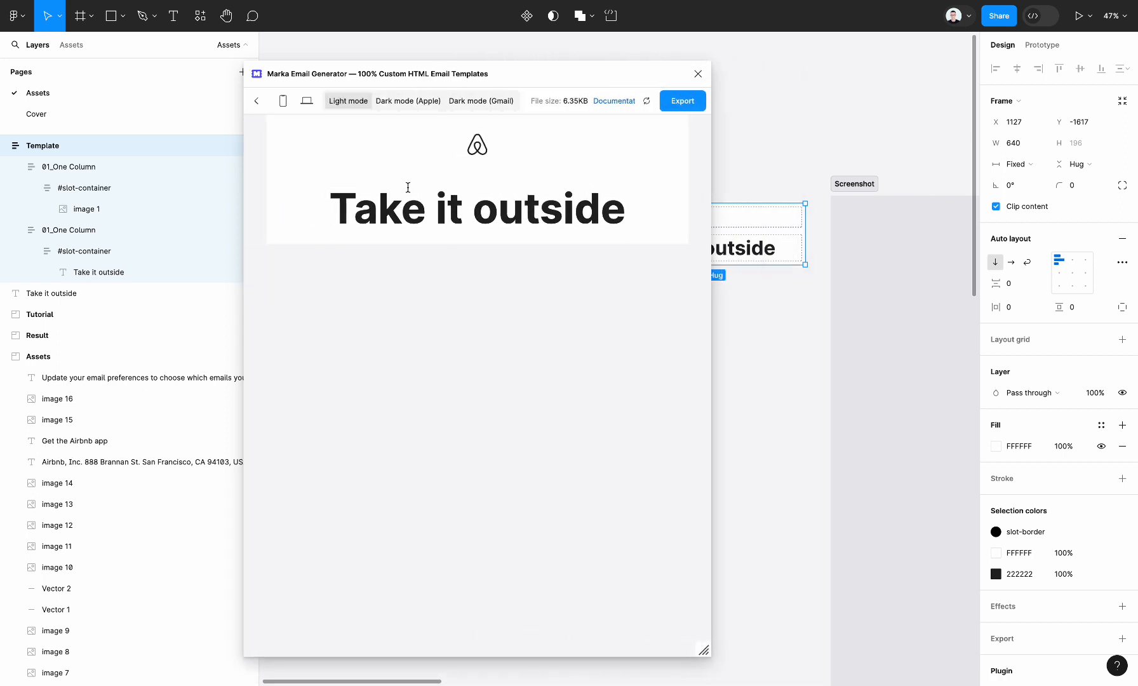
triple_click(447, 212)
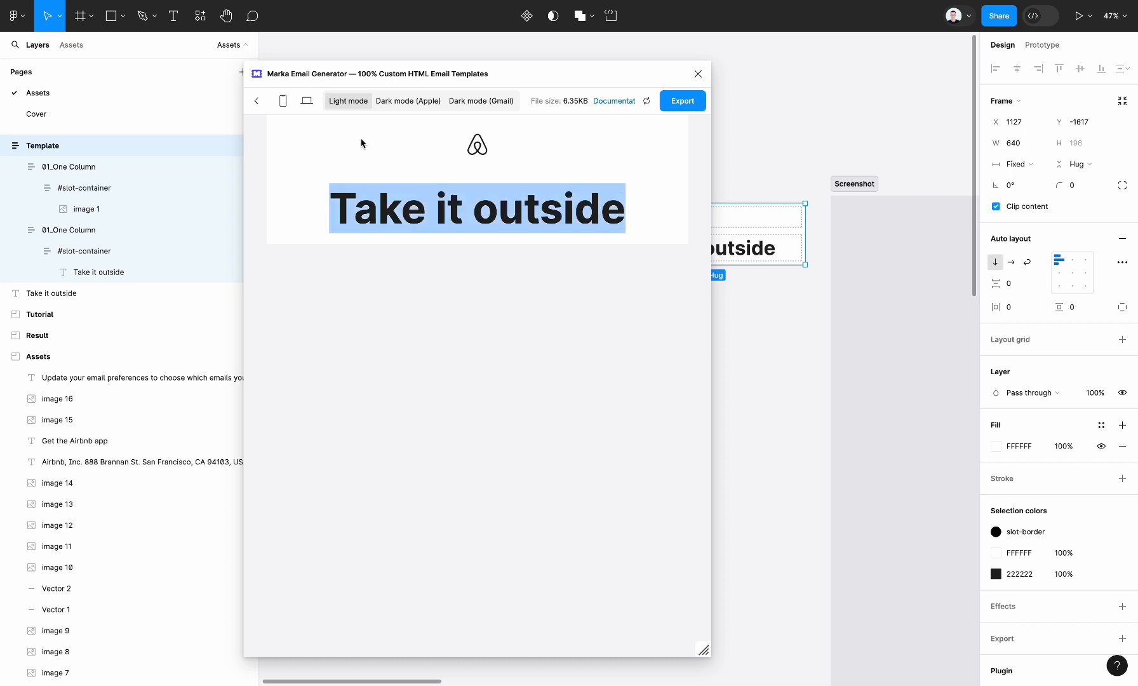
left_click(265, 105)
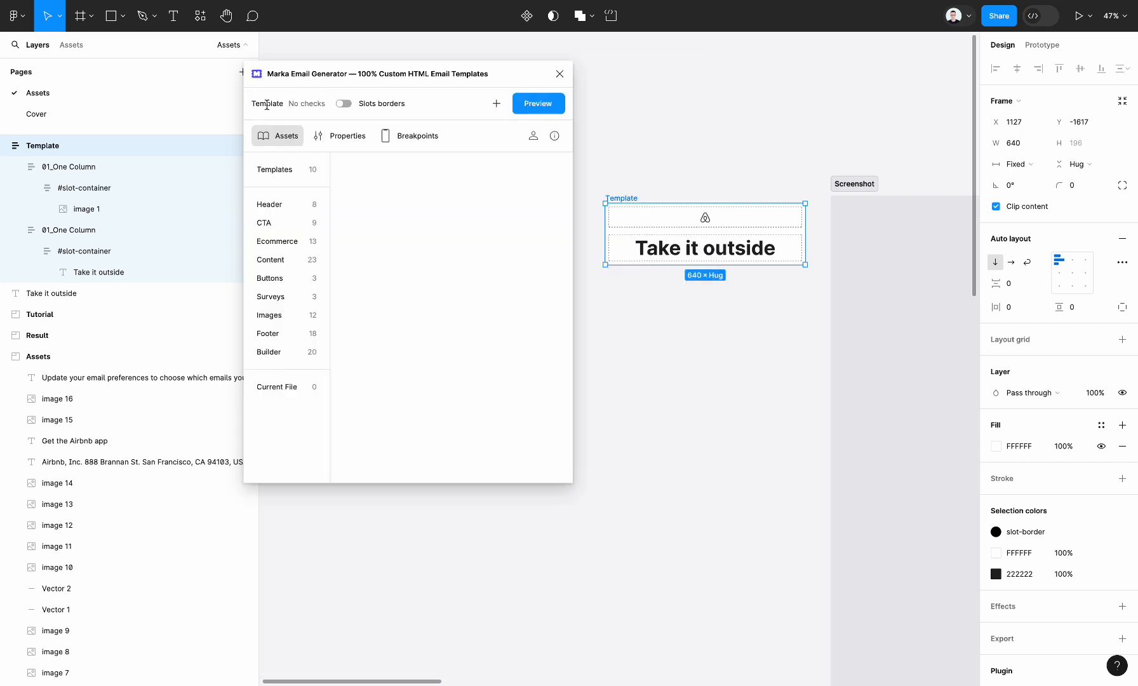
Set the "Take it outside" heading's font size on mobile to 28 px in its email properties.
left_click(690, 252, "super")
scroll(728, 360, "up", 3)
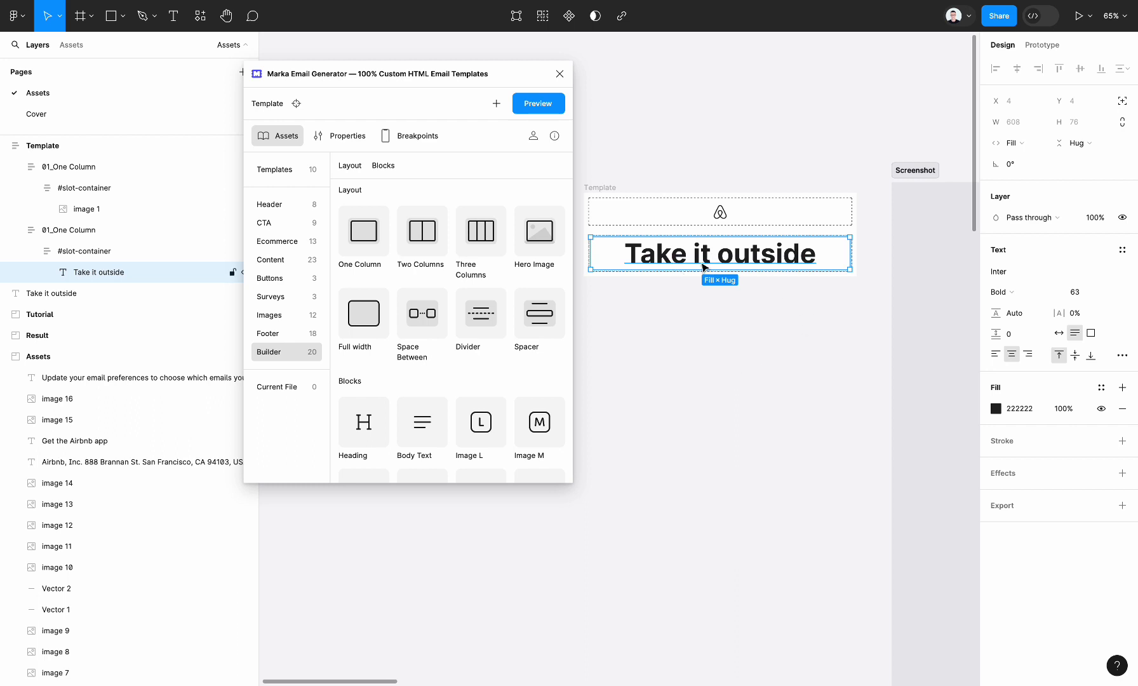
left_click(349, 140)
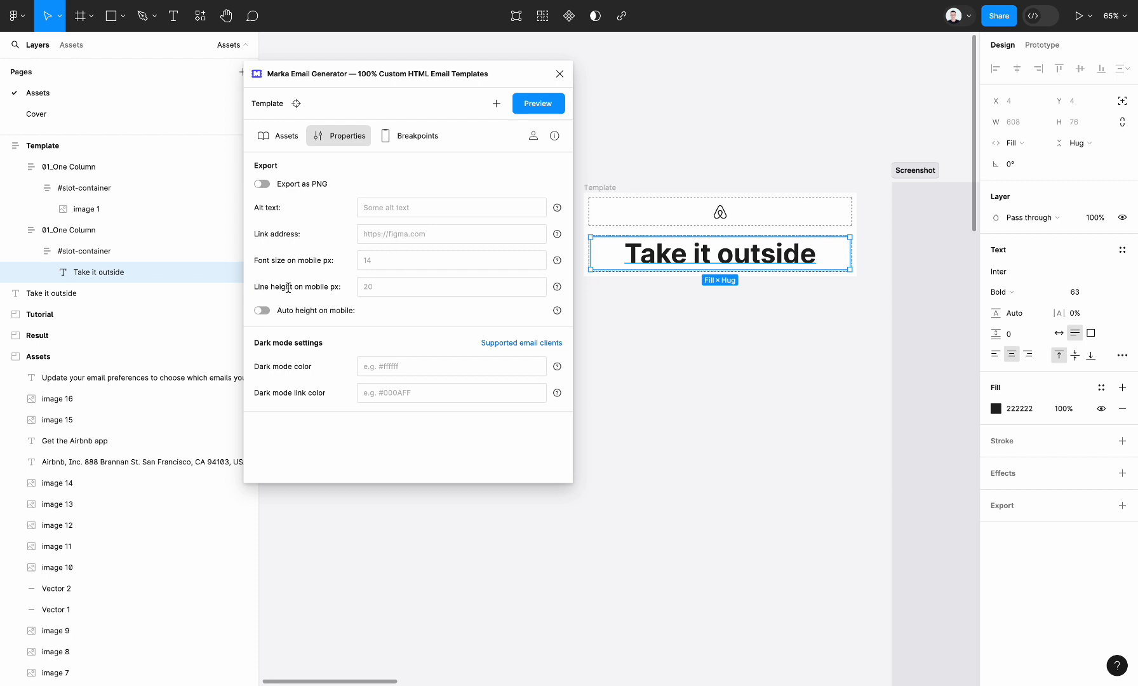
left_click(390, 263)
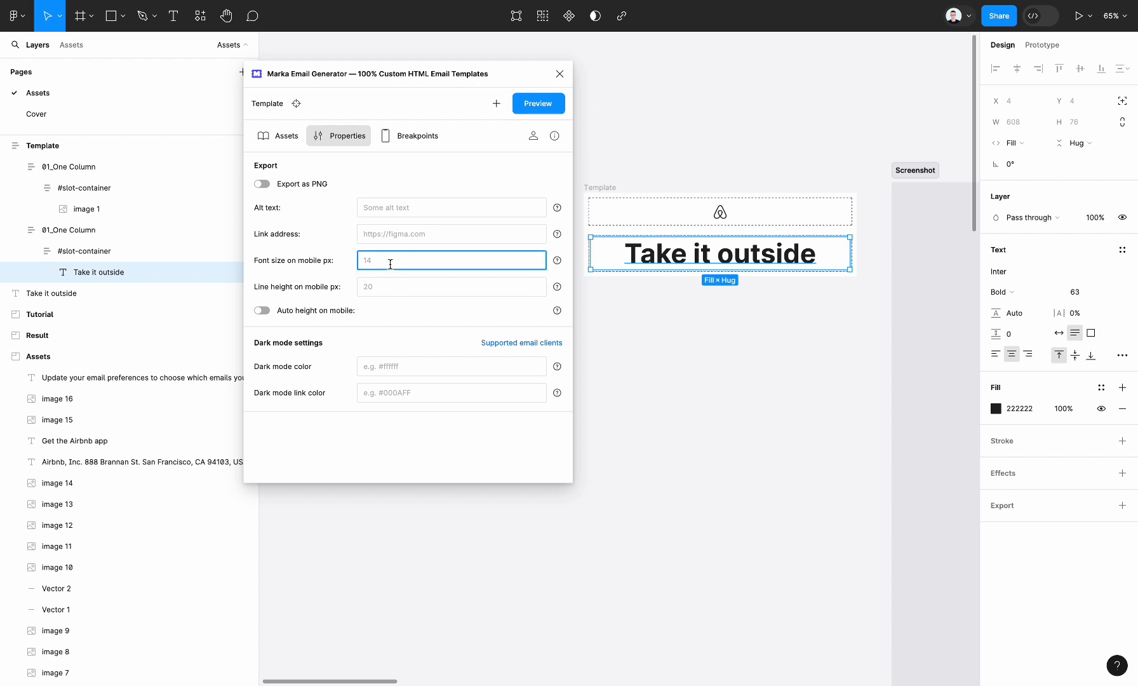
left_click(388, 286)
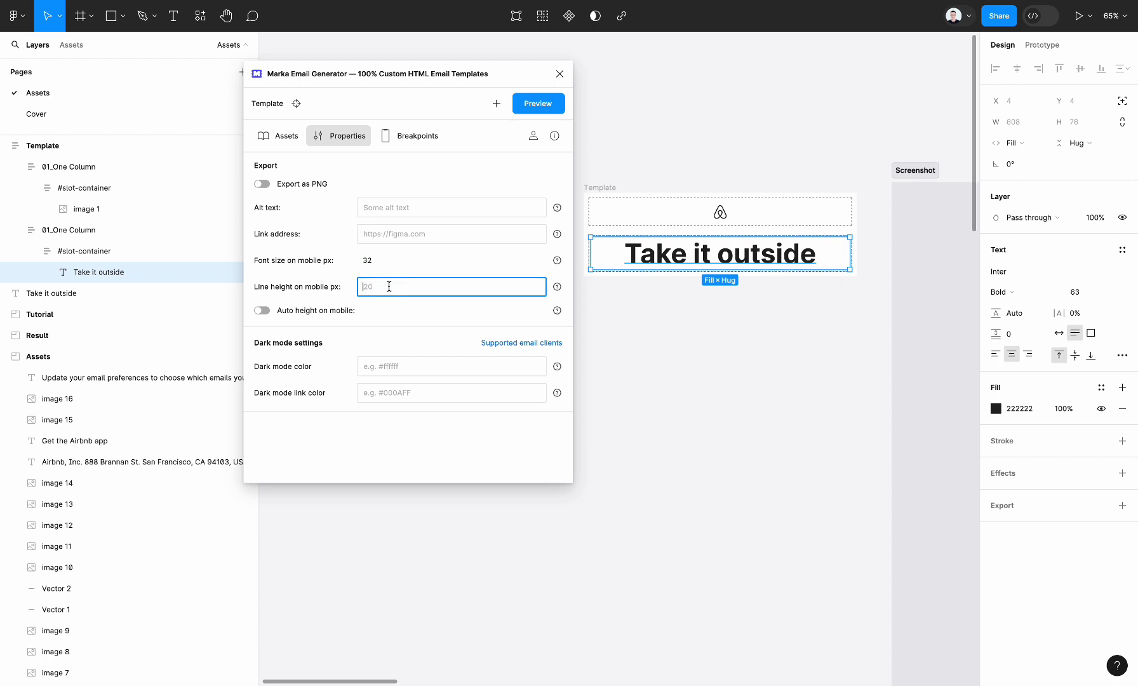
left_click(405, 256)
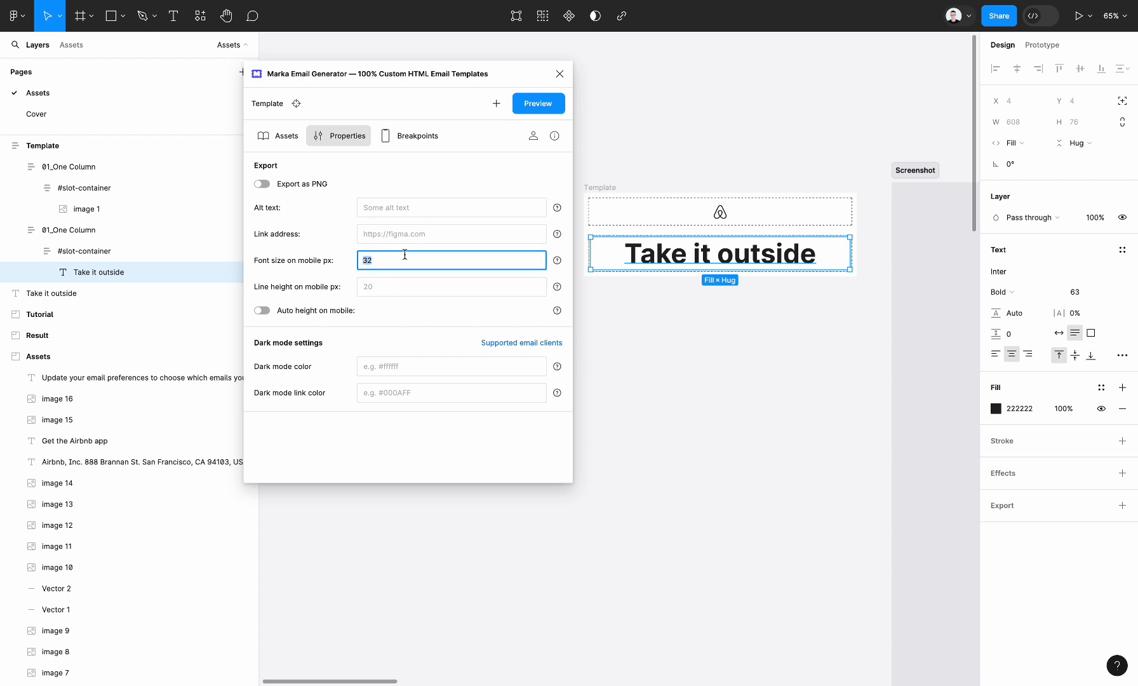
left_click(420, 294)
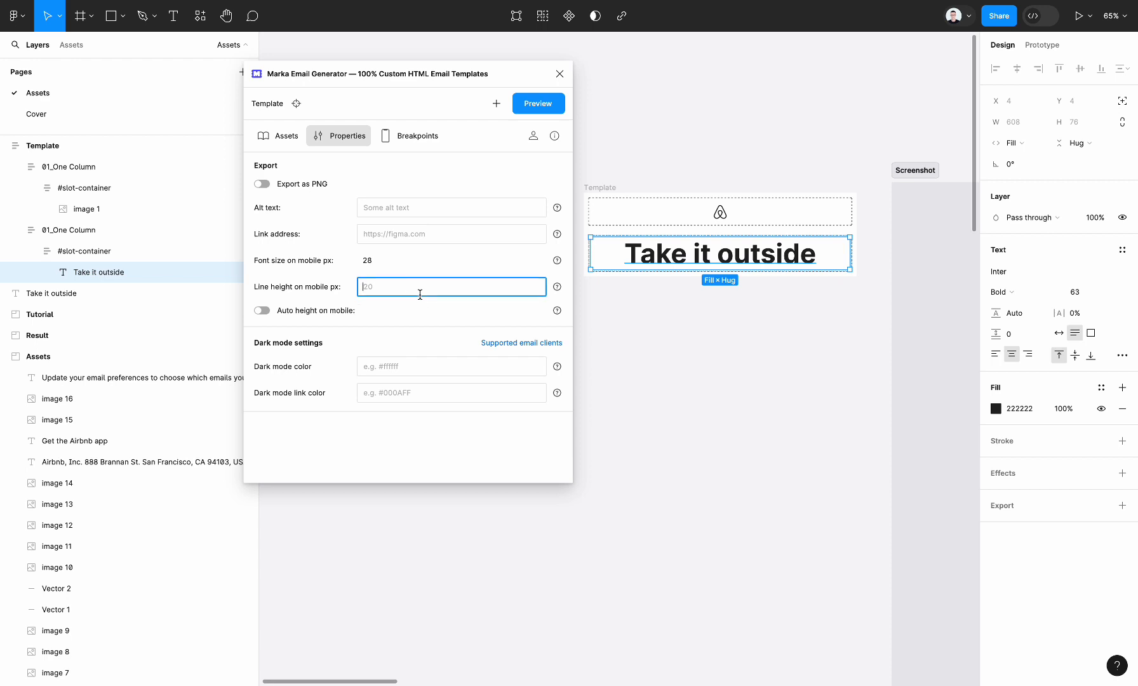
left_click(717, 449)
Preview the template as an email and resize the preview window to check the heading.
left_click(607, 188)
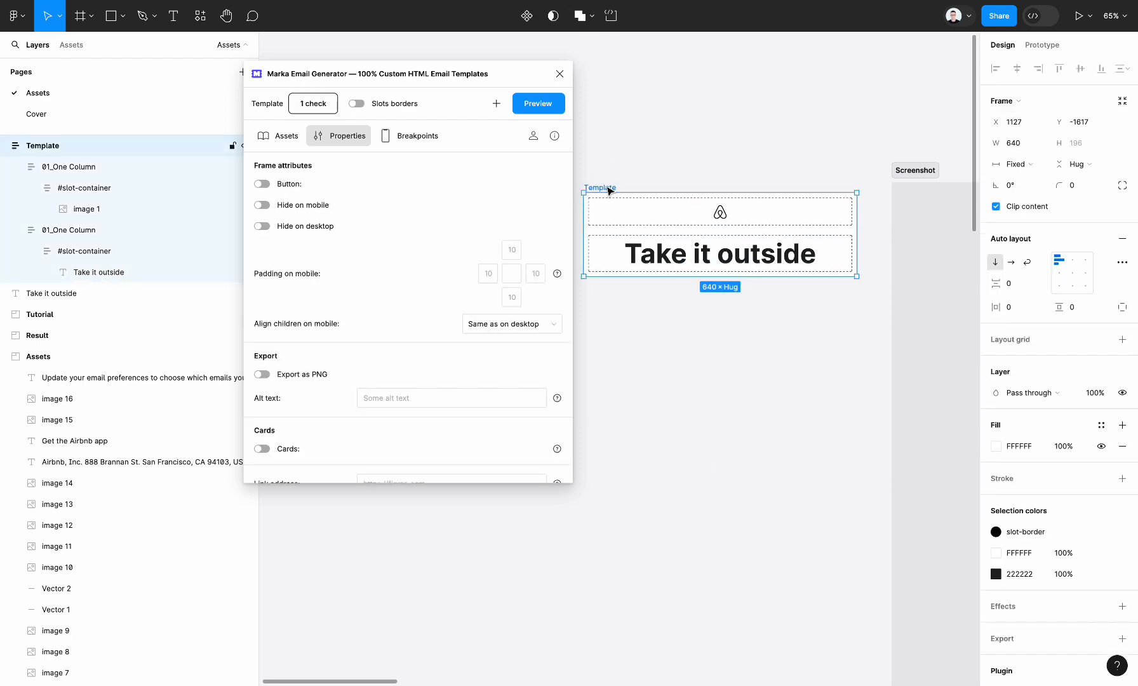
left_click(540, 108)
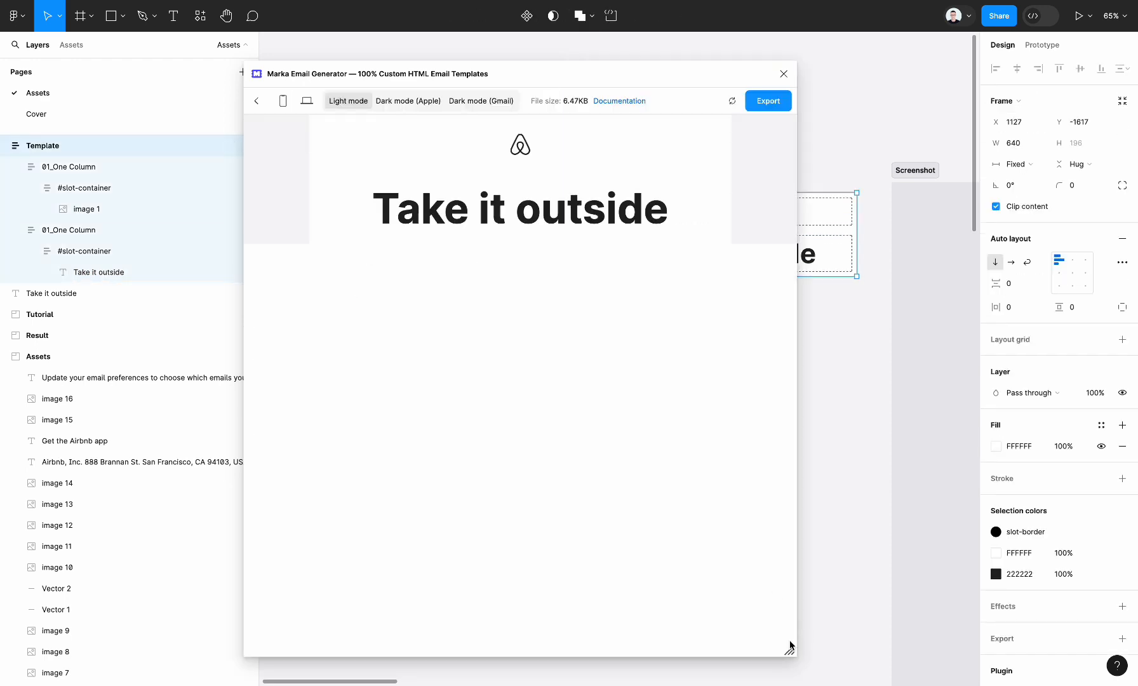
mouse_move(791, 646)
left_mouse_down()
mouse_move(516, 627)
mouse_move(808, 652)
left_mouse_up()
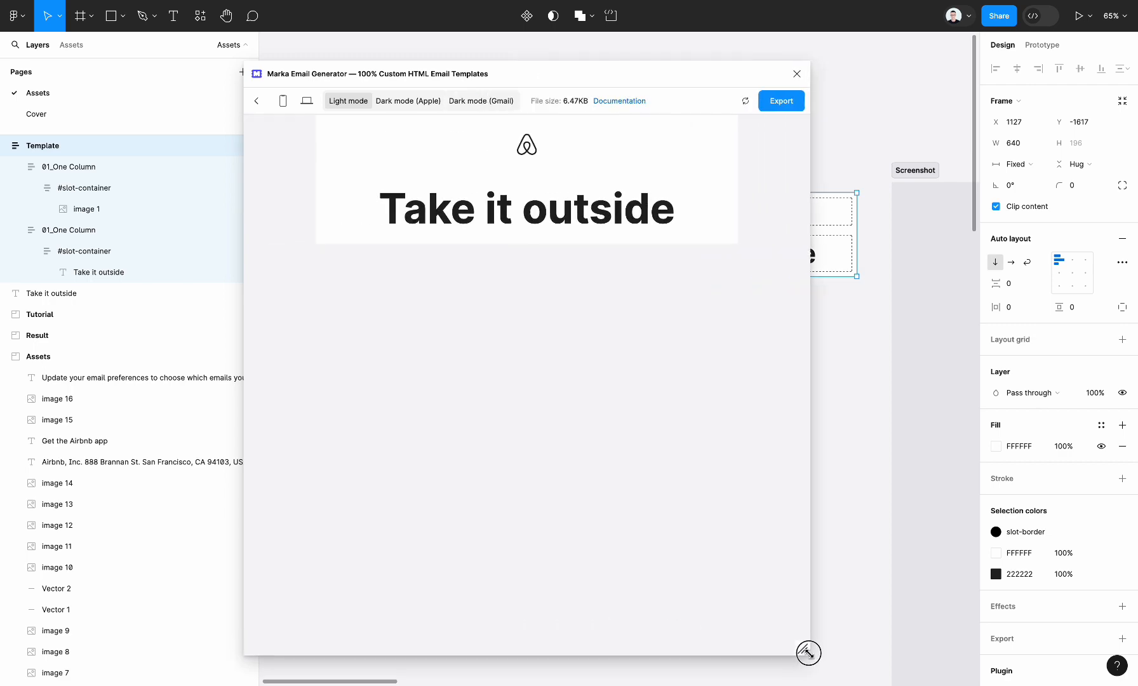
scroll(716, 251, "down", 5)
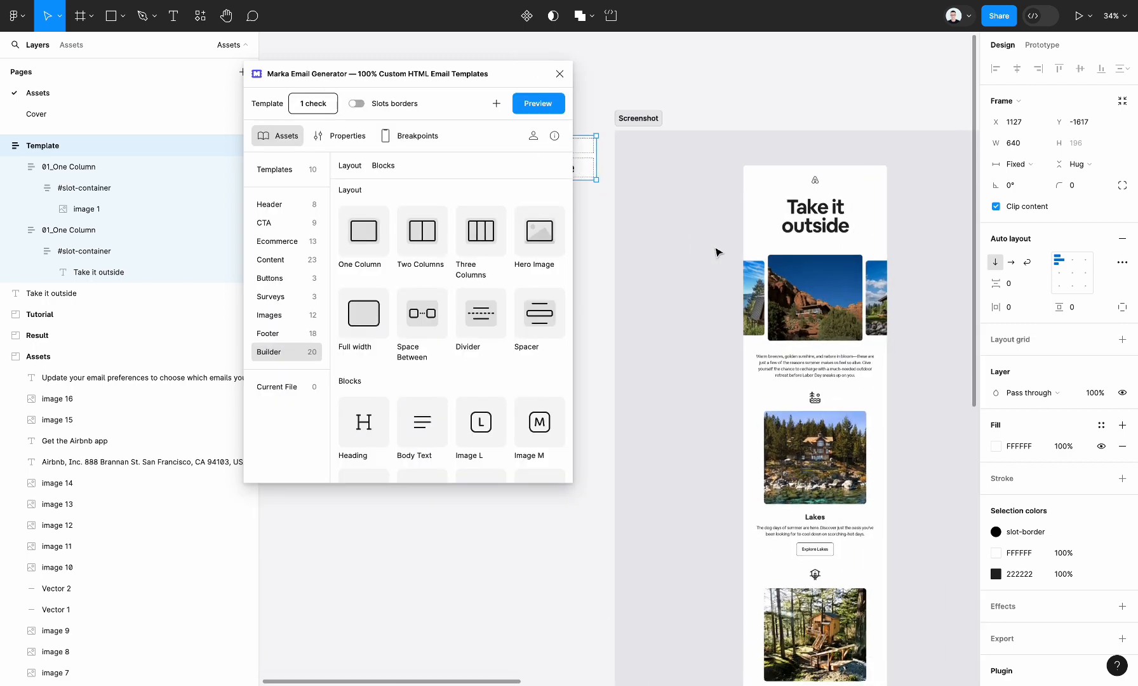
scroll(716, 251, "right", 6)
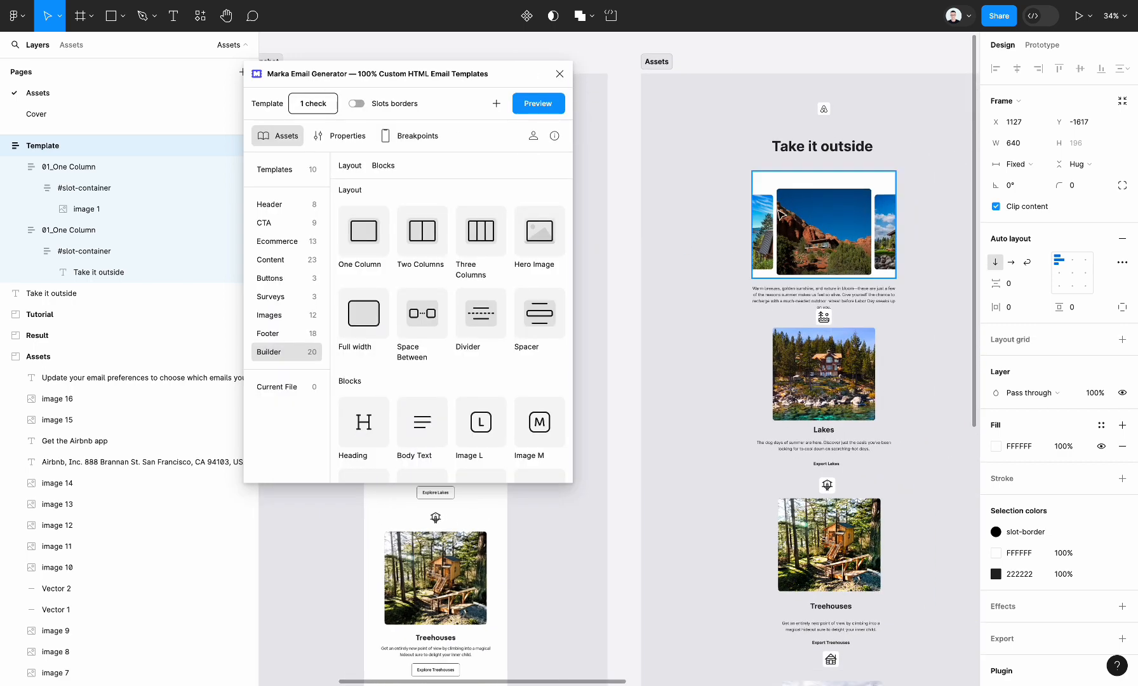
left_click(780, 214)
scroll(795, 212, "left", 5)
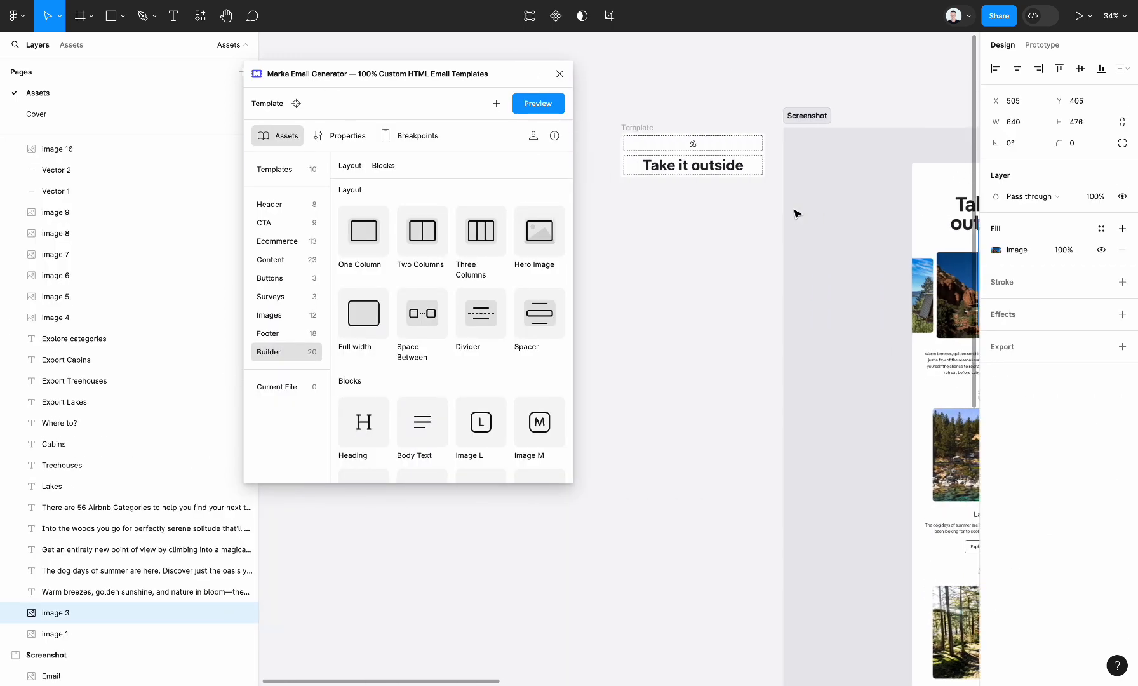
scroll(796, 213, "up", 2)
Add a Full width layout to the template below the "Take it outside" heading.
left_click(635, 150)
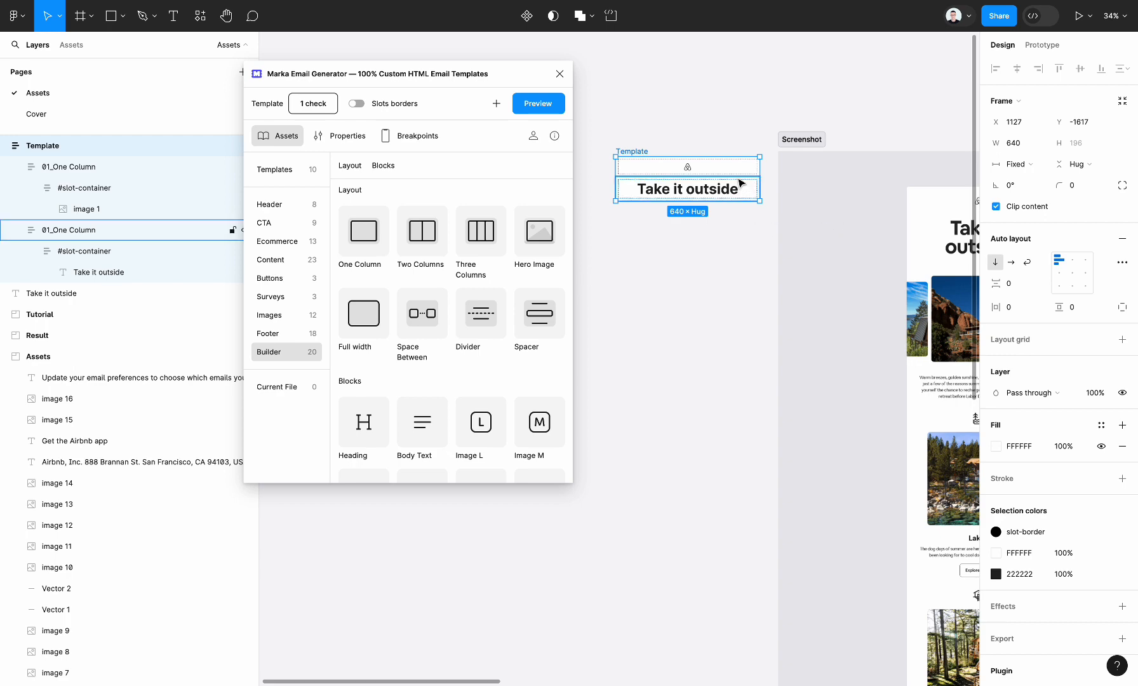
scroll(741, 183, "up", 5)
left_click_drag(397, 316, 661, 210)
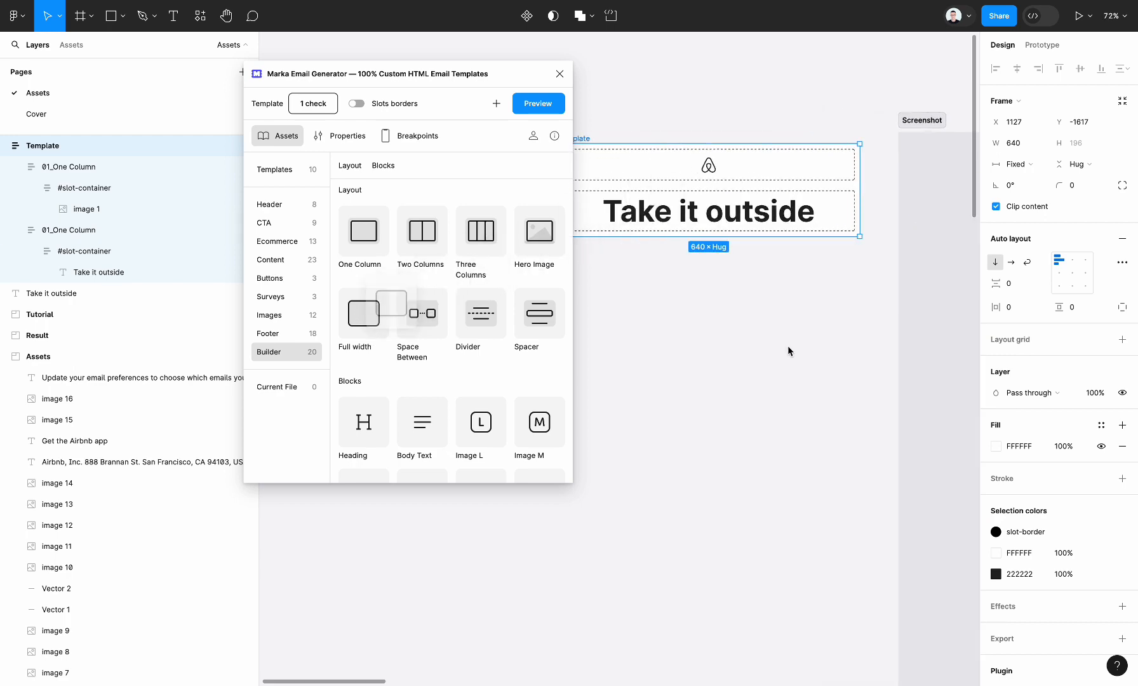
Copy the red-rock house banner image from the Assets section into the Full width slot container and set its width to Fill container.
scroll(737, 293, "down", 8)
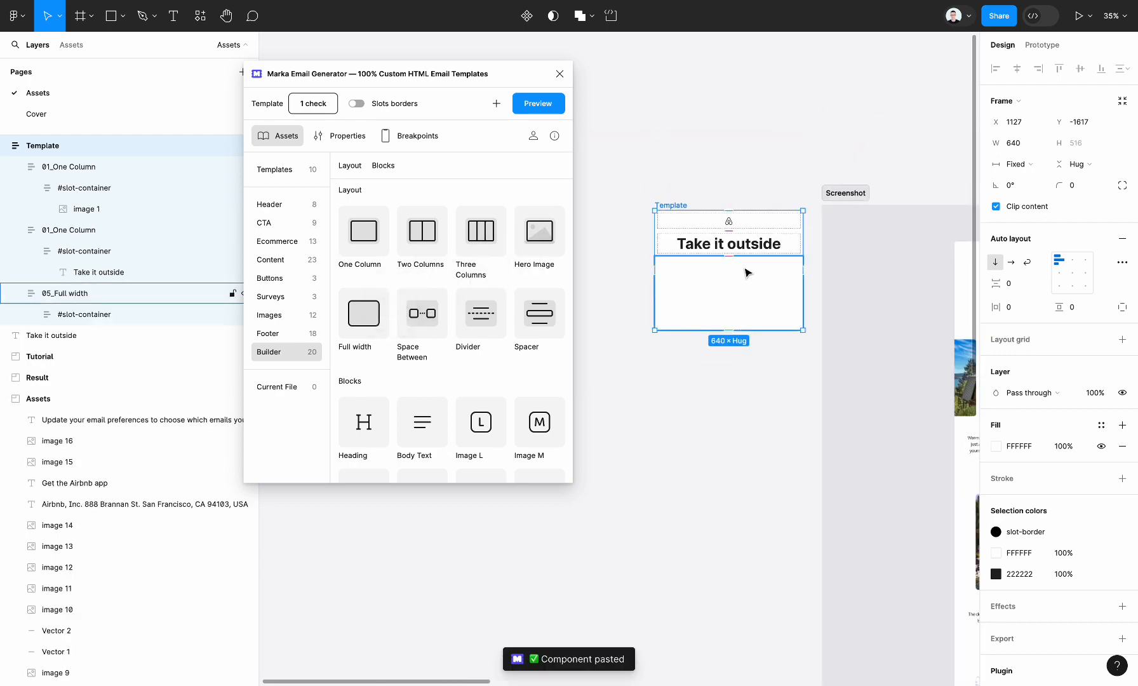
scroll(747, 272, "right", 5)
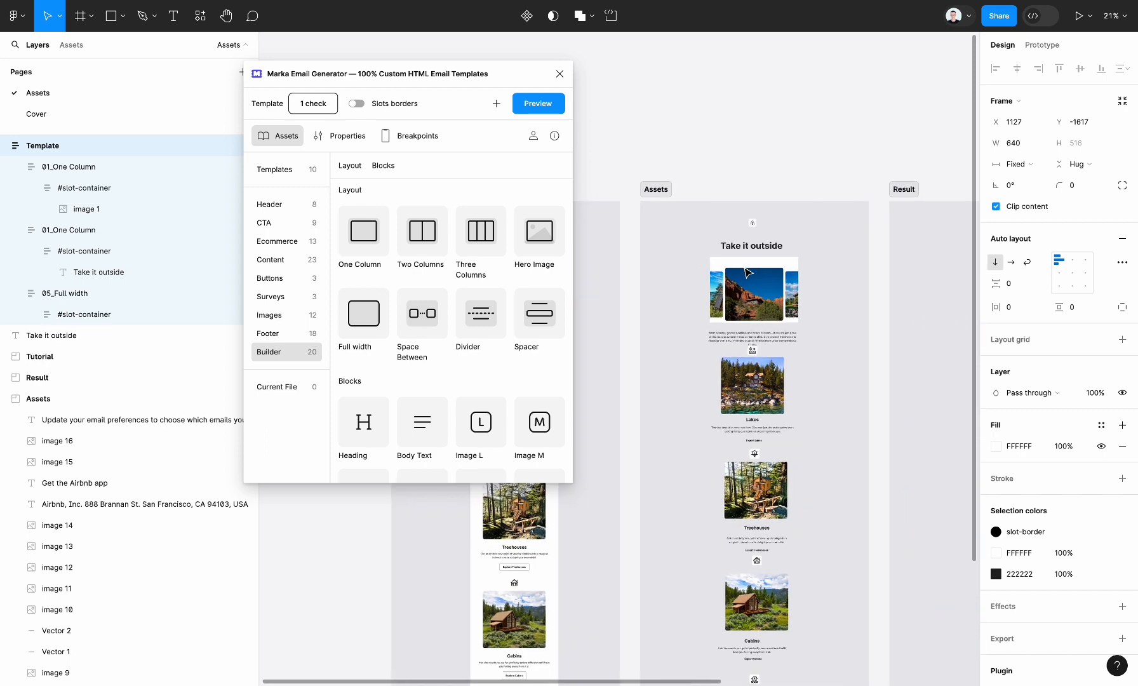
left_click(753, 286)
scroll(753, 286, "left", 8)
double_click(816, 224)
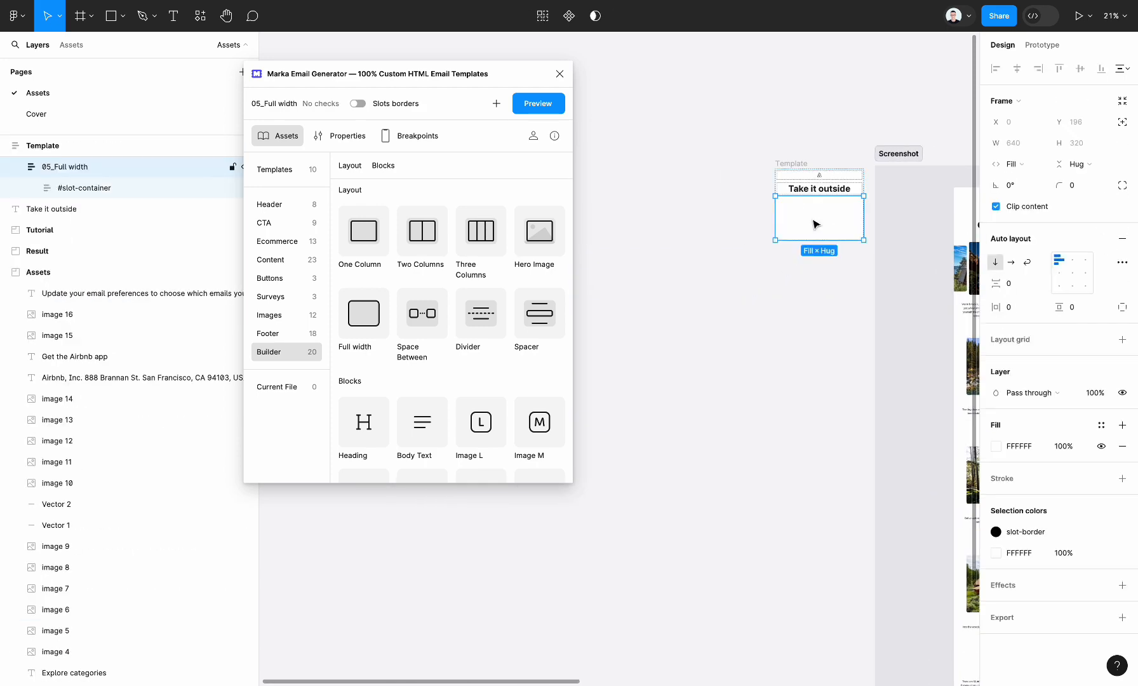
scroll(816, 223, "up", 4)
scroll(816, 224, "right", 2)
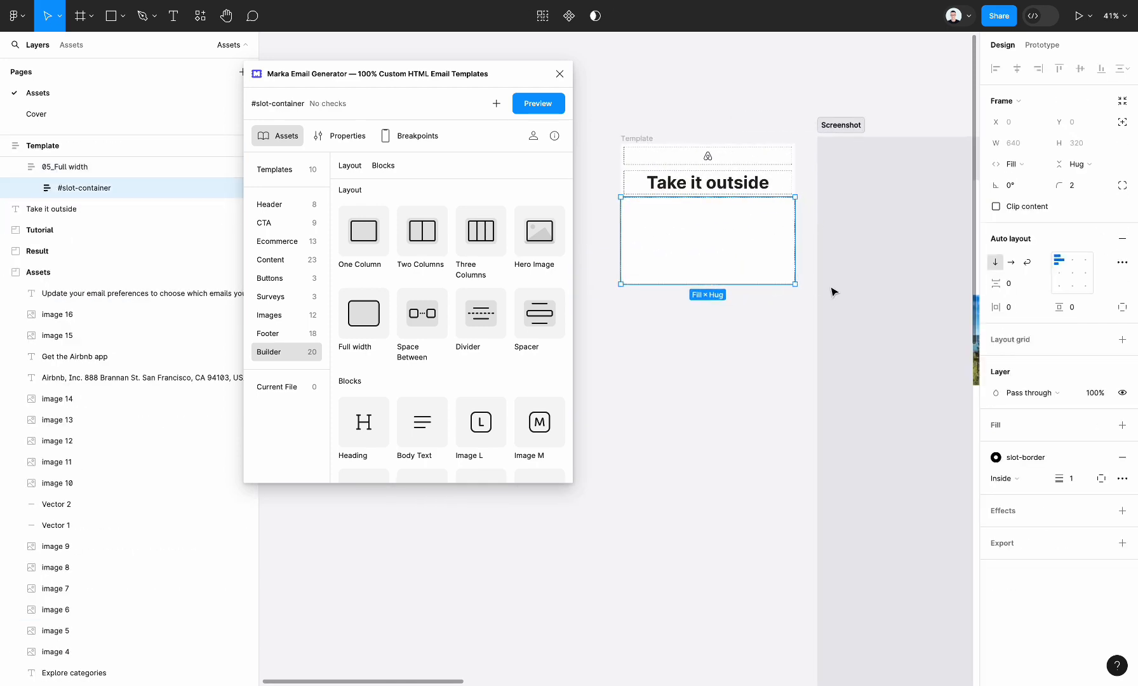
key("ctrl+v")
left_click(1022, 147)
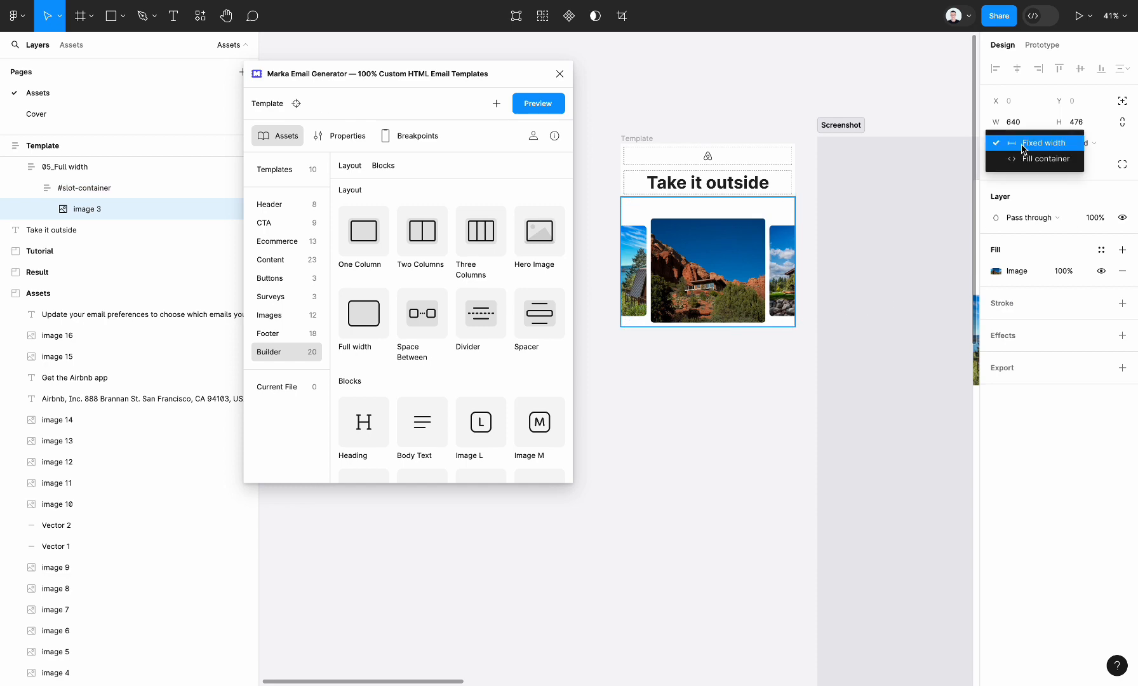
left_click(1022, 159)
Add a One Column layout below the banner image and place a Body Text block in it.
left_click_drag(367, 246, 620, 249)
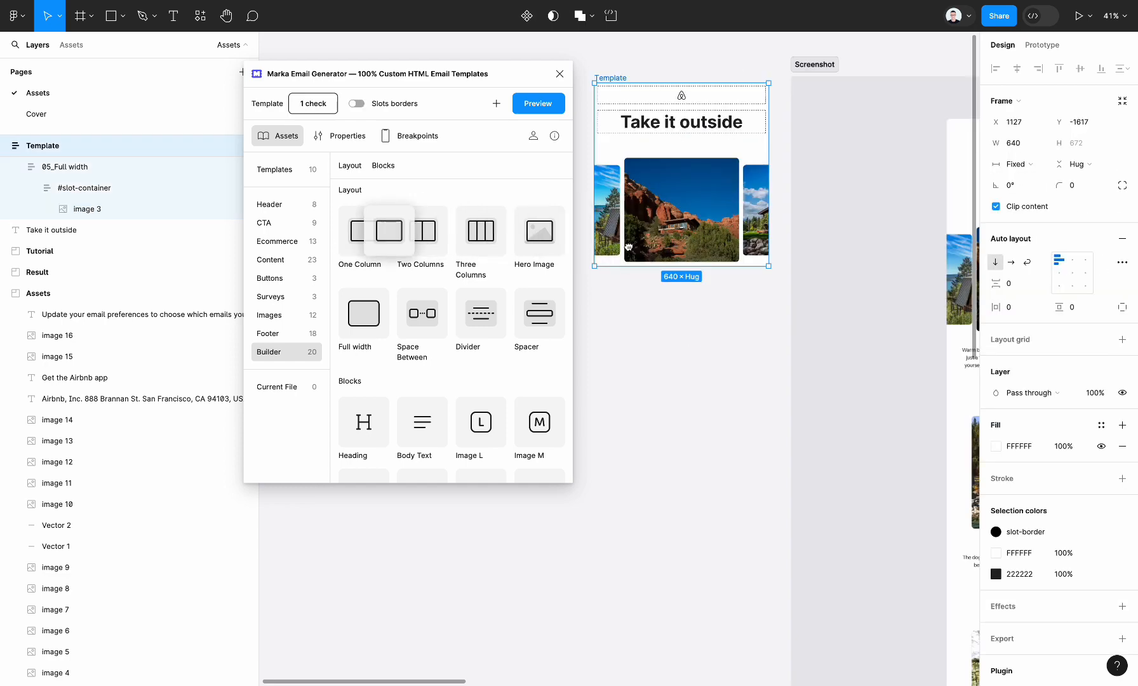
scroll(794, 308, "right", 4)
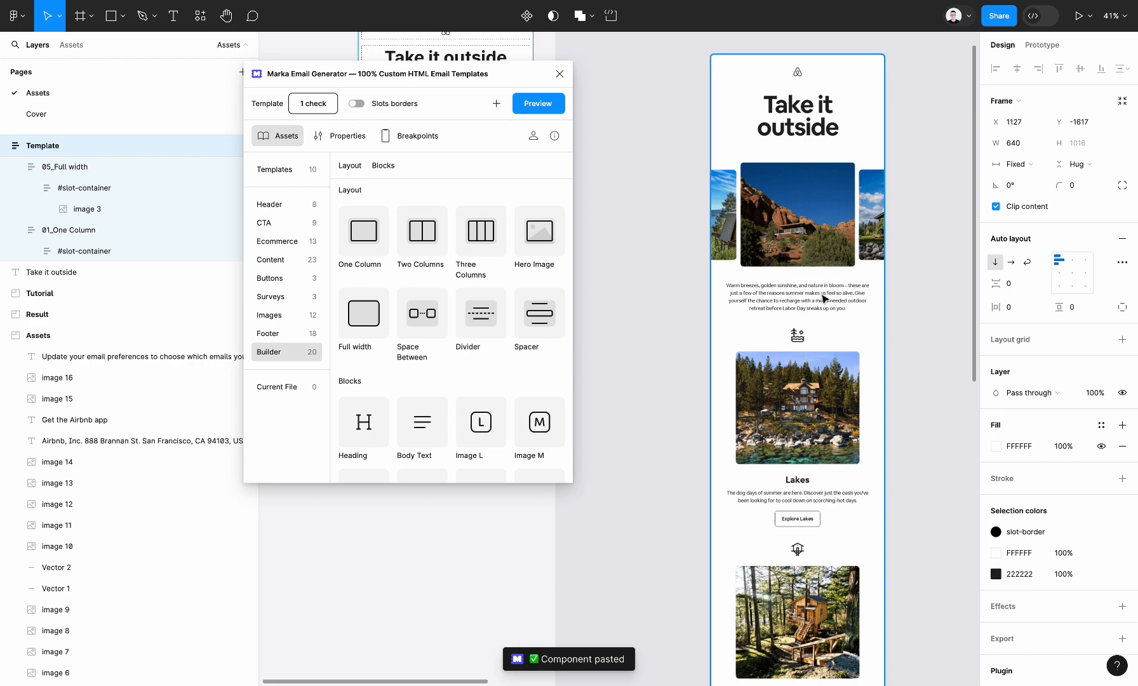
scroll(828, 297, "right", 8)
left_click(790, 284)
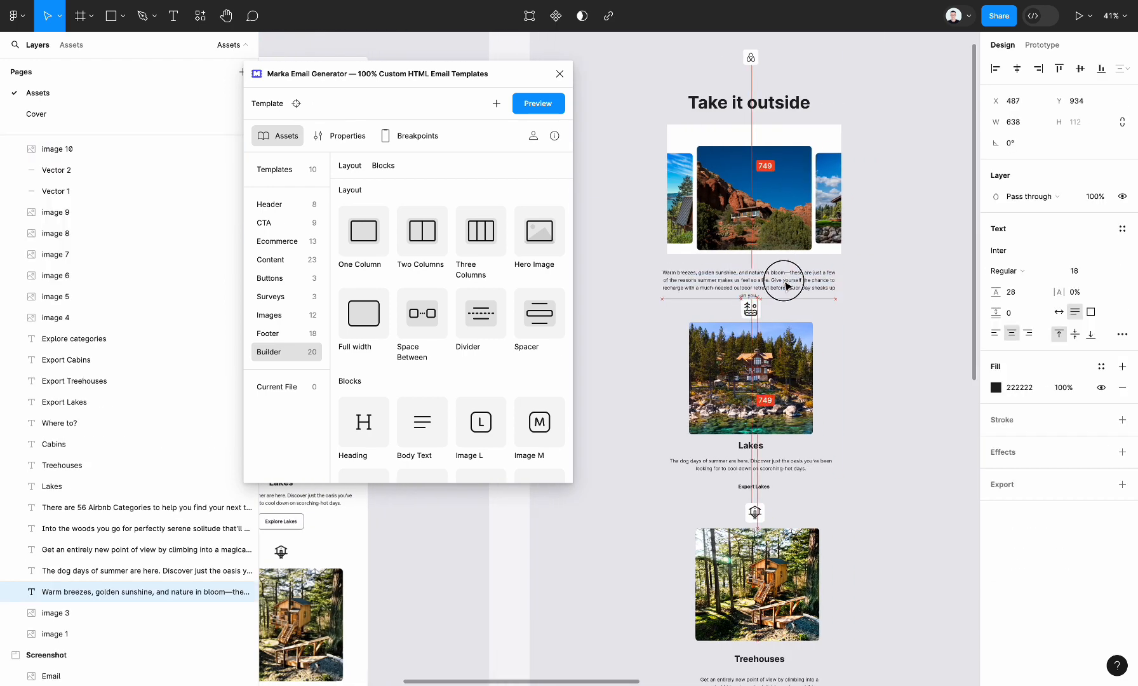
scroll(792, 286, "left", 10)
scroll(792, 286, "left", 5)
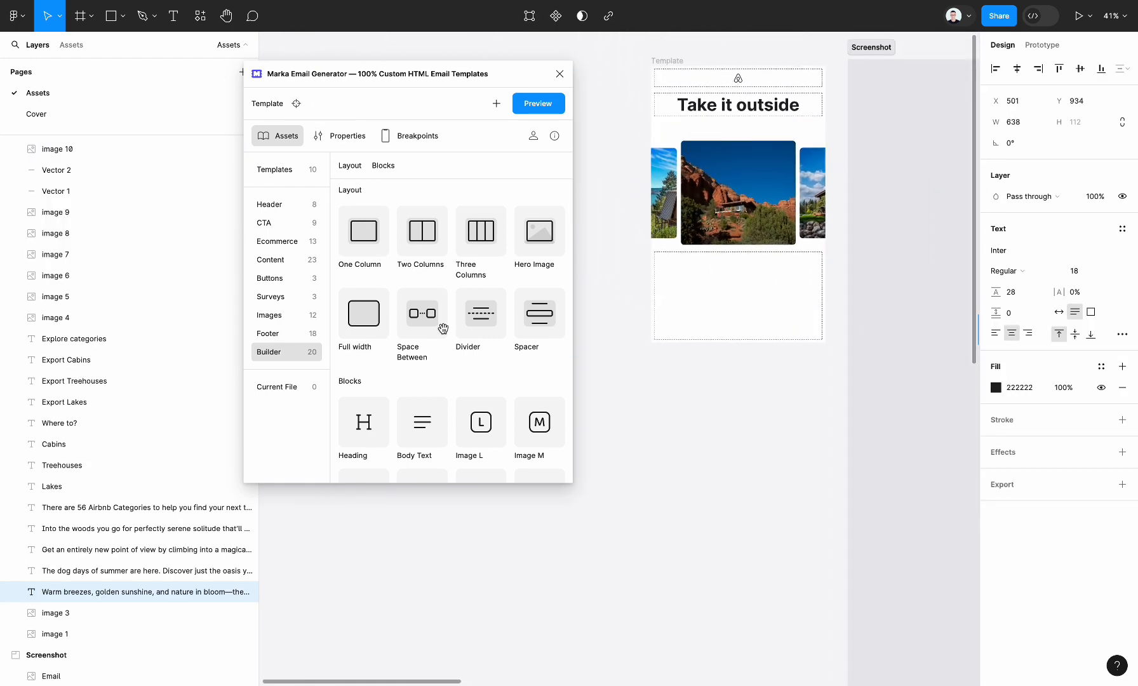
scroll(443, 328, "down", 3)
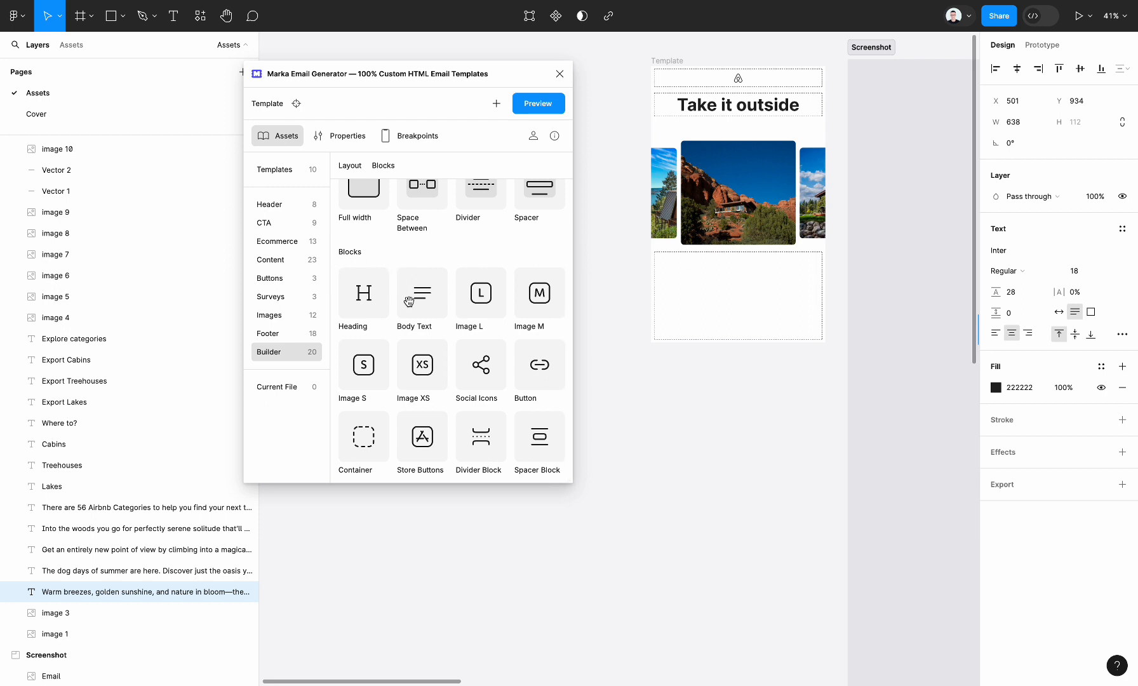
left_click_drag(420, 289, 735, 286)
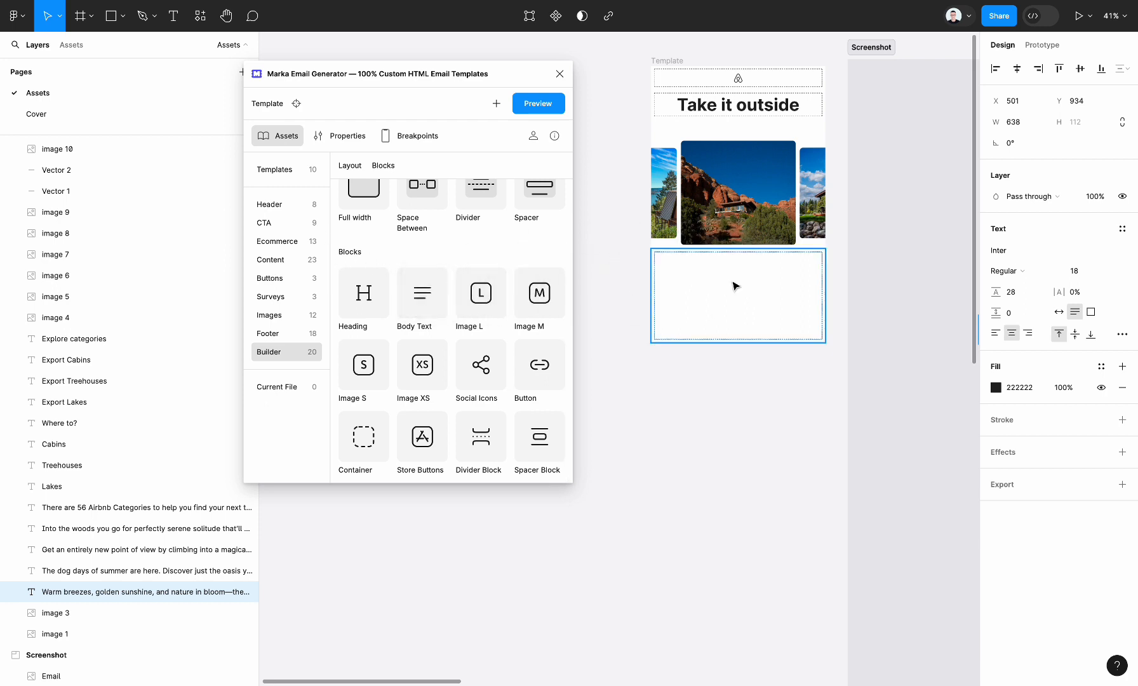
Replace the Body Text block's placeholder with the "Warm breezes, golden sunshine, and nature in bloom" paragraph from the Assets section.
scroll(789, 299, "right", 12)
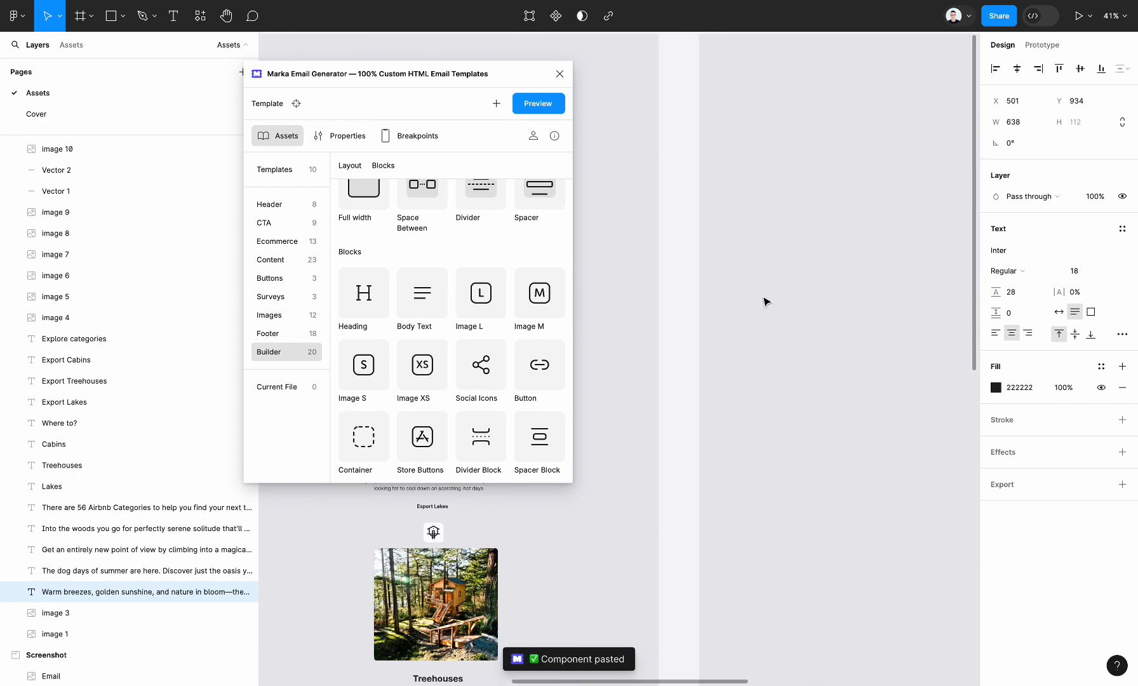
scroll(767, 301, "left", 4)
scroll(702, 306, "right", 3)
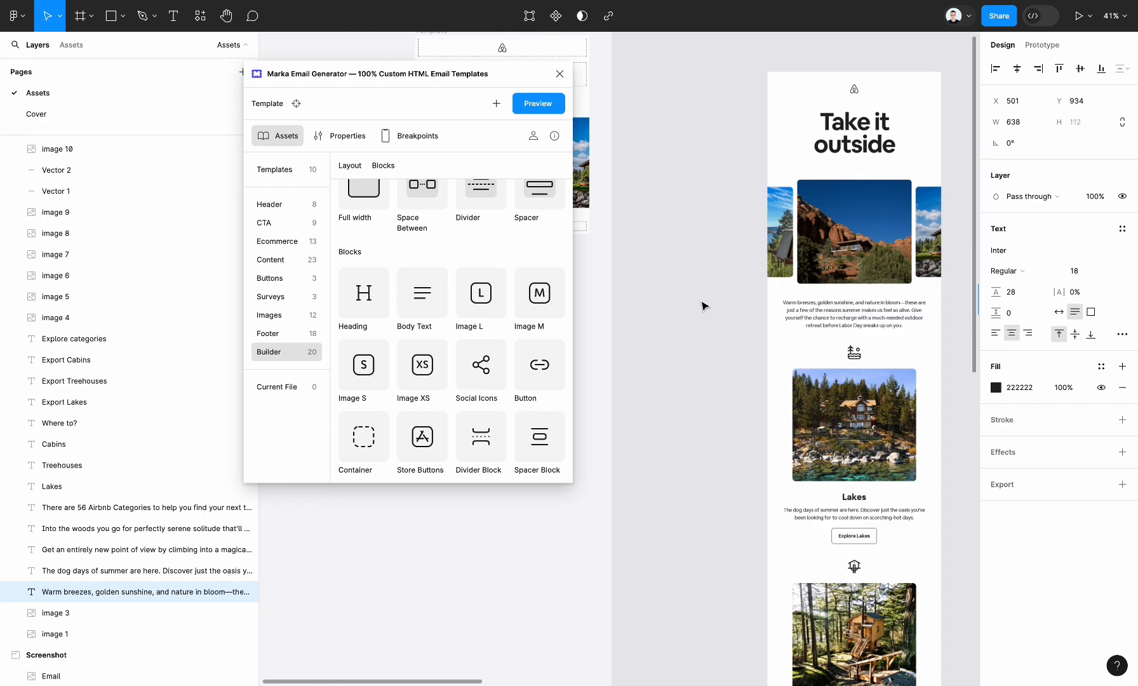
scroll(664, 306, "left", 6)
scroll(817, 231, "right", 12)
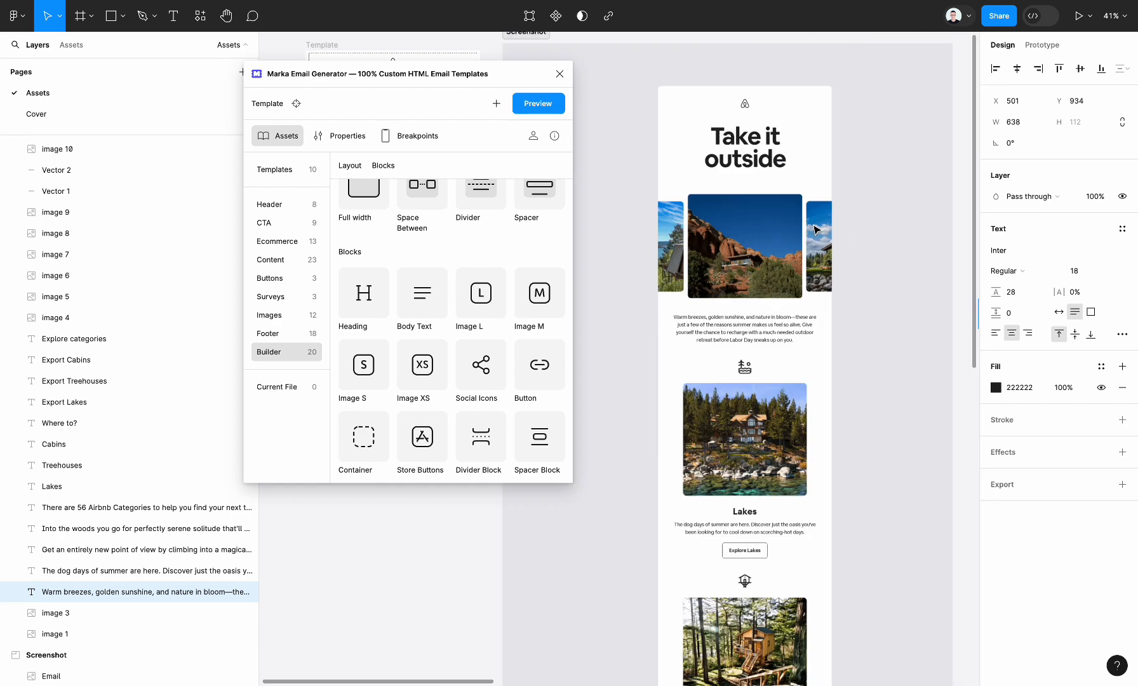
scroll(887, 316, "right", 4)
scroll(670, 338, "left", 4)
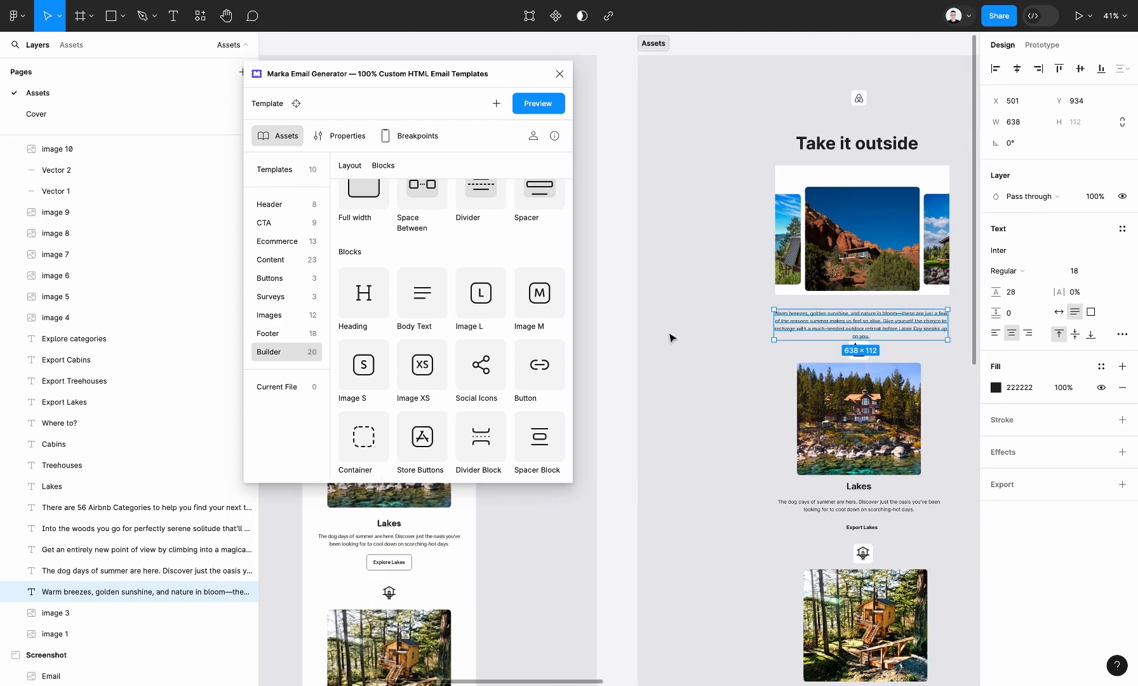
scroll(775, 298, "left", 5)
double_click(806, 252, "super")
type("Warm breezes, golden sunshine, and nature in bloom—these are just a few of the reasons summer makes us feel so alive. Give yourself the chance to recharge with a much-needed outdoor retreat before Labor Day sneaks up on you.")
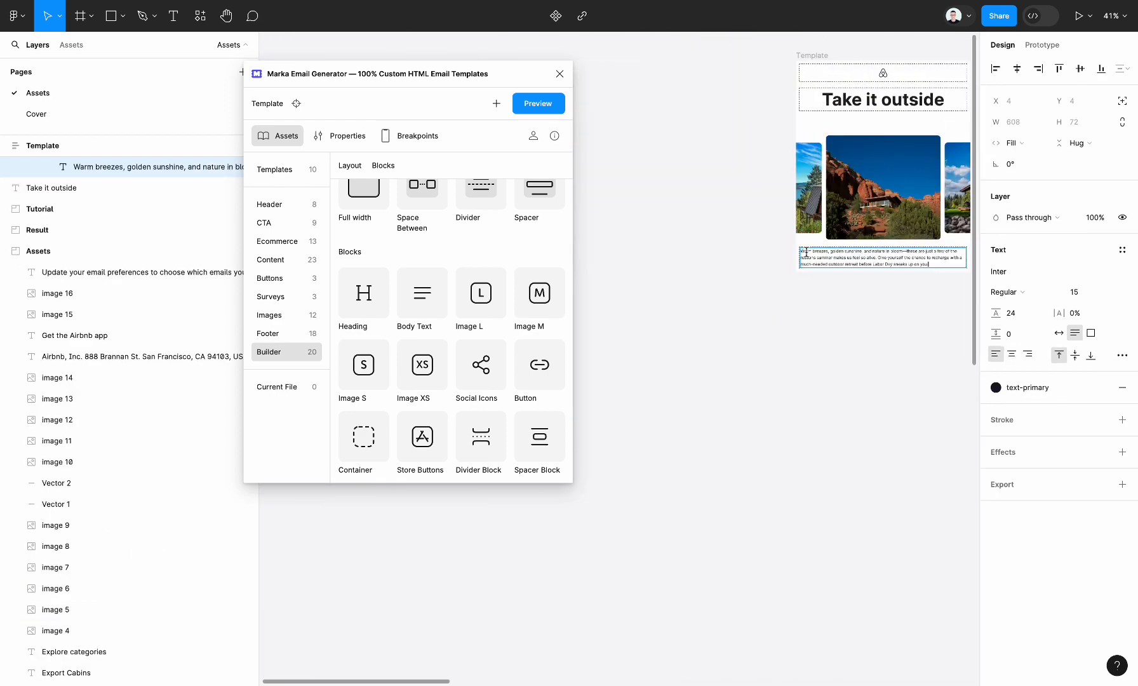
Centre-align the "Warm breezes" paragraph in the template.
left_click(821, 355)
scroll(824, 360, "up", 5, "ctrl")
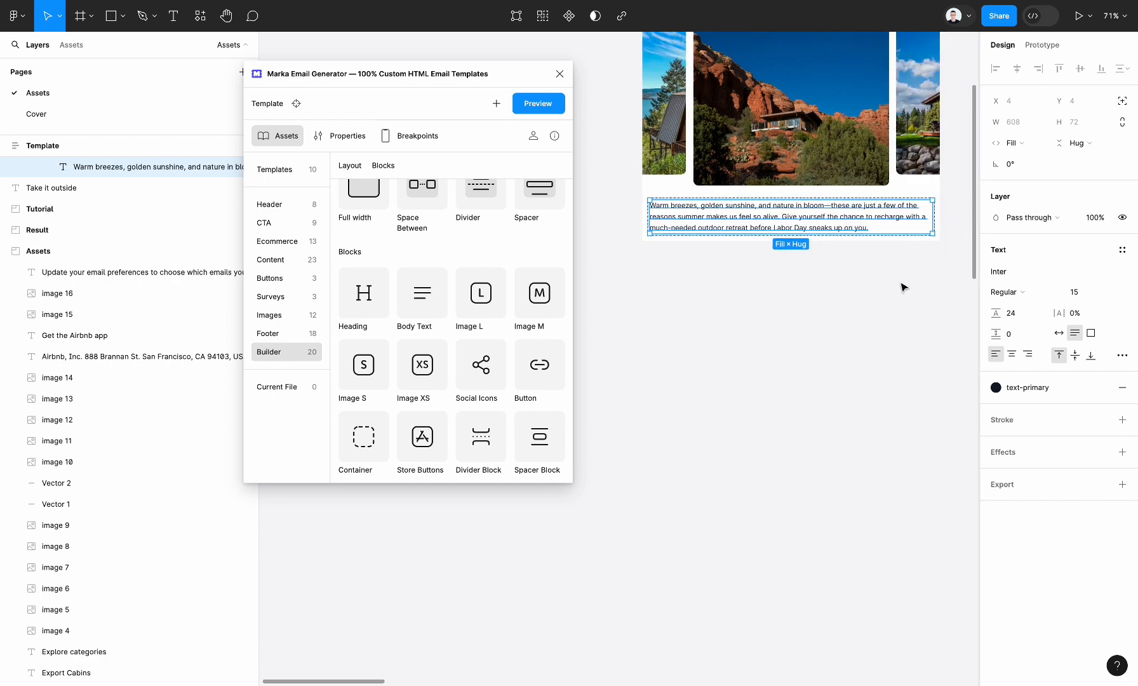
left_click(782, 364)
Preview the whole template as an email to check the banner image and paragraph, and return to the Assets section.
scroll(783, 367, "down", 4, "ctrl")
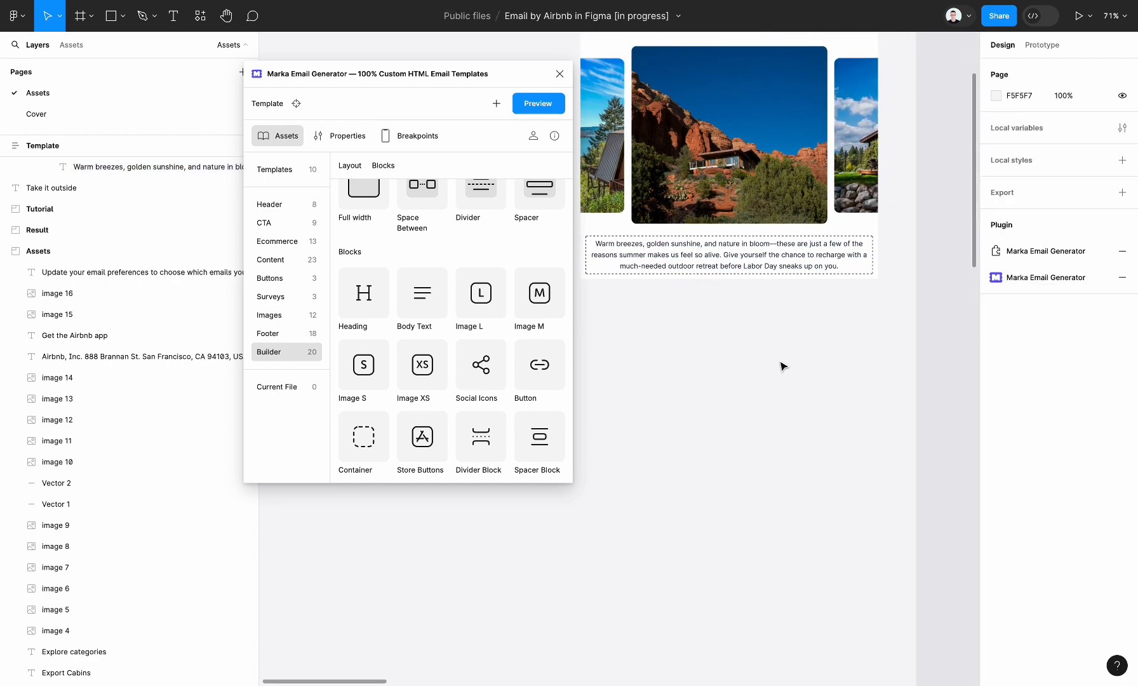
scroll(783, 366, "down", 5, "ctrl")
scroll(784, 366, "right", 1)
scroll(783, 366, "left", 2)
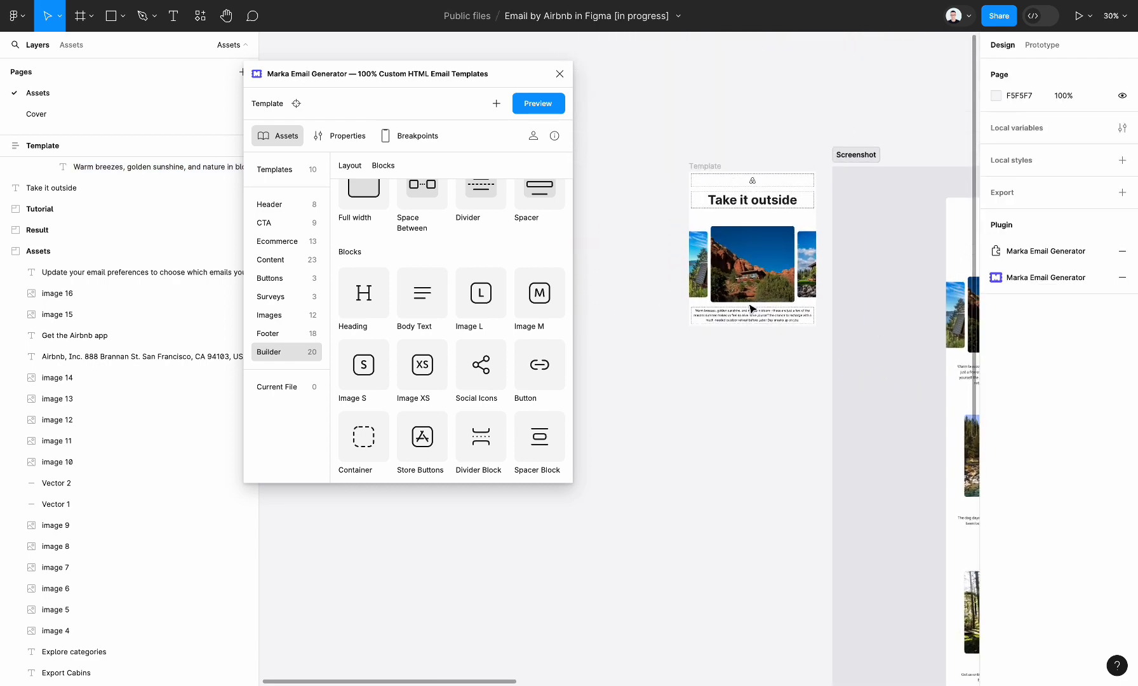
left_click(692, 165)
scroll(829, 234, "up", 6, "ctrl")
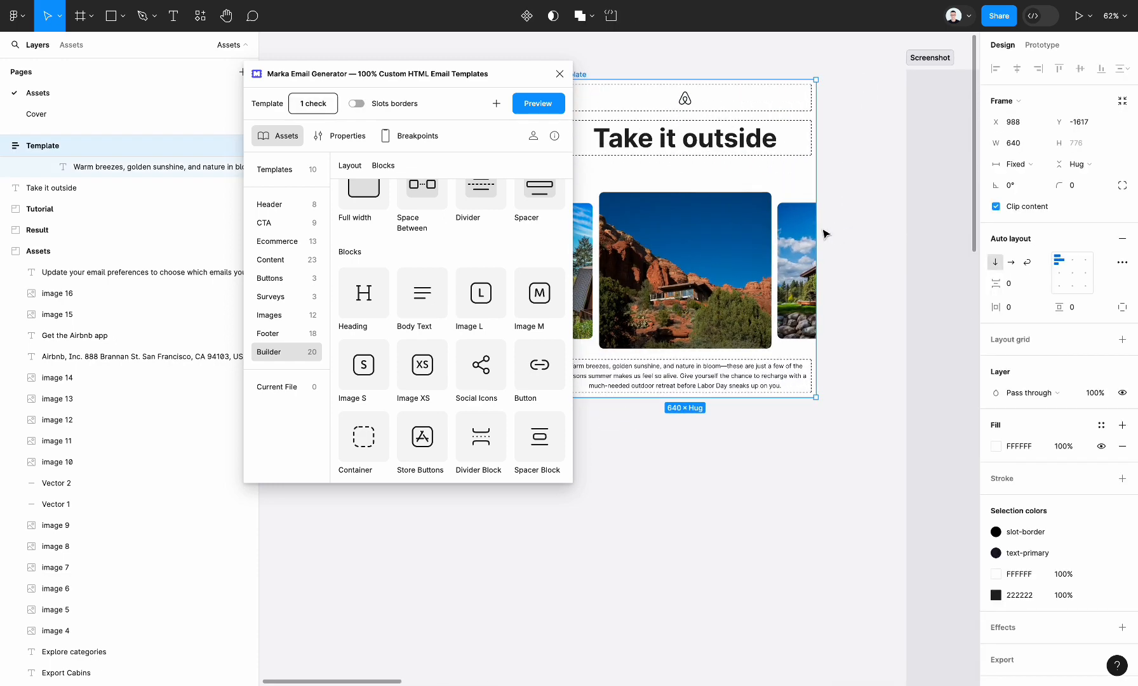
left_click(543, 106)
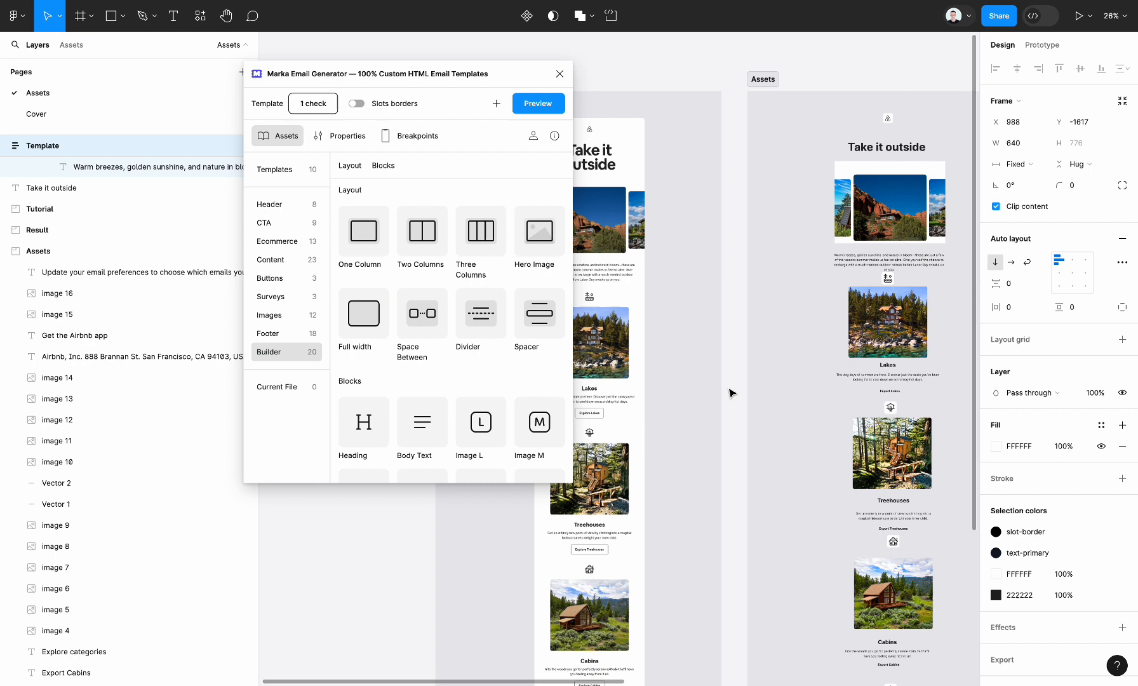
scroll(732, 392, "right", 1)
scroll(732, 392, "down", 1)
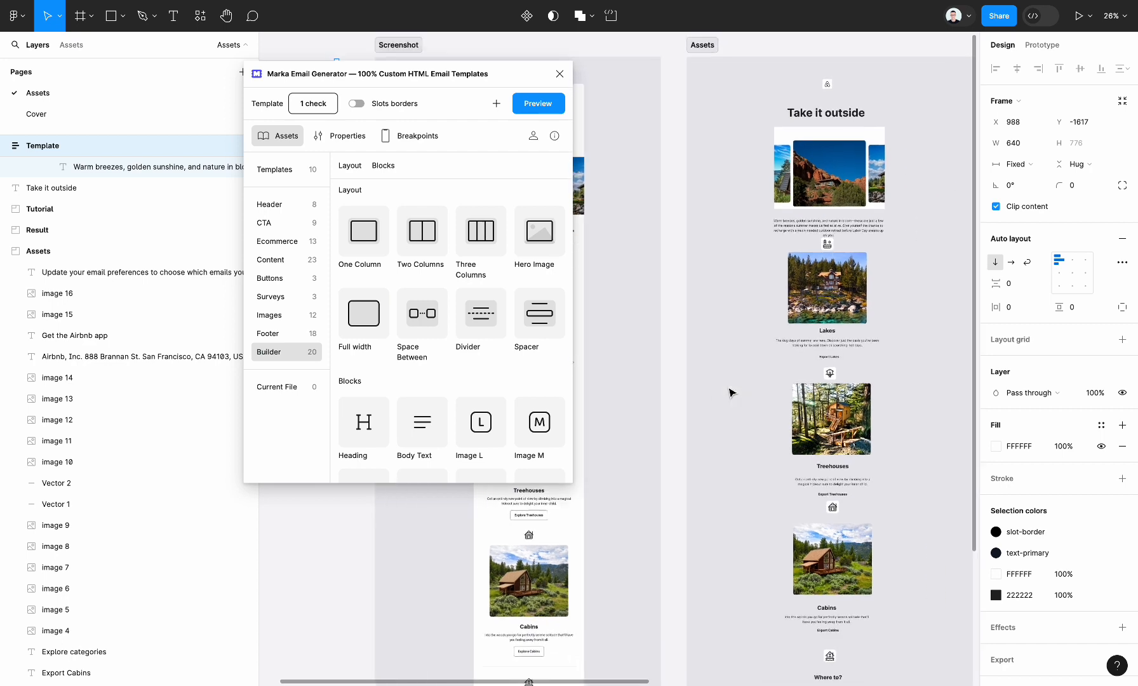
Move the Lakes icon, photo, heading, description and "Export Lakes" label out of the Assets section onto the empty canvas beside the template.
scroll(732, 392, "up", 4, "ctrl")
scroll(731, 392, "right", 1)
scroll(732, 392, "up", 1)
scroll(724, 178, "left", 5)
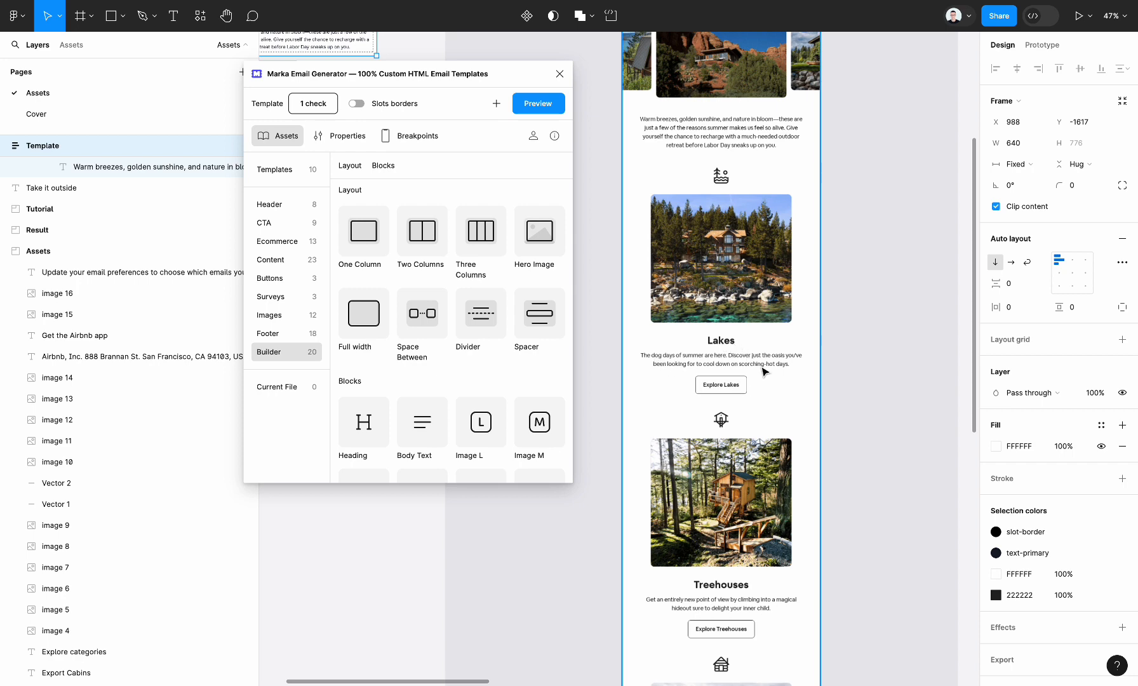
scroll(763, 370, "right", 7)
left_click_drag(638, 370, 856, 170)
left_click(891, 233)
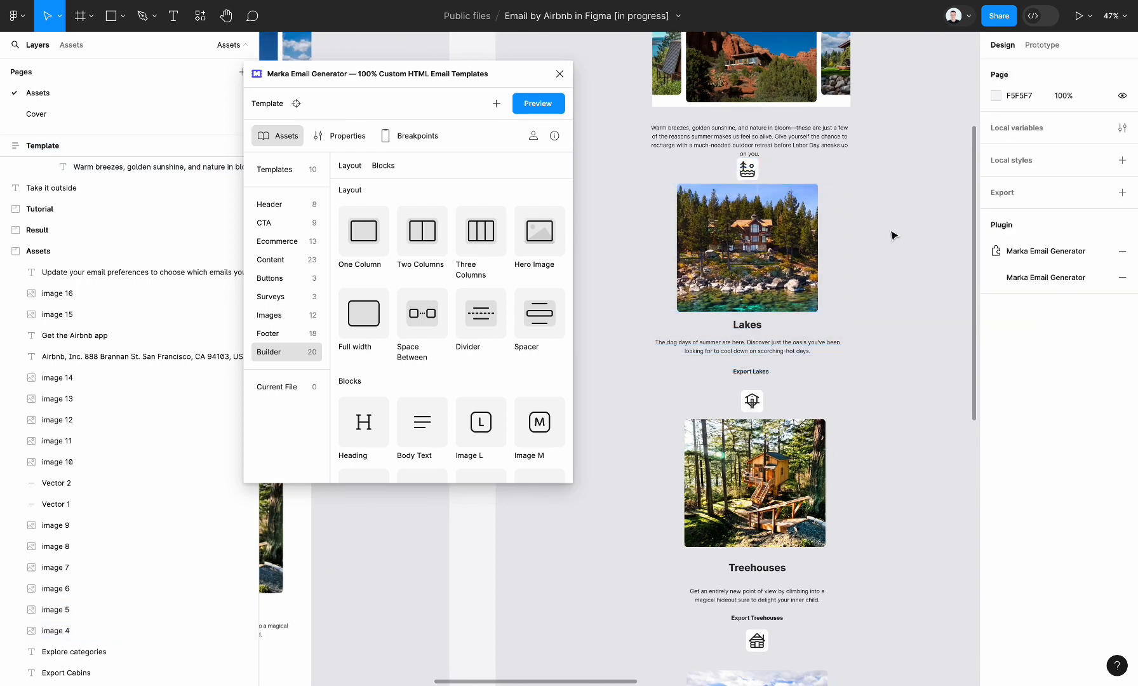
left_click_drag(633, 382, 828, 161)
scroll(828, 169, "down", 5)
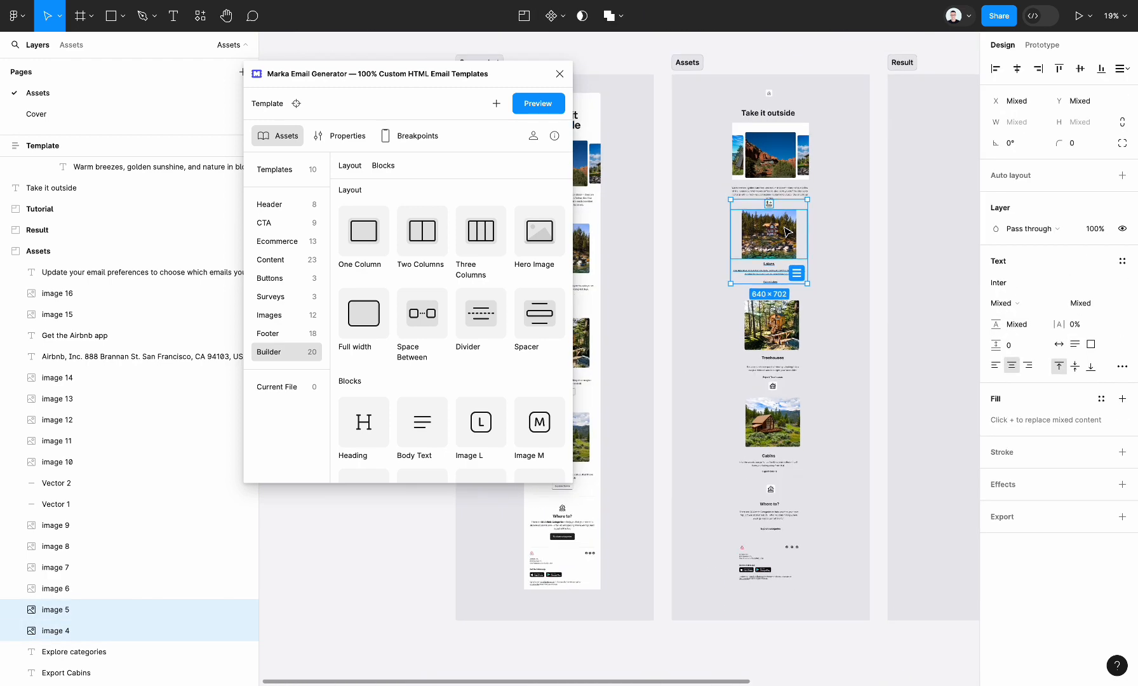
scroll(827, 238, "left", 3)
scroll(852, 244, "down", 3)
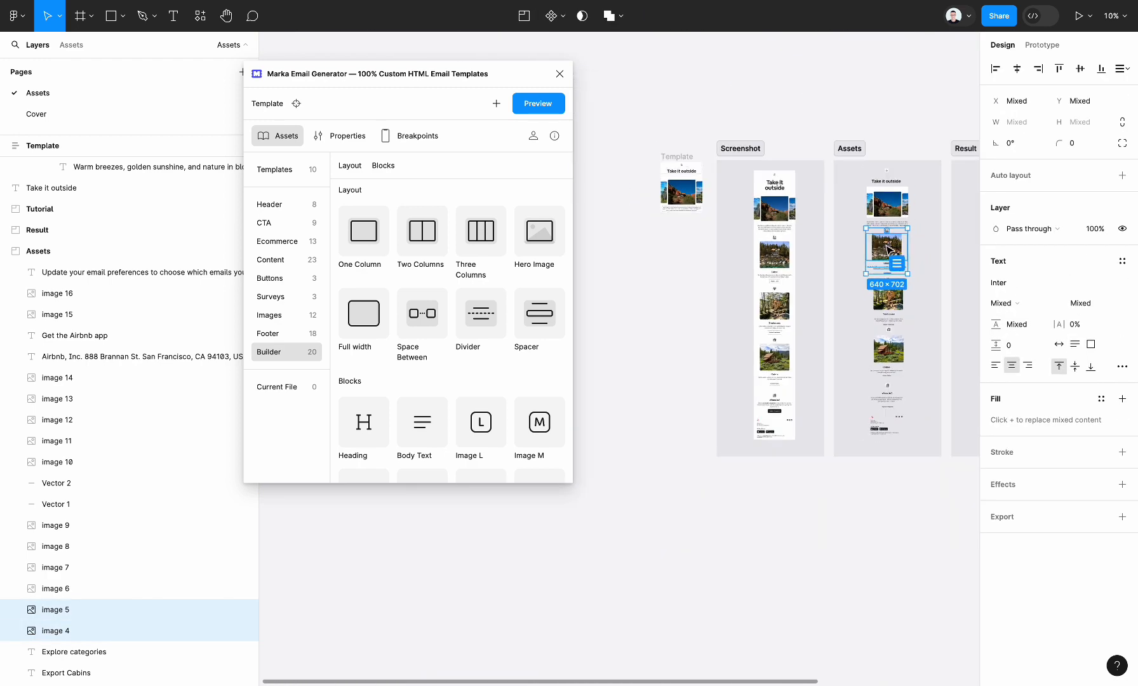
left_click_drag(887, 249, 617, 193)
scroll(616, 191, "up", 4)
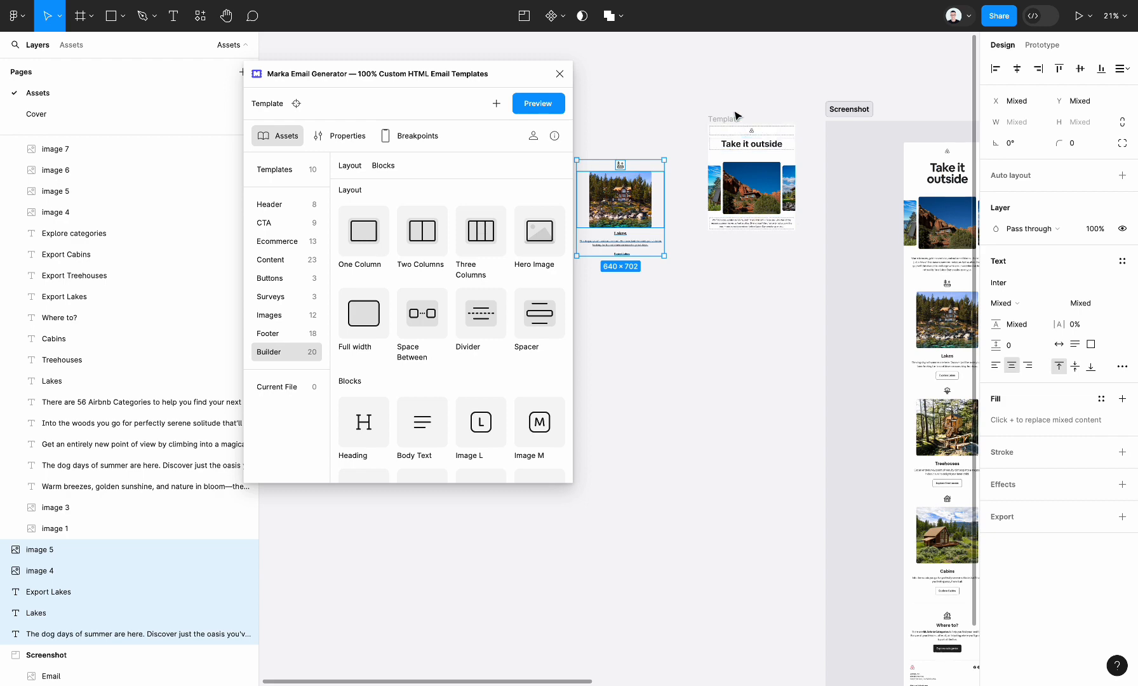
Add a One Column layout below the "Warm breezes" paragraph in the template and place the Lakes icon in it.
left_click(781, 181)
scroll(740, 176, "up", 2)
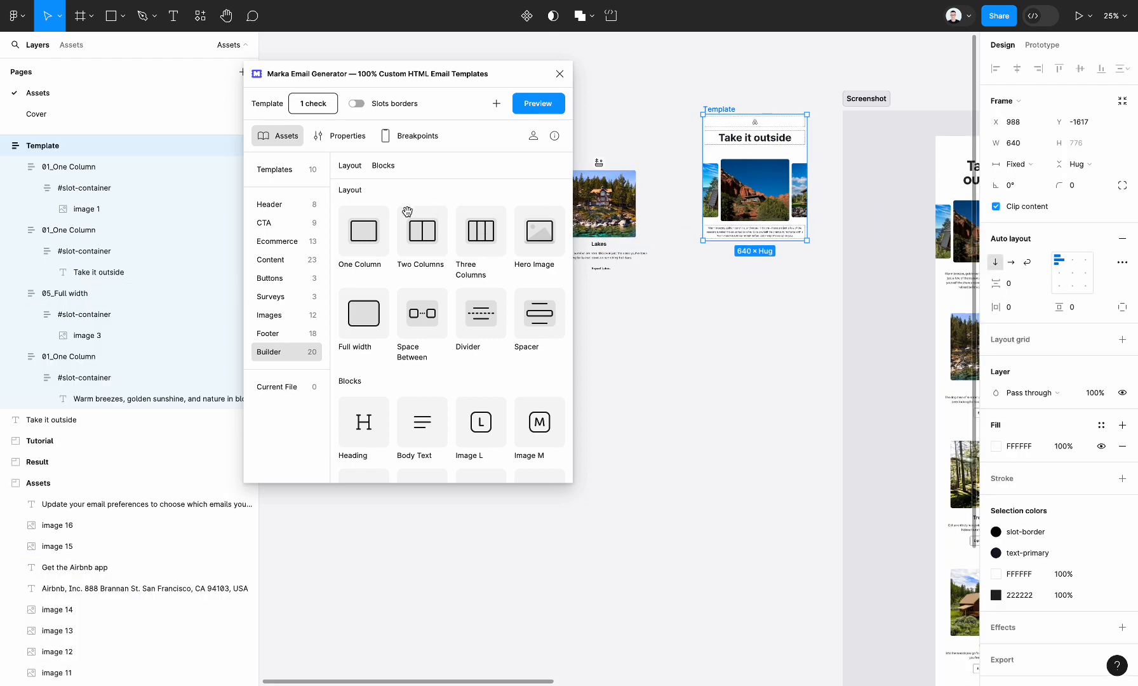
left_click_drag(378, 225, 765, 179)
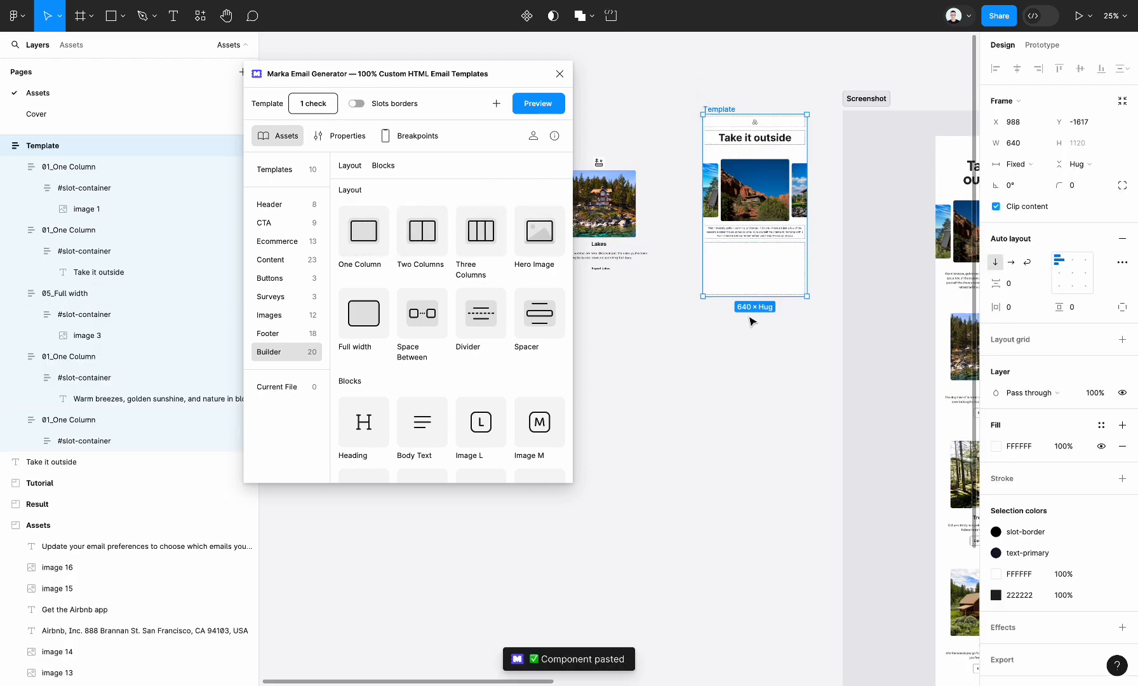
left_click_drag(599, 163, 738, 286)
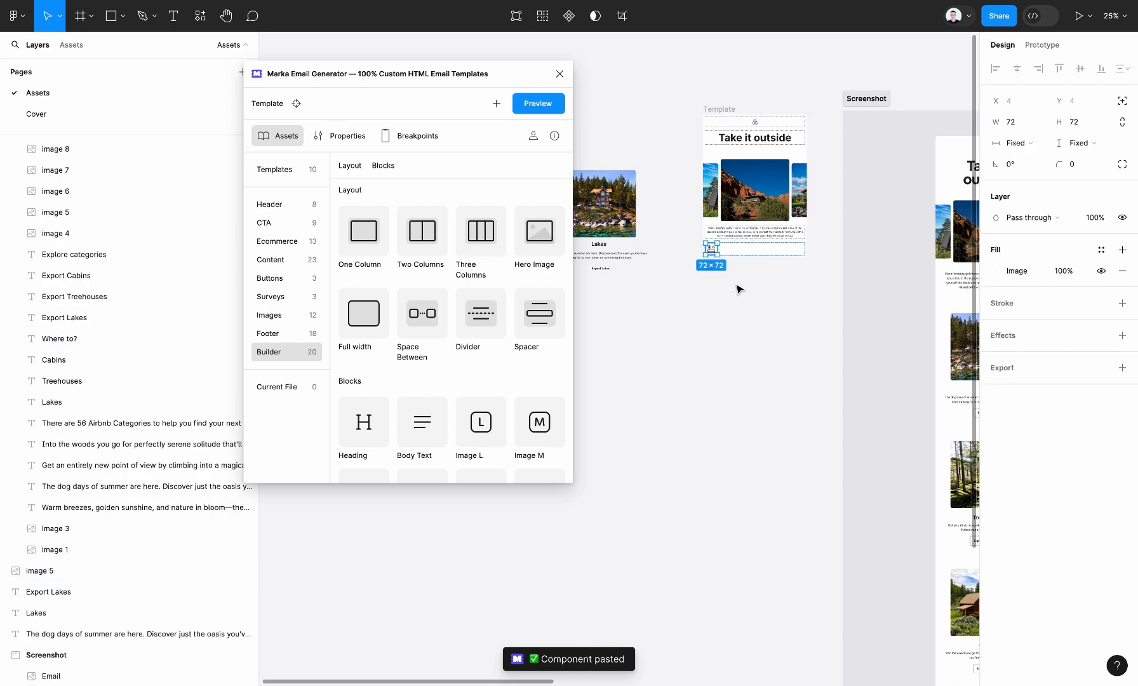
Copy the Lakes photo into the new One Column layout's slot, beneath the icon.
left_click(610, 197)
left_click_drag(612, 197, 619, 173)
scroll(640, 188, "up", 1)
scroll(640, 188, "left", 1)
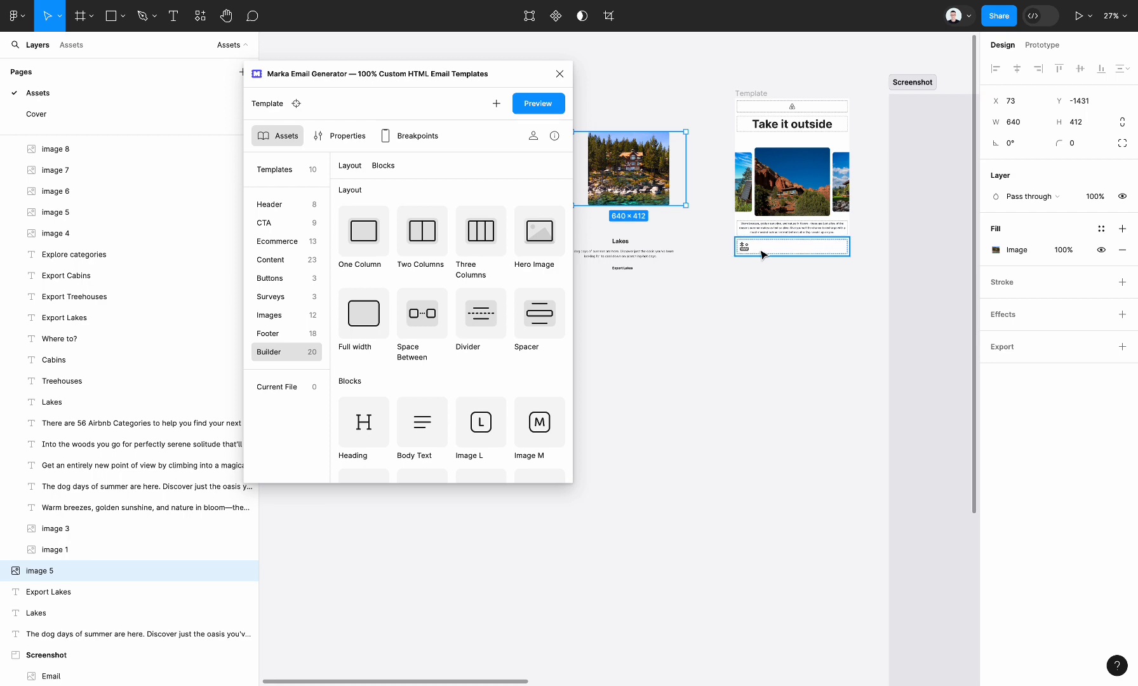
double_click(744, 245)
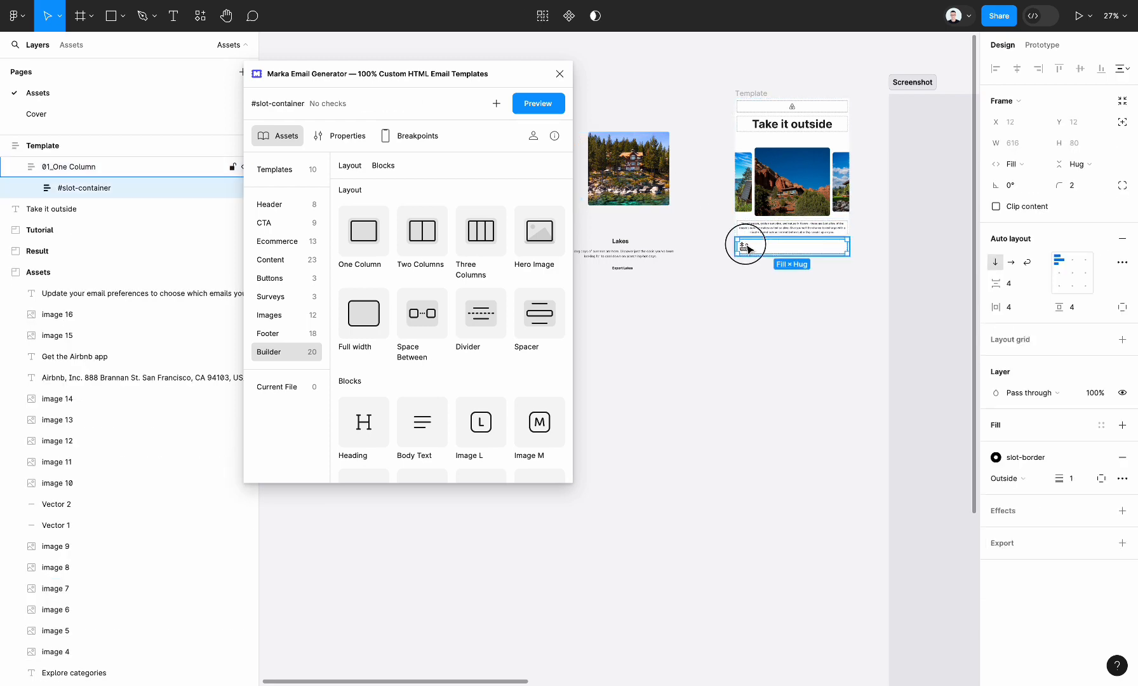
key("ctrl+v")
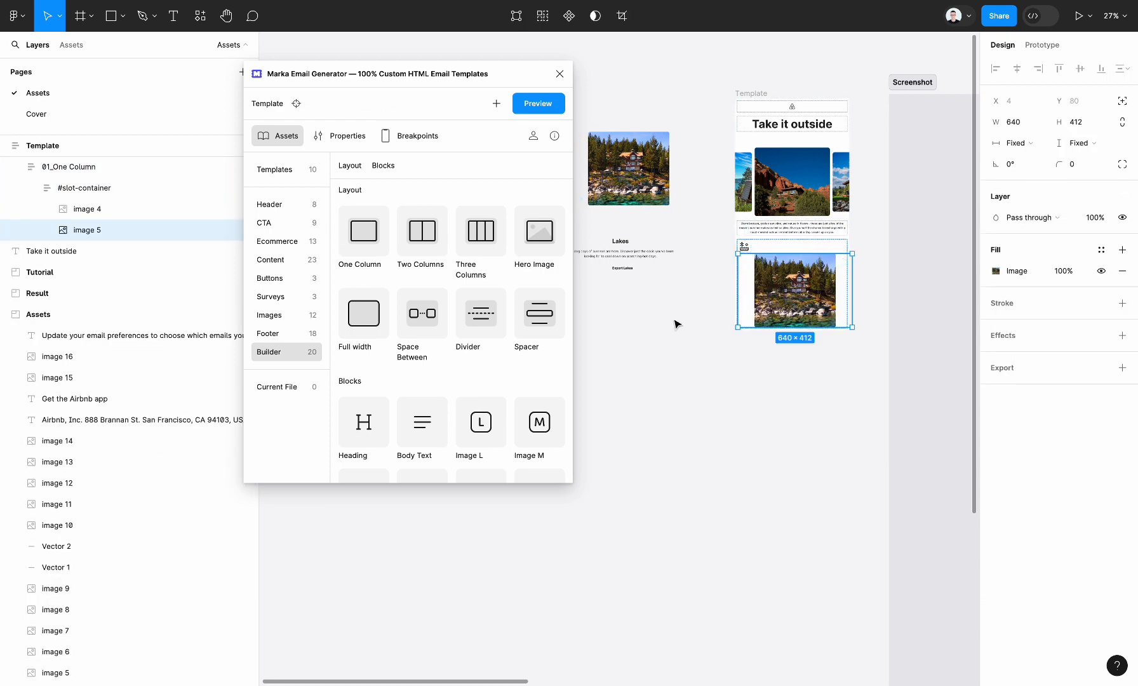
Copy the "Lakes" heading and "The dog days of summer" description into the slot beneath the lake photo.
left_click(619, 240)
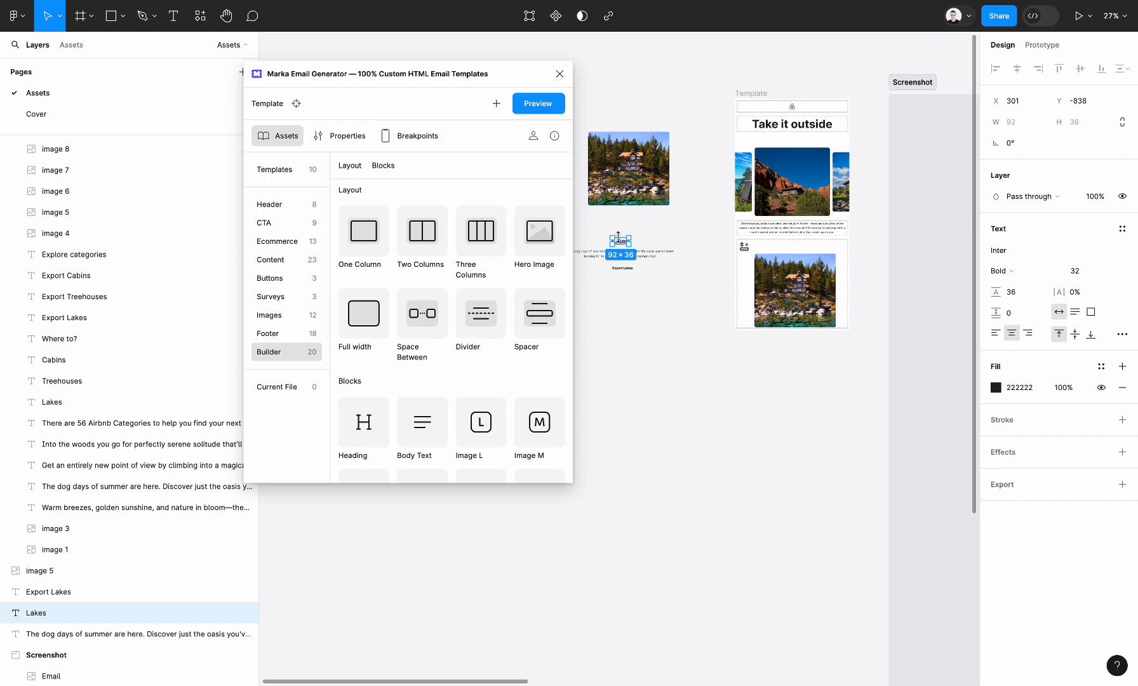
left_click(815, 299)
key("ctrl+v")
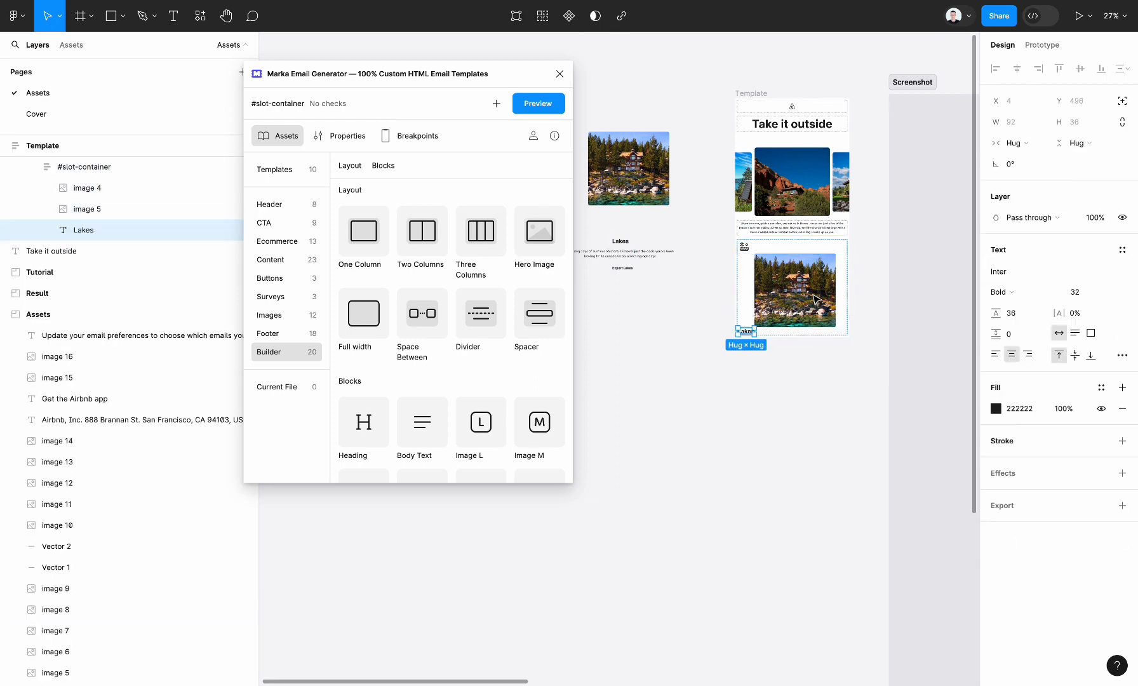
left_click(629, 256)
double_click(765, 289)
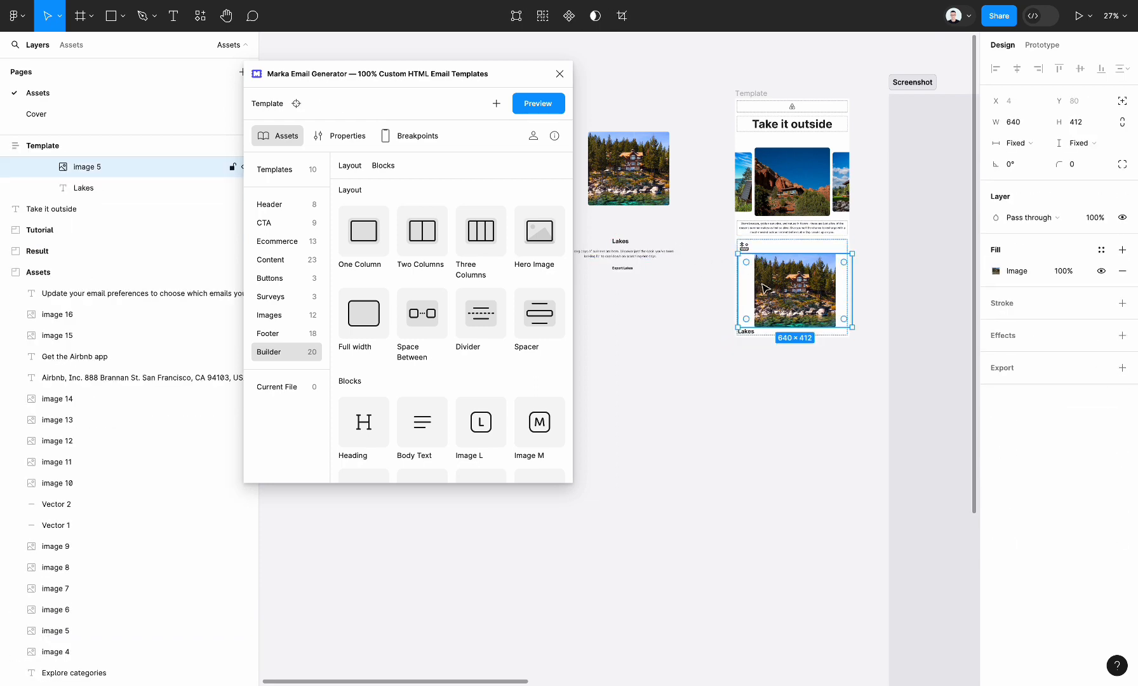
key("shift+Return")
key("ctrl+v")
left_click(627, 271)
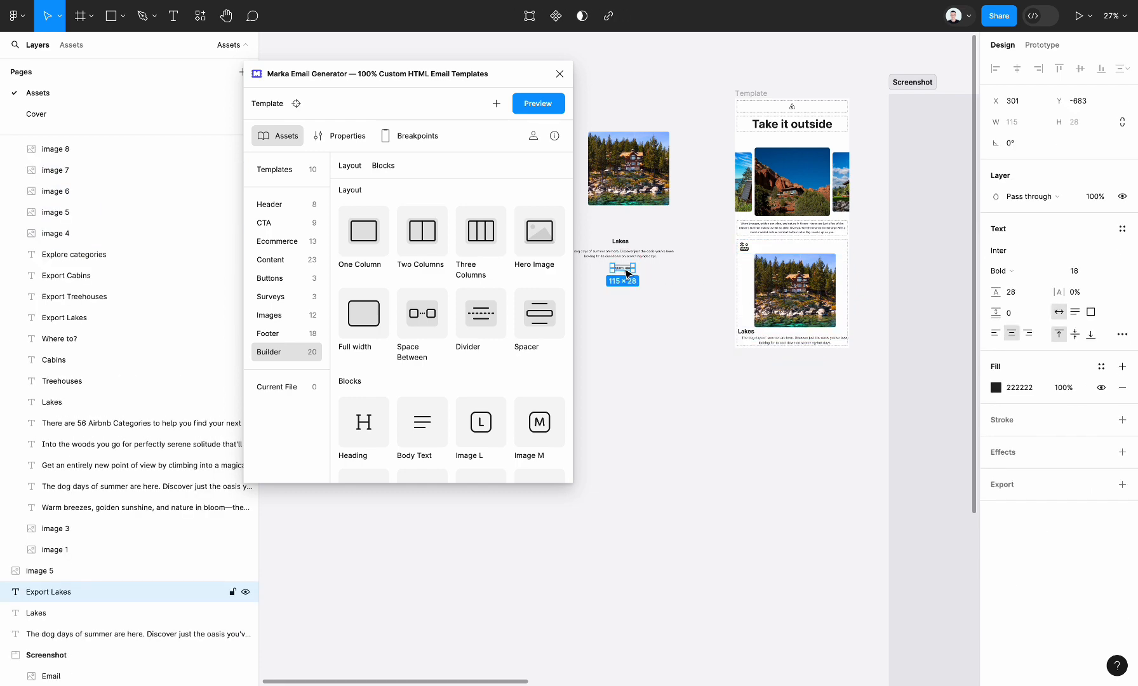
left_click(694, 350)
Set the lake photo's width in the template to Fill container.
scroll(850, 321, "up", 5)
scroll(841, 321, "up", 1)
scroll(774, 310, "down", 3)
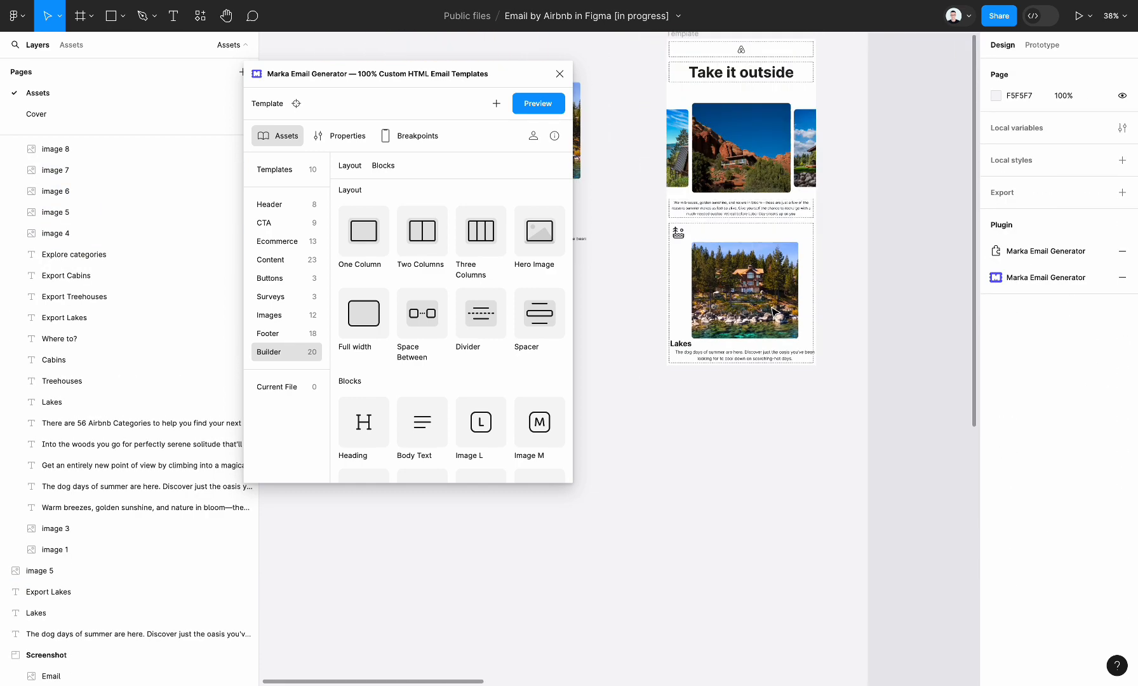
scroll(773, 310, "down", 3)
scroll(774, 310, "right", 3)
left_click(728, 309, "super")
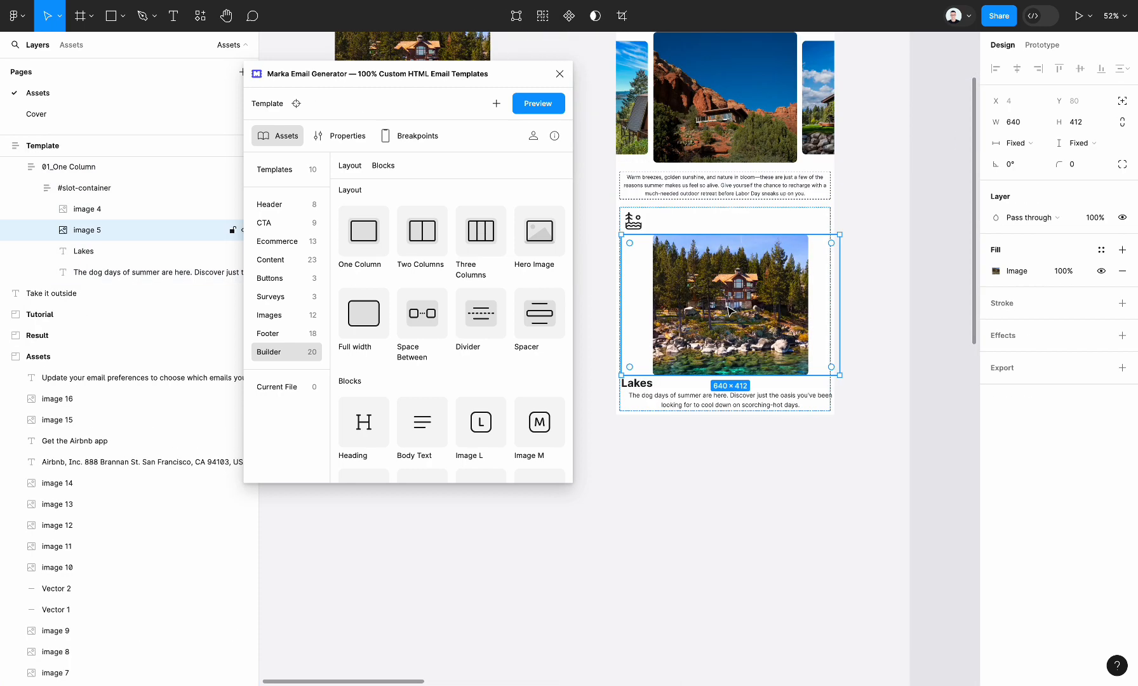
left_click(1017, 143)
left_click(1041, 158)
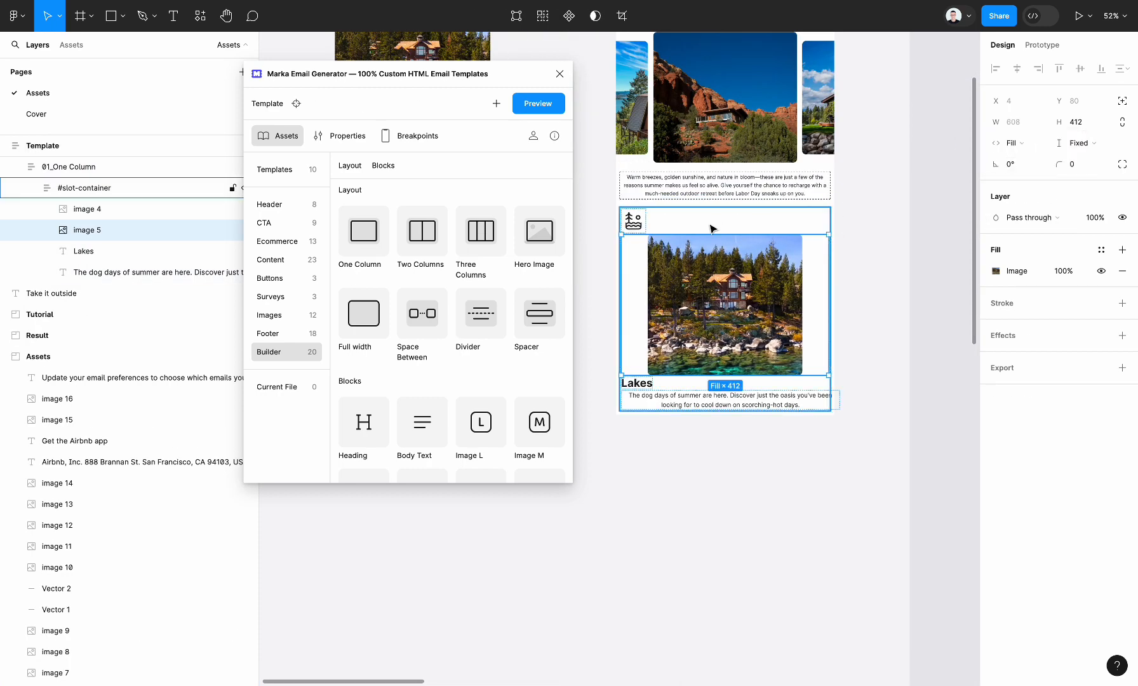
Set the width of both the "Lakes" heading and its description to Fill container.
left_click(730, 400)
left_click(637, 383, "shift")
left_click(1010, 143)
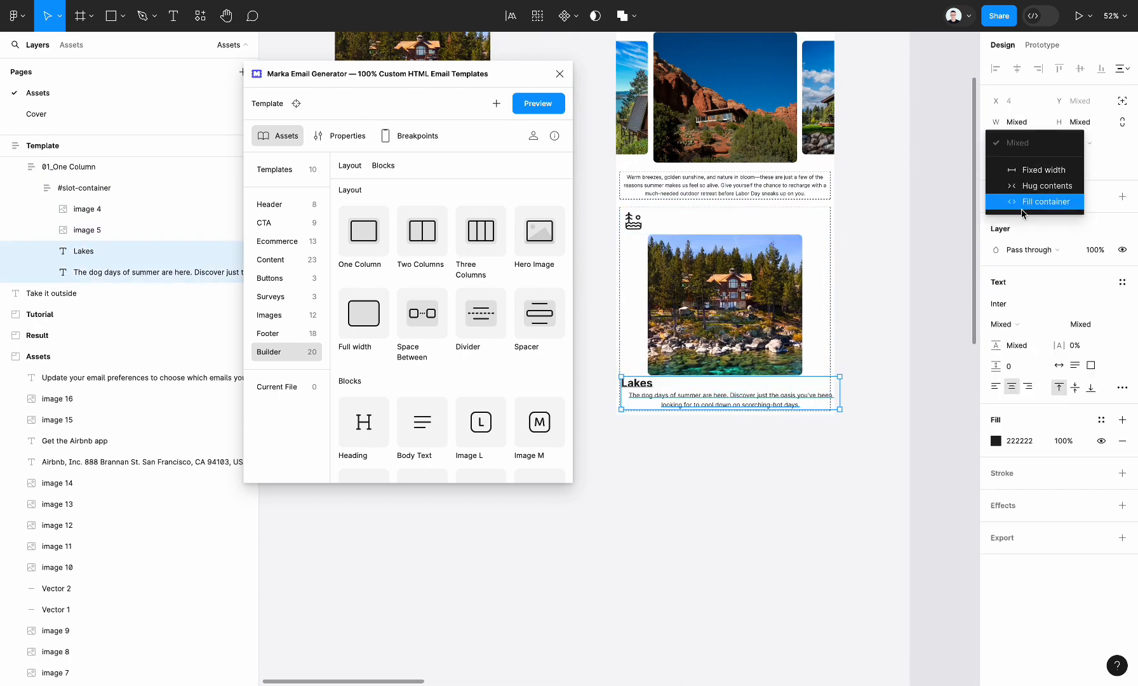
left_click(1012, 203)
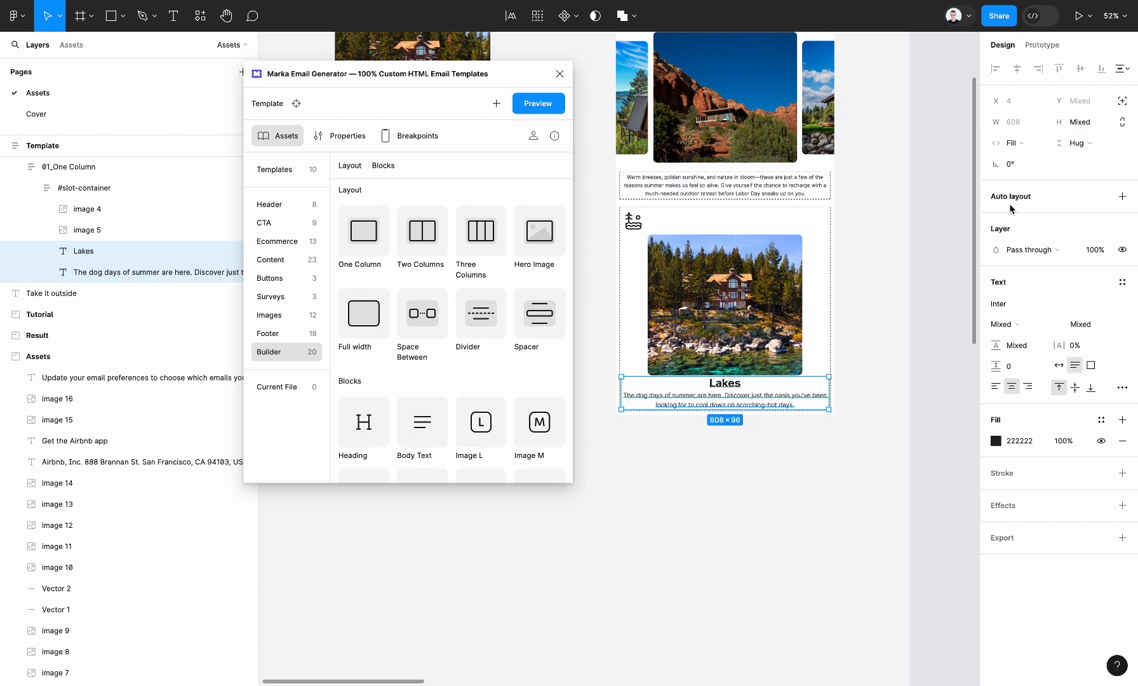
left_click(906, 383)
Align the Lakes block's slot container to top center and set its vertical item gap to 23.
left_click(91, 188)
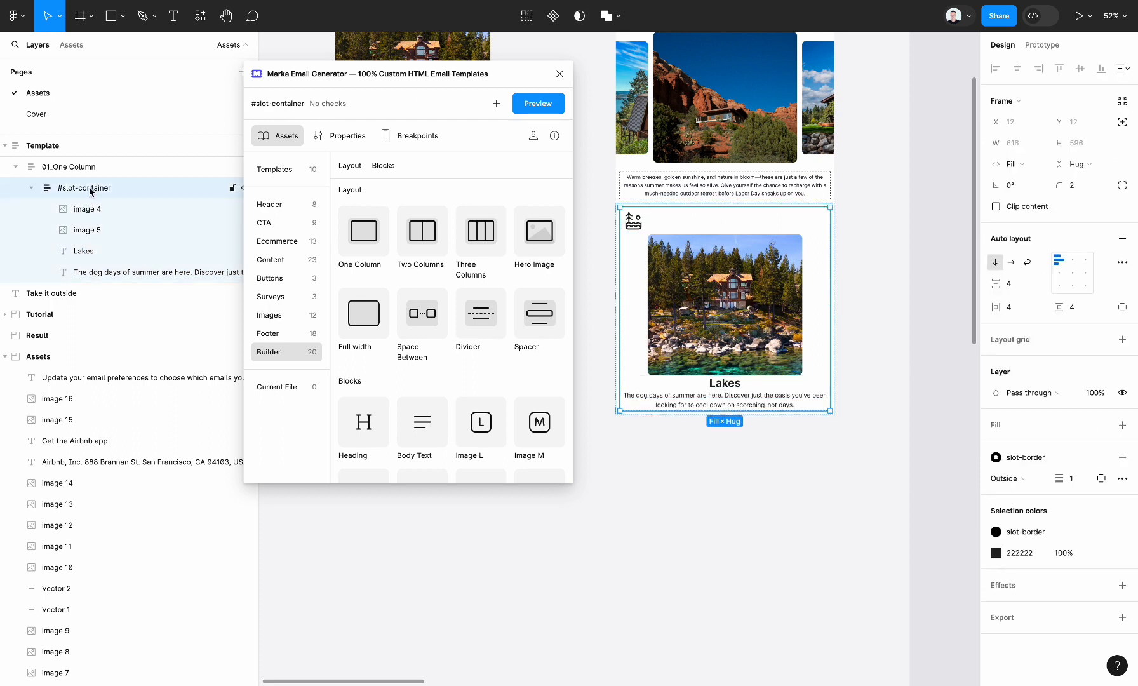
left_click(1073, 261)
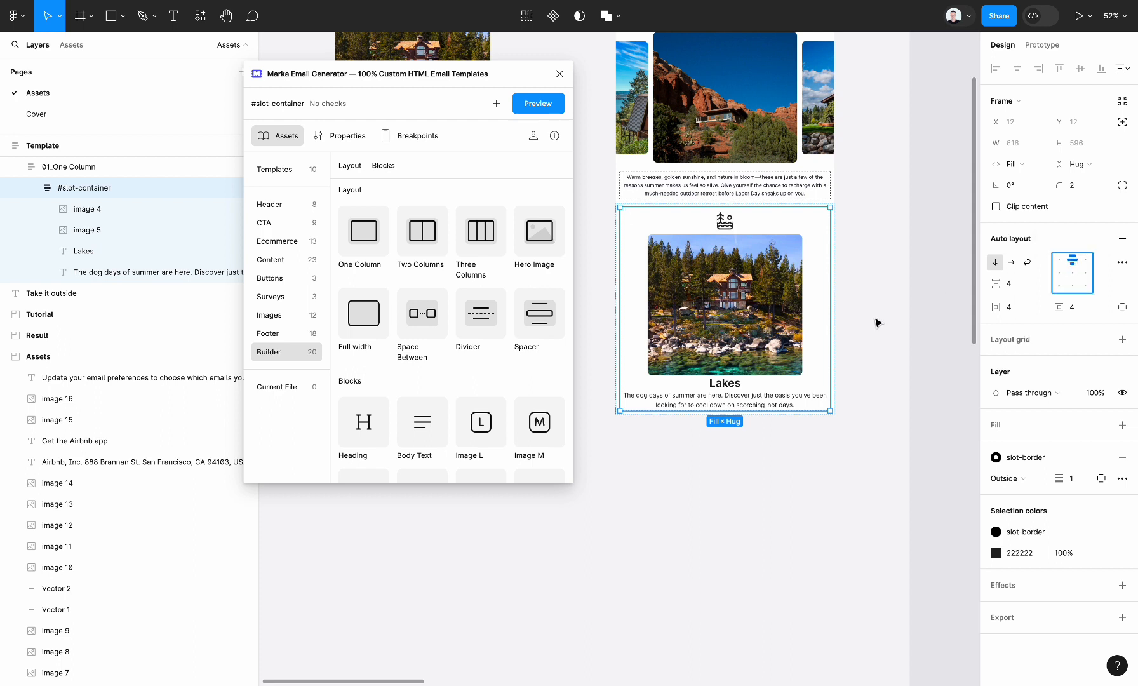
left_click(1016, 284)
type("28")
key("Return")
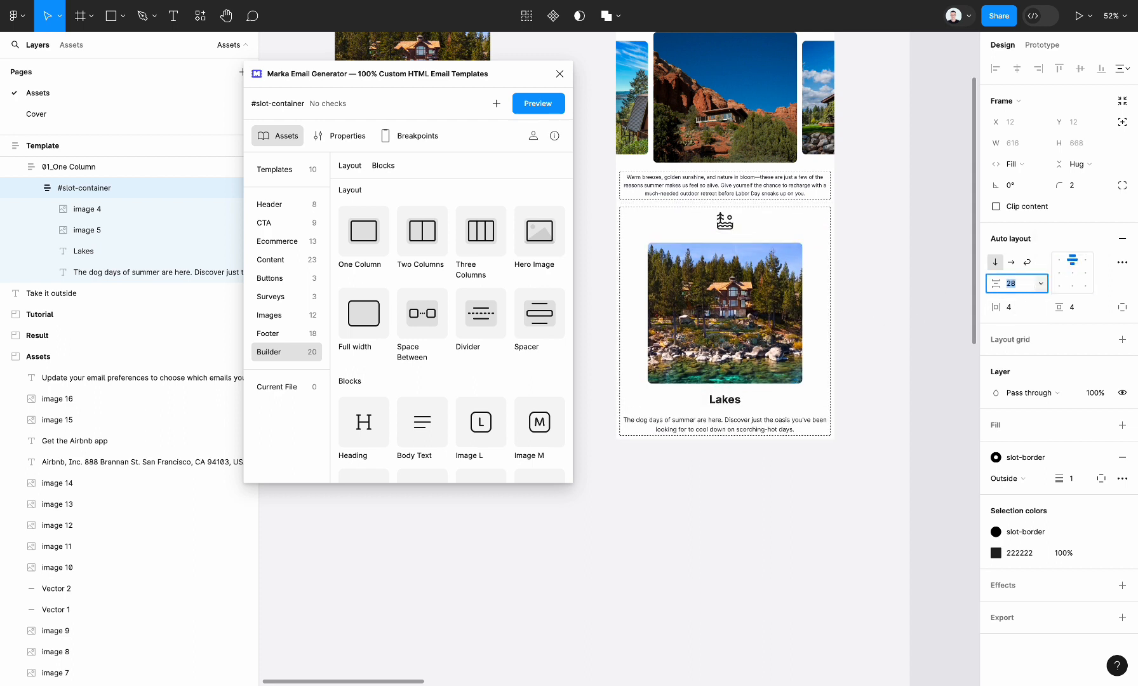
Compare the Lakes block with the original email in the Screenshot section and look for the Button block among the Builder assets.
left_click(760, 499)
scroll(783, 364, "down", 5)
scroll(788, 364, "right", 4)
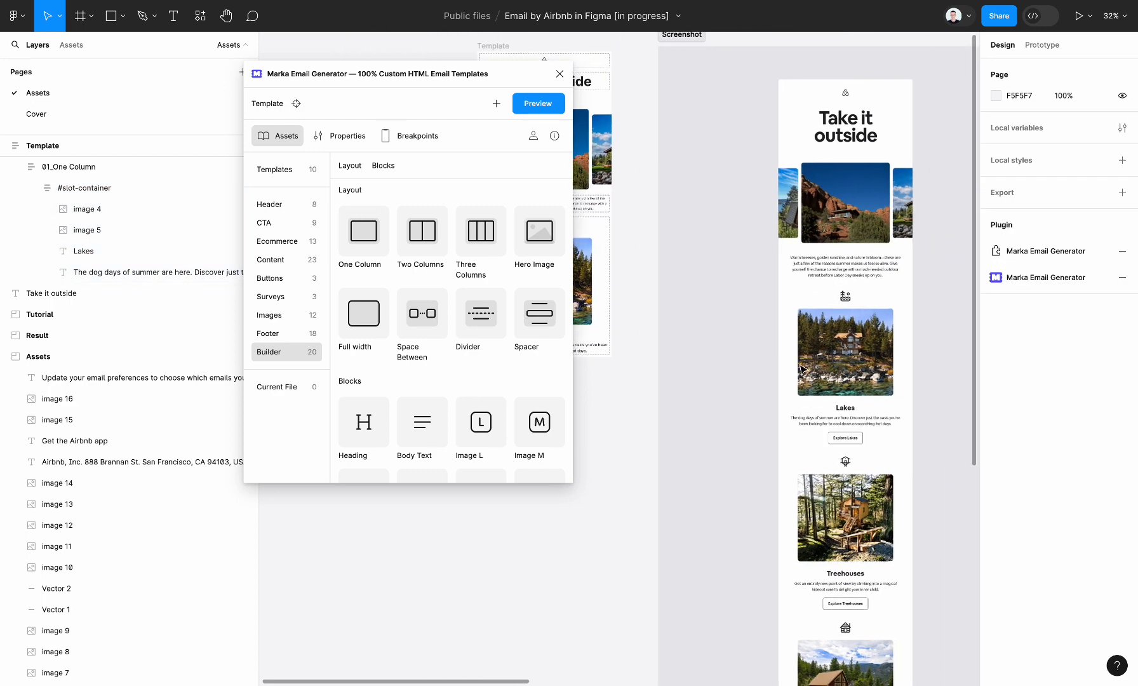
scroll(819, 421, "left", 4)
scroll(786, 286, "up", 5)
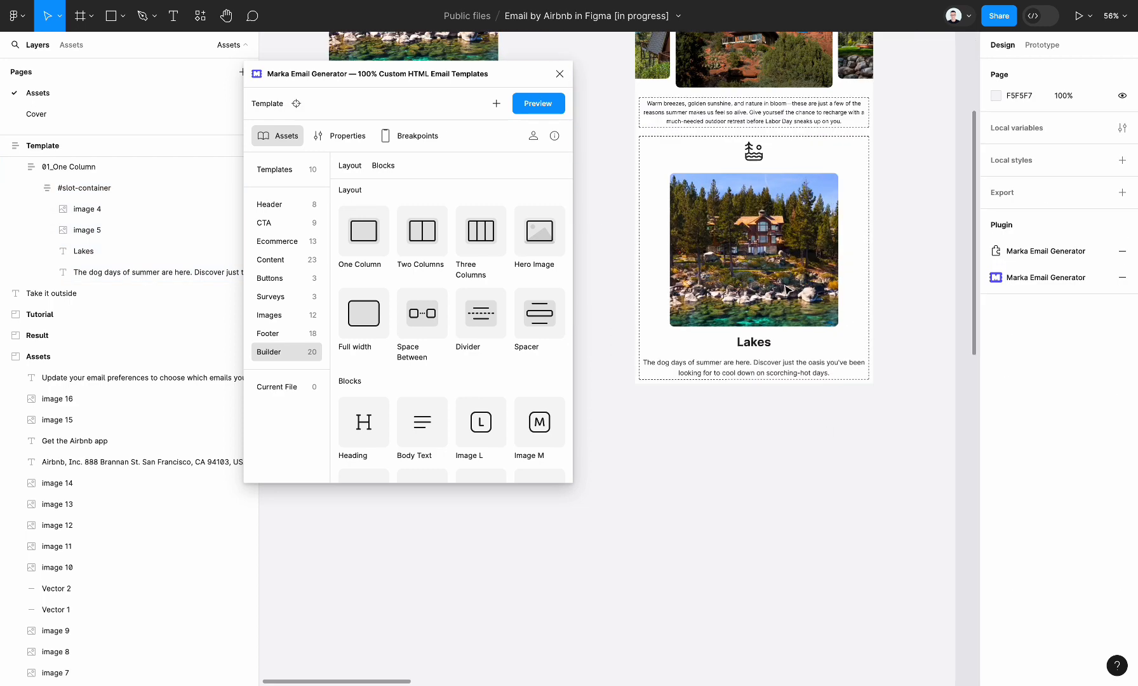
scroll(785, 287, "right", 1)
scroll(786, 286, "up", 1)
scroll(528, 350, "down", 3)
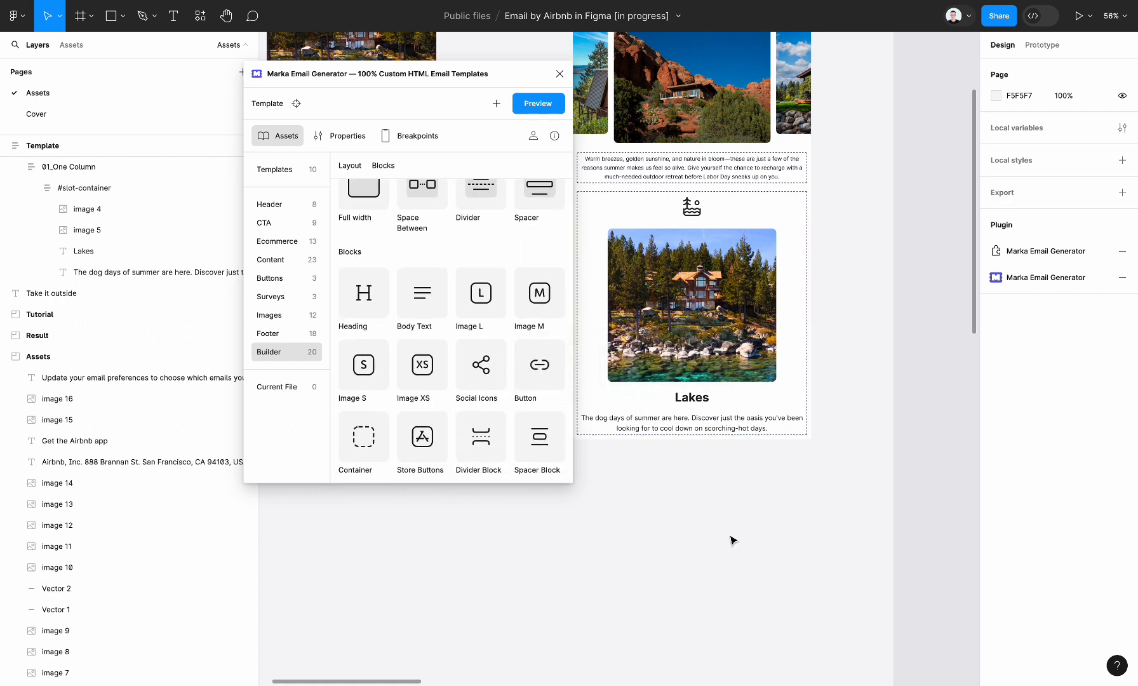
Review the template from the Lakes block up to its header and select the Template frame.
scroll(733, 539, "left", 1)
scroll(733, 539, "down", 1)
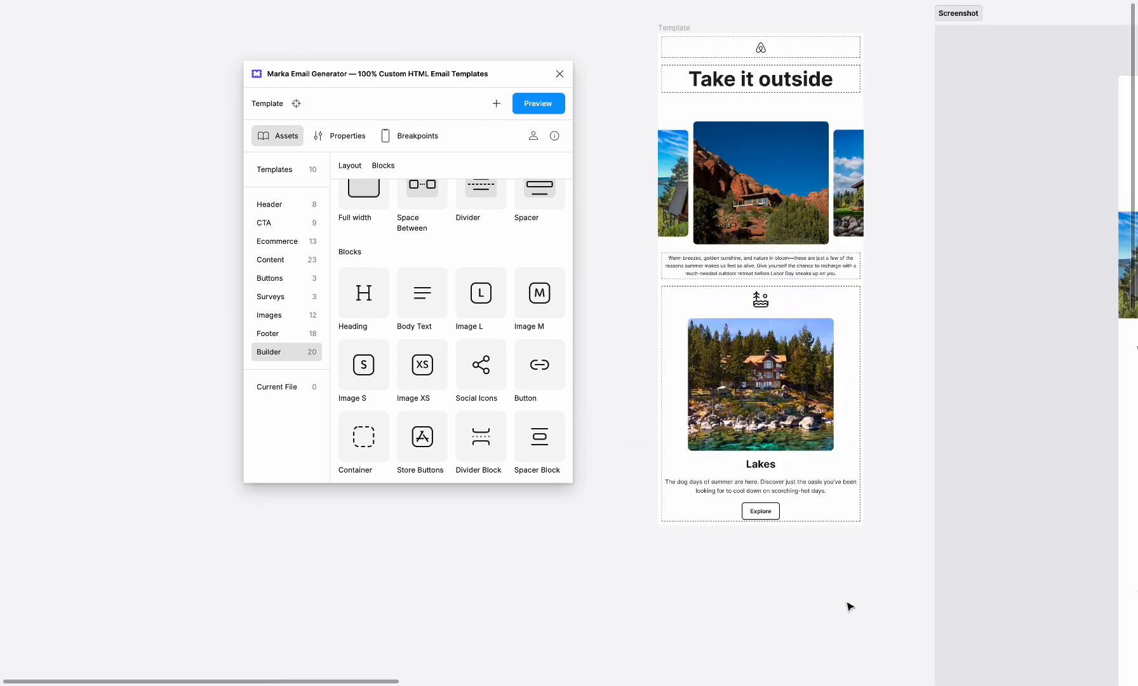
scroll(849, 607, "right", 1)
scroll(849, 607, "down", 1)
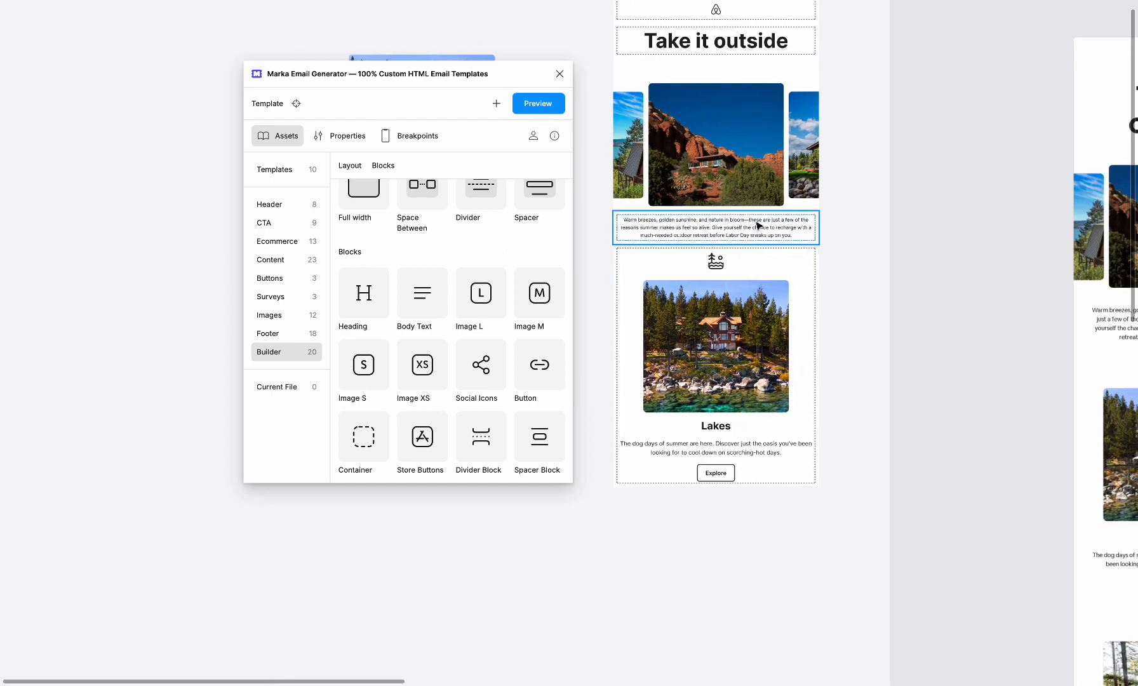
scroll(686, 146, "up", 3)
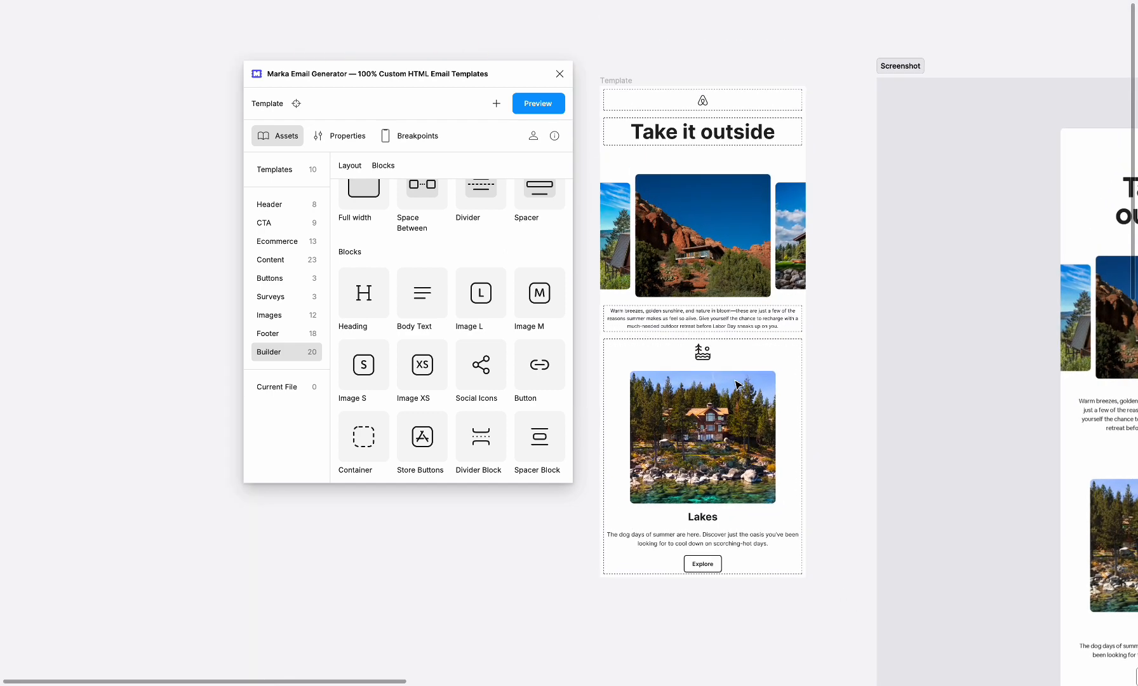
left_click(619, 79)
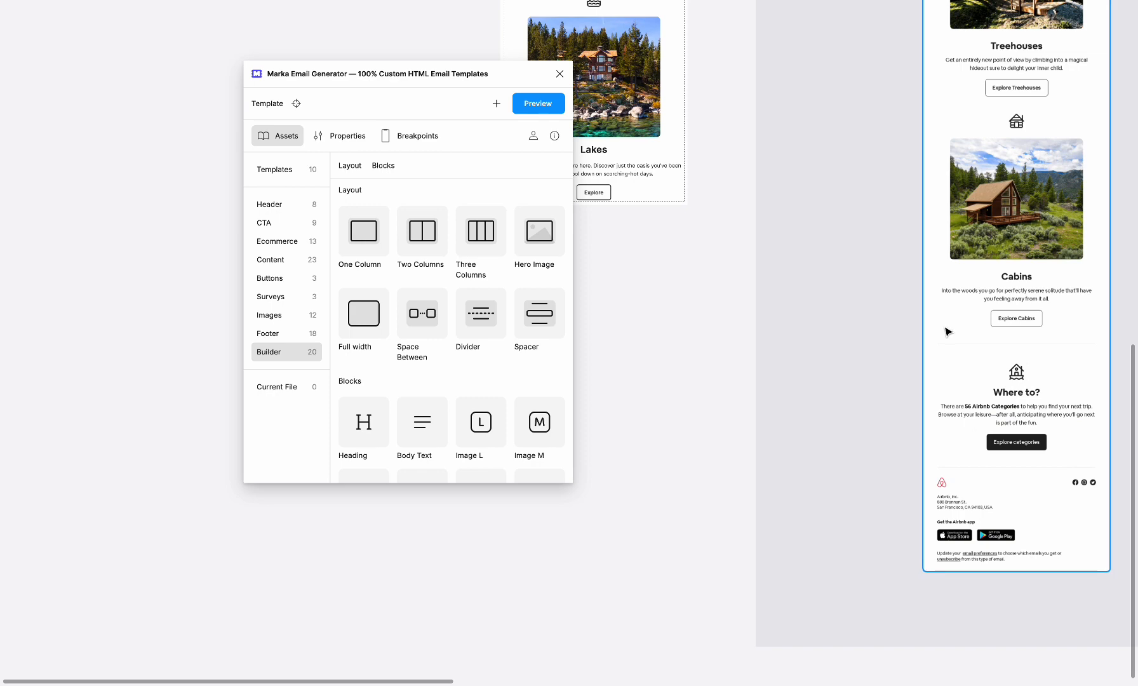
Examine the original email's Cabins, "Where to?" and footer sections, including dividers, social icons and store buttons, and return to the template.
scroll(925, 345, "right", 4)
scroll(925, 345, "up", 2)
scroll(745, 381, "up", 2)
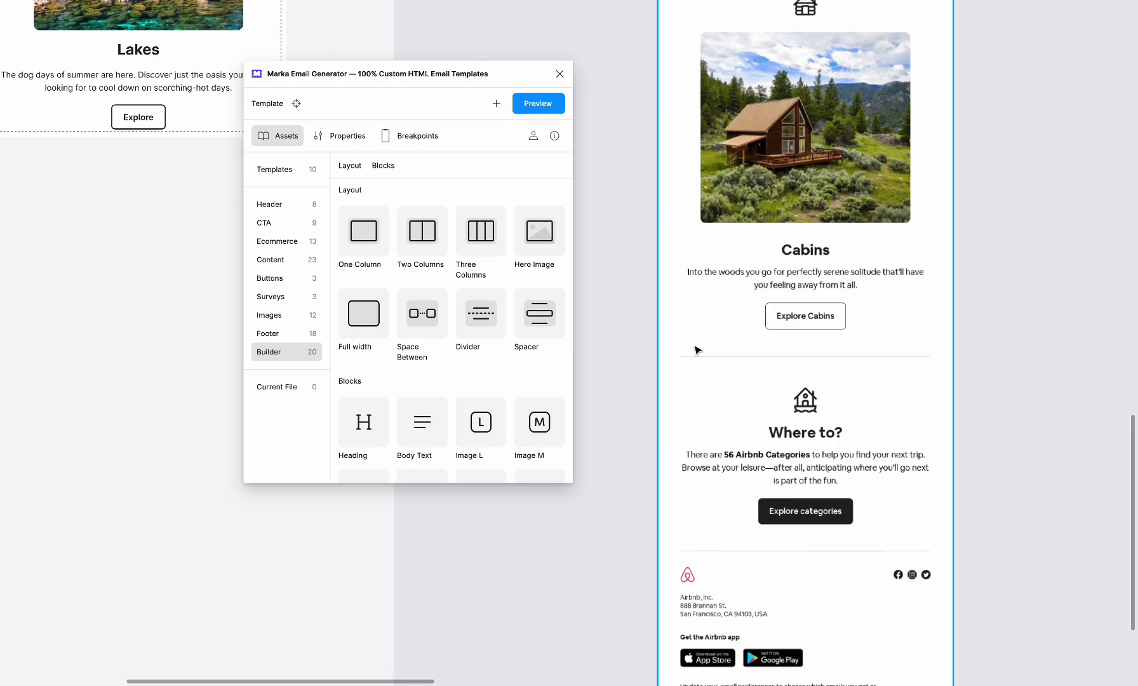
scroll(790, 448, "down", 3)
scroll(789, 449, "left", 1)
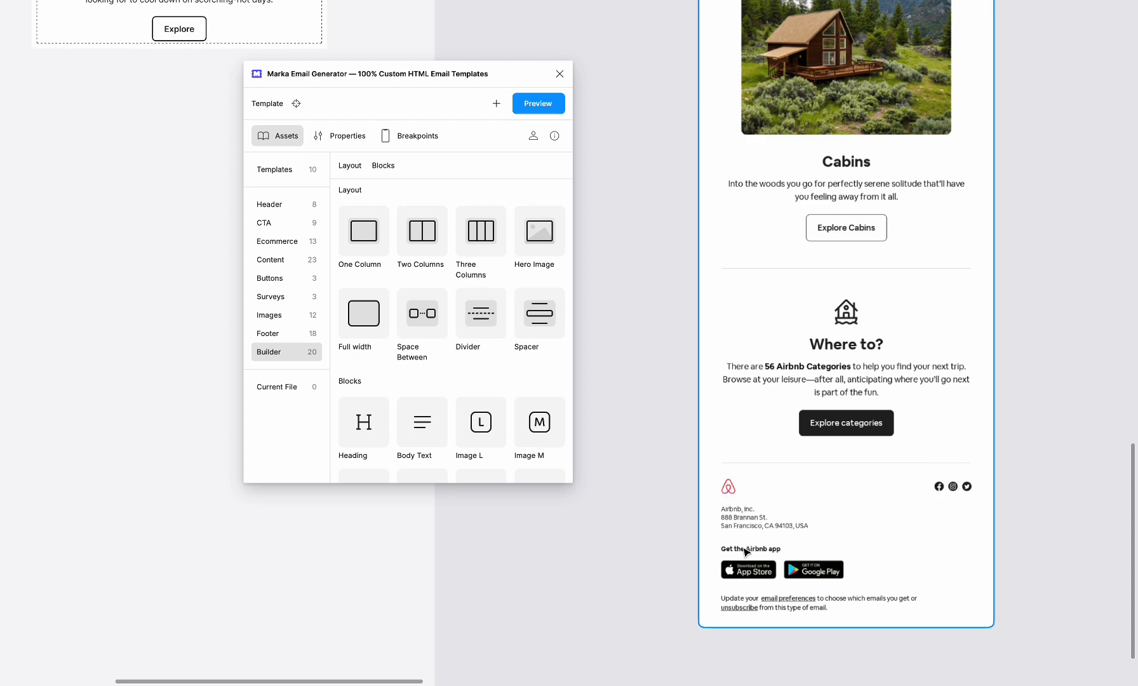
scroll(745, 552, "down", 3)
scroll(744, 552, "left", 5)
scroll(744, 551, "up", 4)
scroll(745, 551, "down", 7)
scroll(745, 551, "right", 4)
scroll(826, 375, "up", 2)
scroll(779, 393, "right", 1)
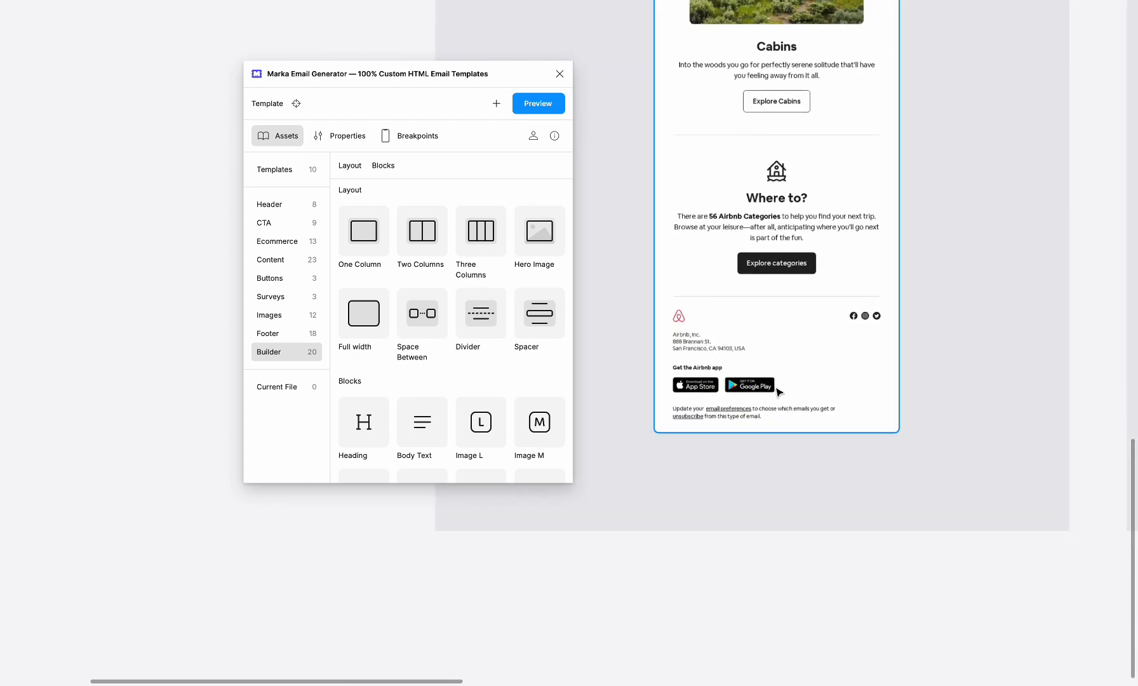
scroll(778, 388, "up", 3)
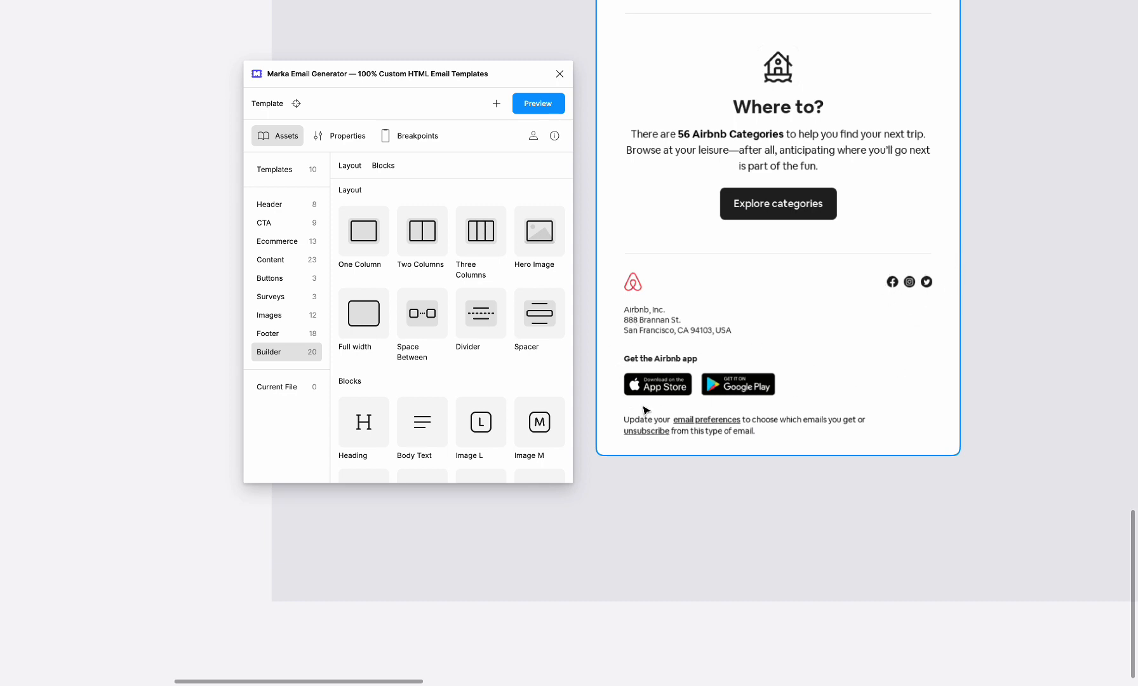
scroll(768, 451, "down", 10)
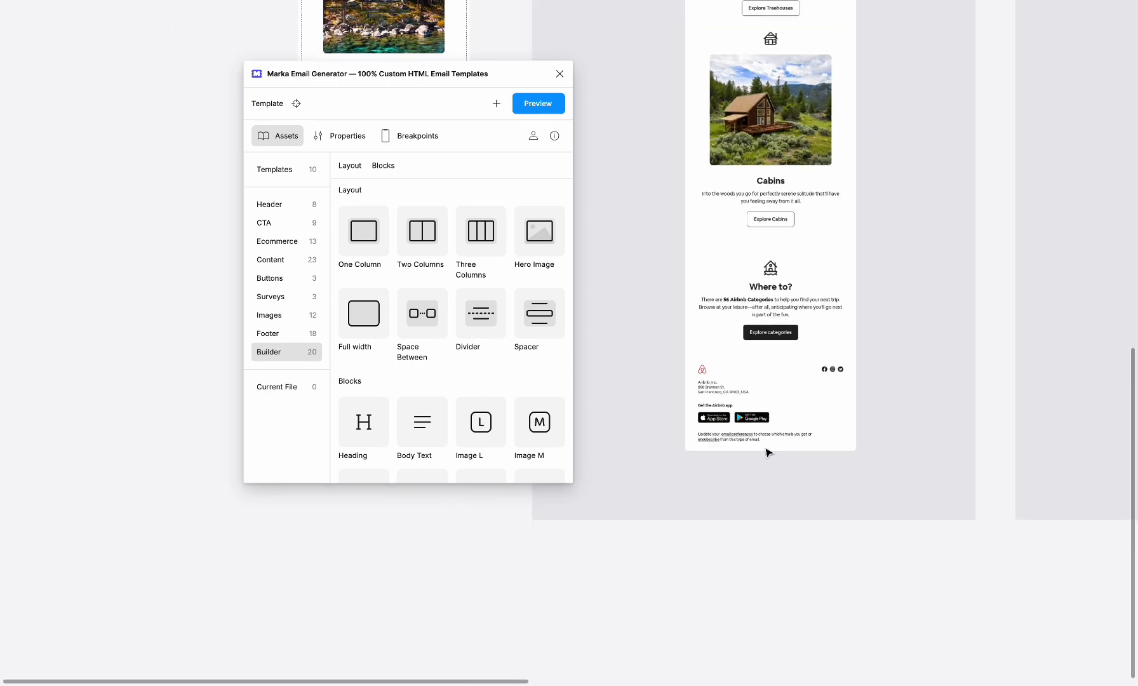
scroll(769, 453, "left", 2)
scroll(691, 292, "up", 5)
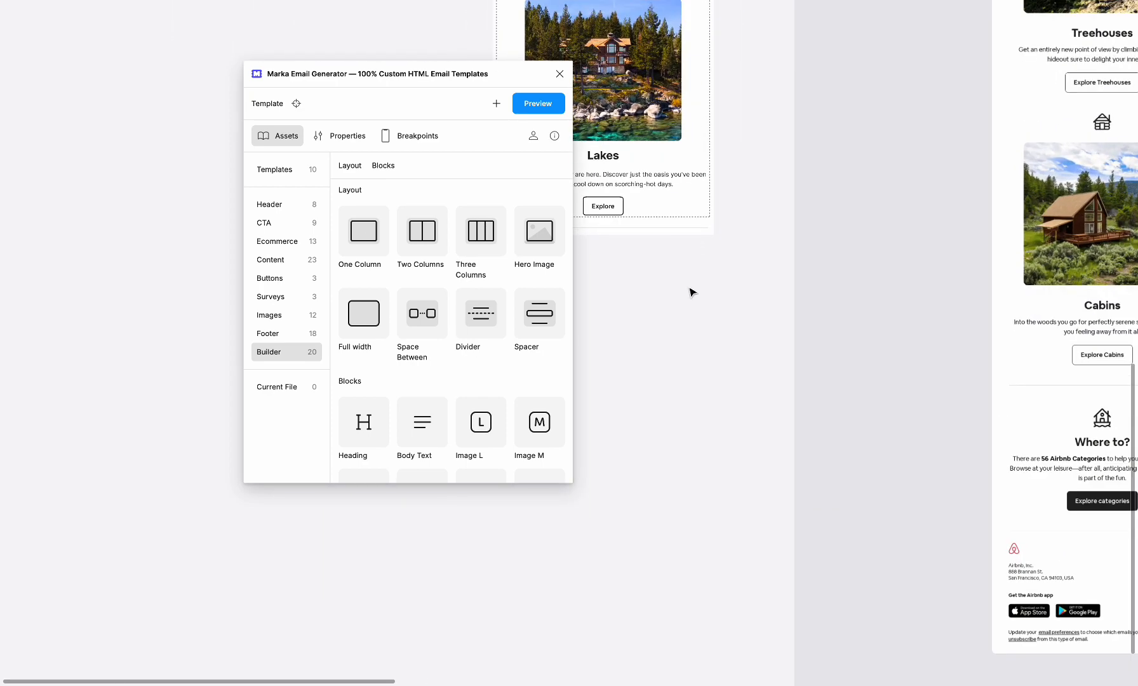
Add a Space Between layout to the template below the divider that follows the Lakes block.
scroll(691, 292, "left", 2)
scroll(691, 293, "up", 1)
scroll(711, 355, "right", 2)
scroll(712, 356, "down", 1)
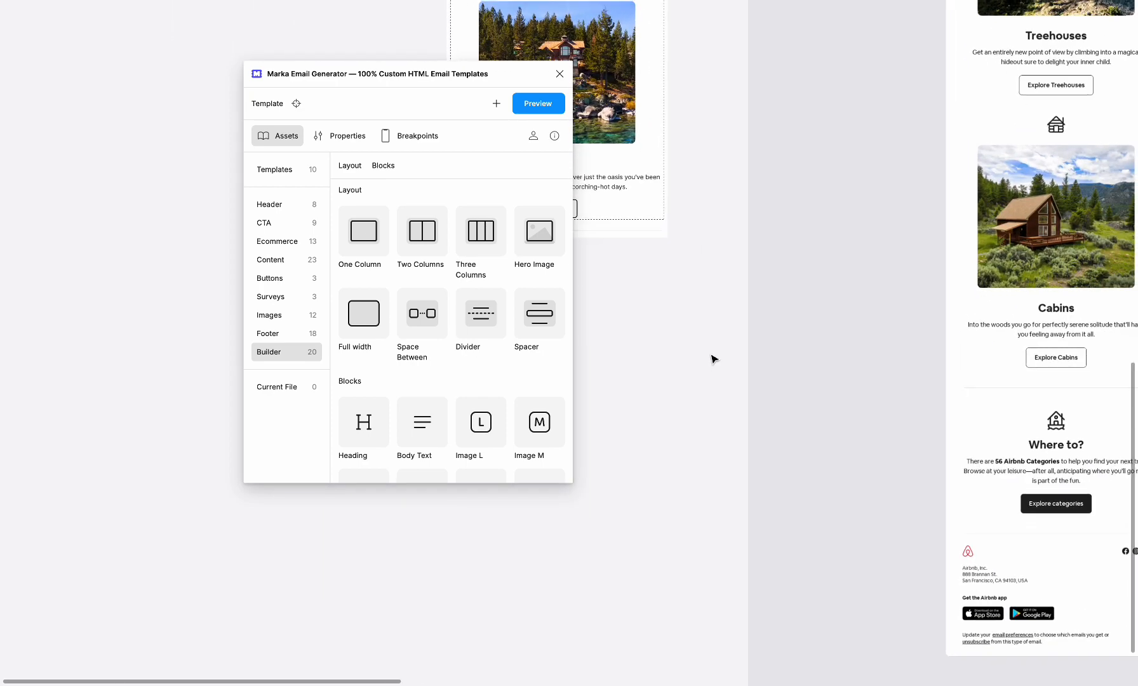
scroll(712, 356, "up", 1)
scroll(712, 356, "left", 1)
left_click_drag(430, 325, 387, 315)
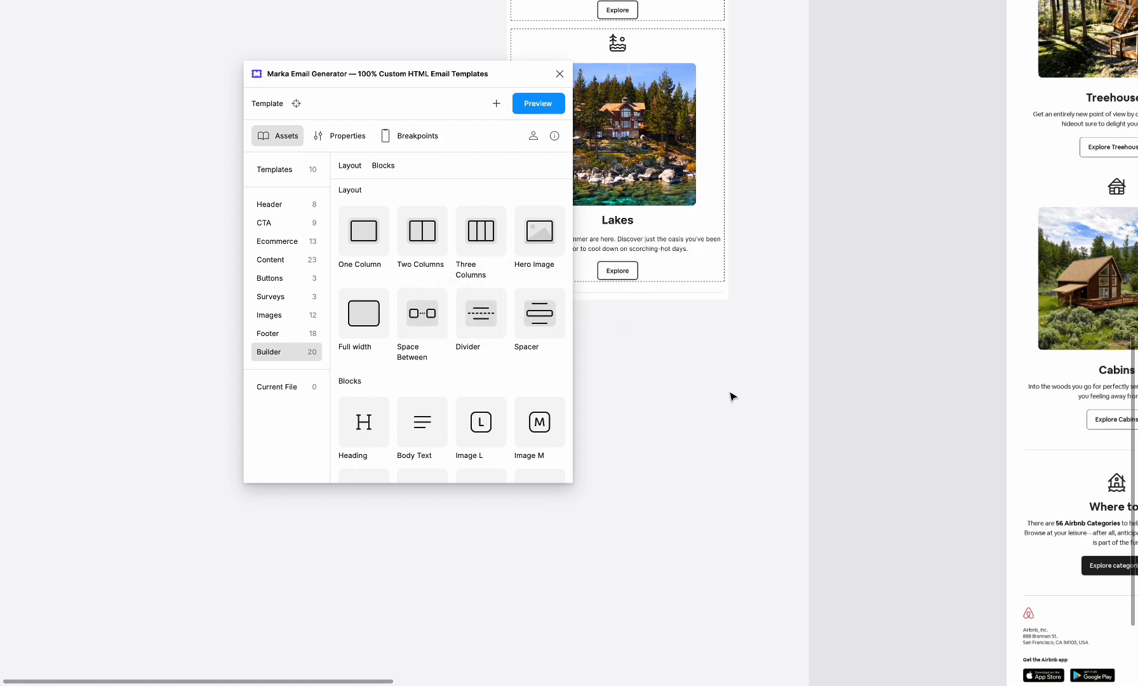
Check the original email's footer and add two One Column layouts below the Space Between block.
scroll(734, 397, "left", 1)
scroll(734, 397, "down", 1)
scroll(733, 397, "right", 4)
scroll(734, 397, "down", 1)
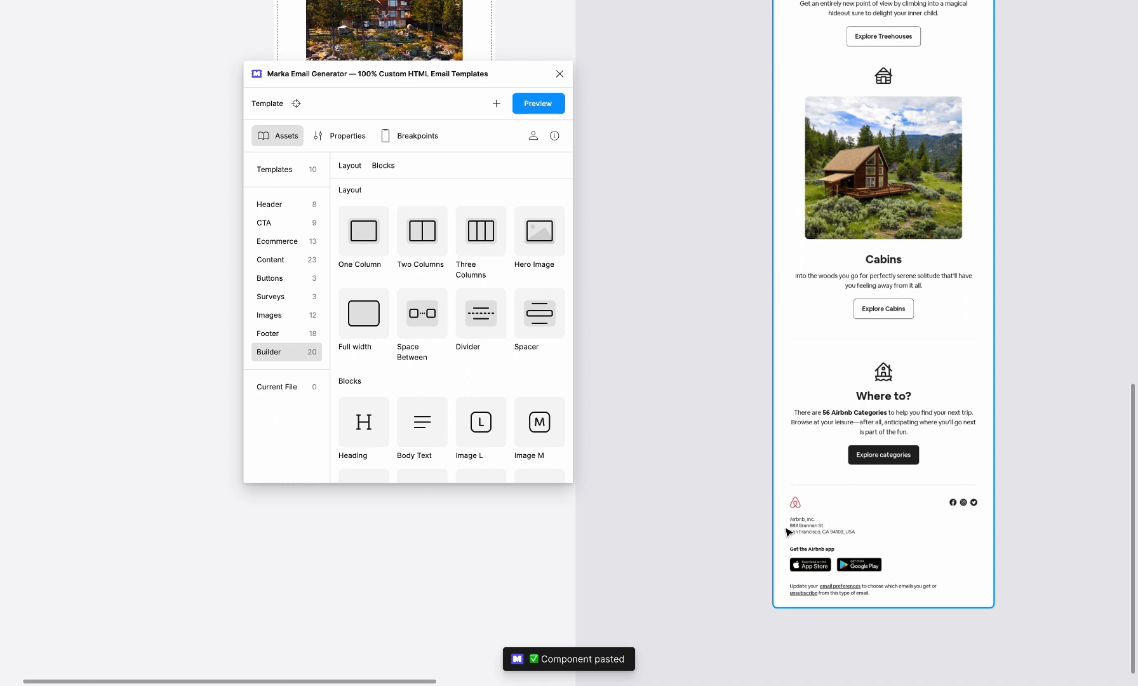
scroll(752, 378, "left", 5)
scroll(491, 281, "up", 1)
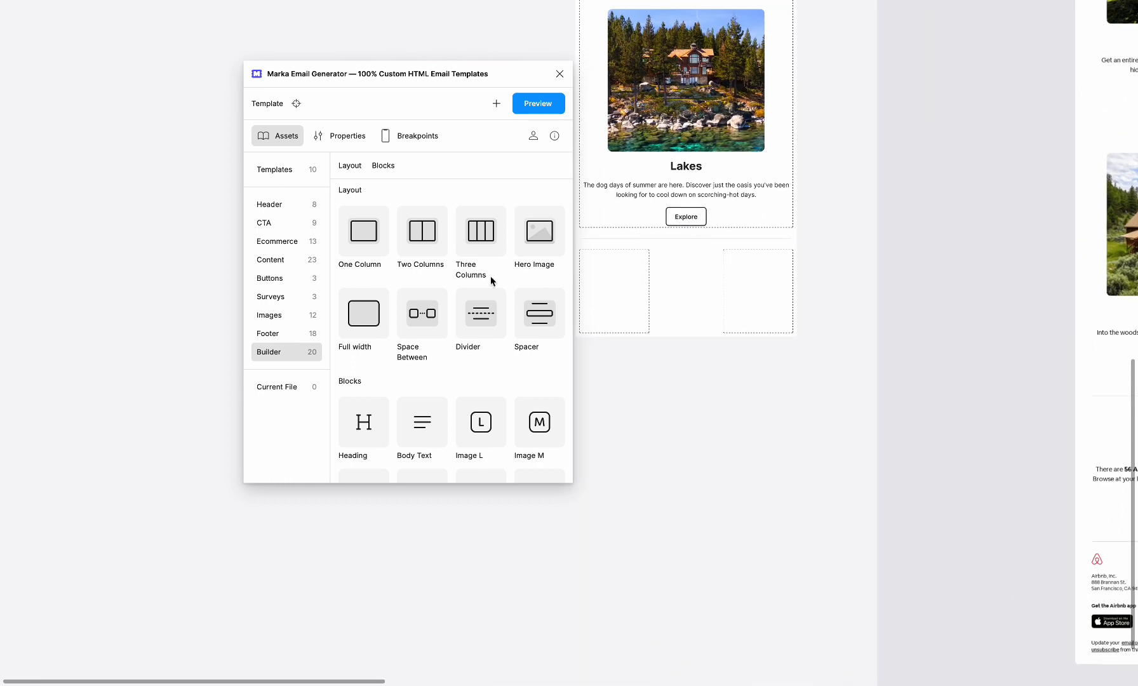
left_click_drag(372, 240, 691, 307)
left_click_drag(381, 254, 745, 317)
Copy the Airbnb logo and address text from the loose footer elements into the left slot of the Space Between block.
scroll(745, 317, "right", 7)
scroll(744, 318, "down", 2)
scroll(742, 498, "up", 5)
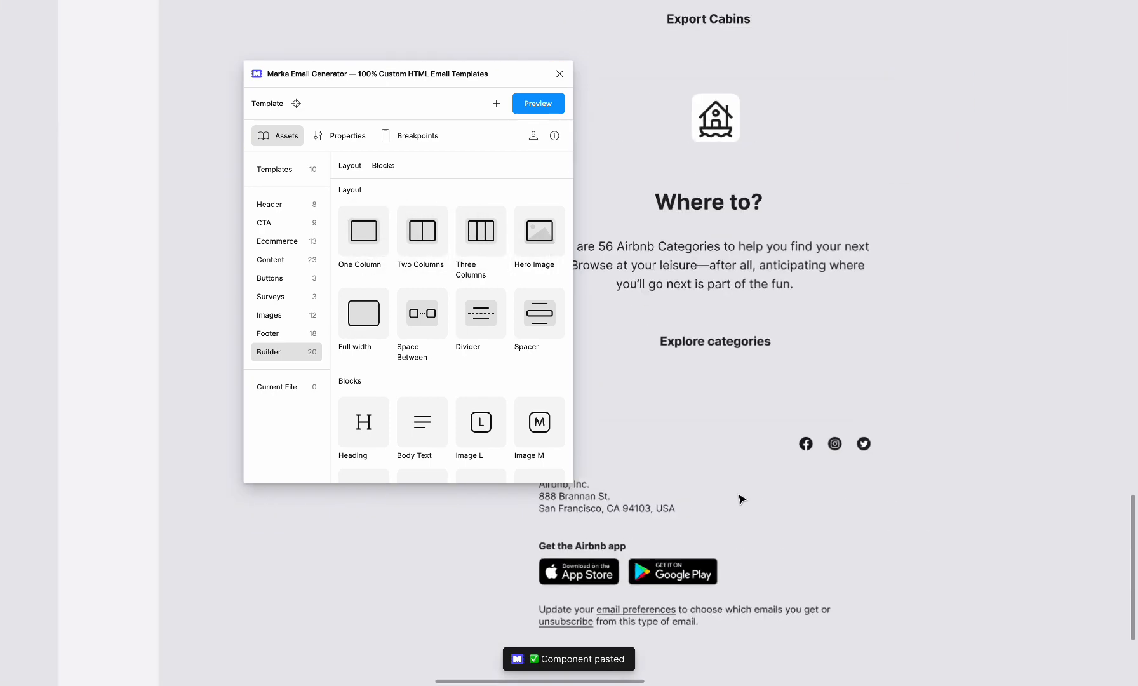
left_click_drag(692, 436, 706, 415)
scroll(707, 416, "down", 5)
scroll(711, 419, "left", 9)
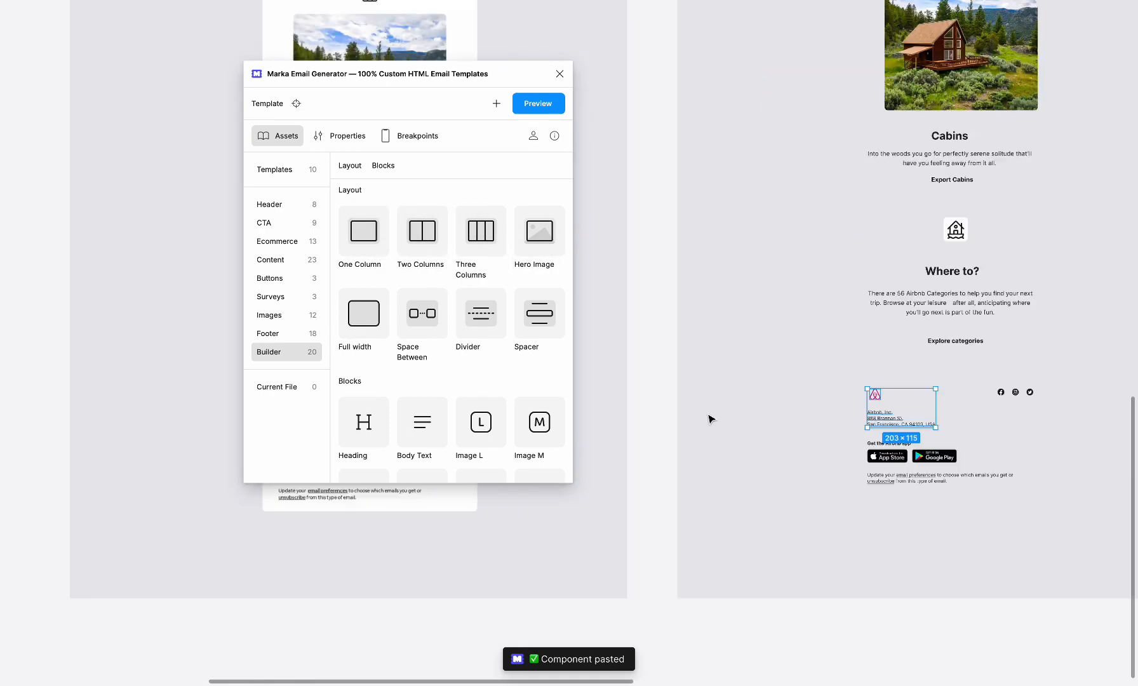
left_click(808, 170)
double_click(807, 169)
key("ctrl+v")
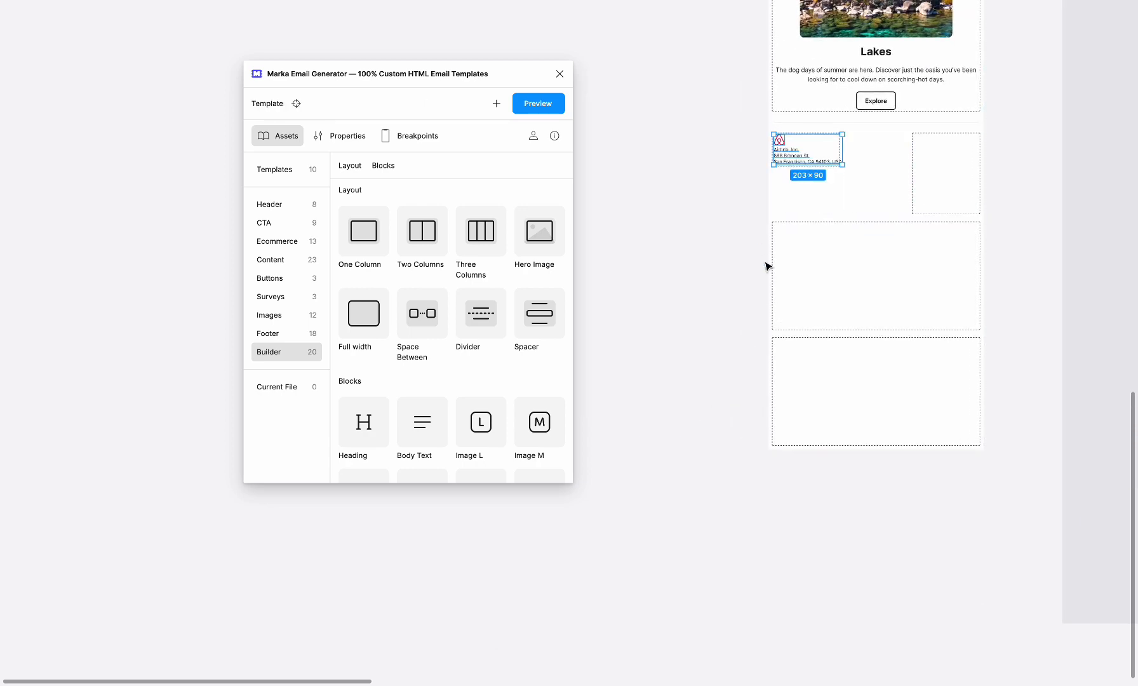
Copy the Facebook, Instagram and Twitter icons from the loose footer elements into the right slot of the Space Between block.
scroll(953, 384, "right", 12)
scroll(877, 388, "up", 5)
left_click(795, 399)
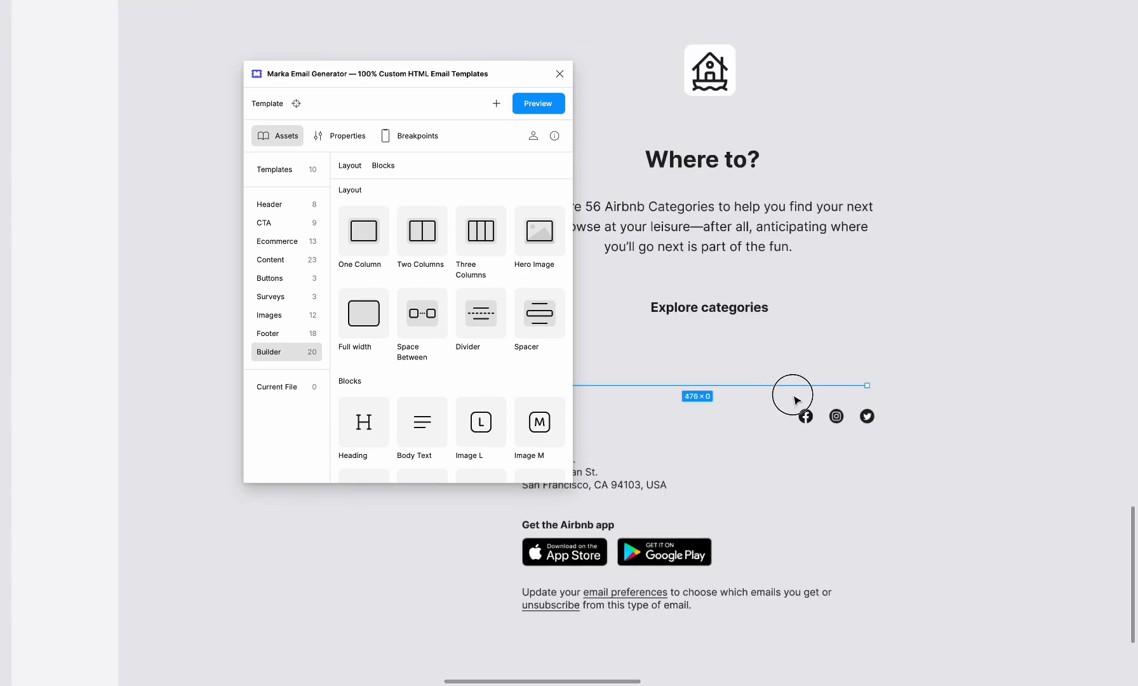
left_click_drag(787, 446, 870, 418)
scroll(880, 415, "down", 5)
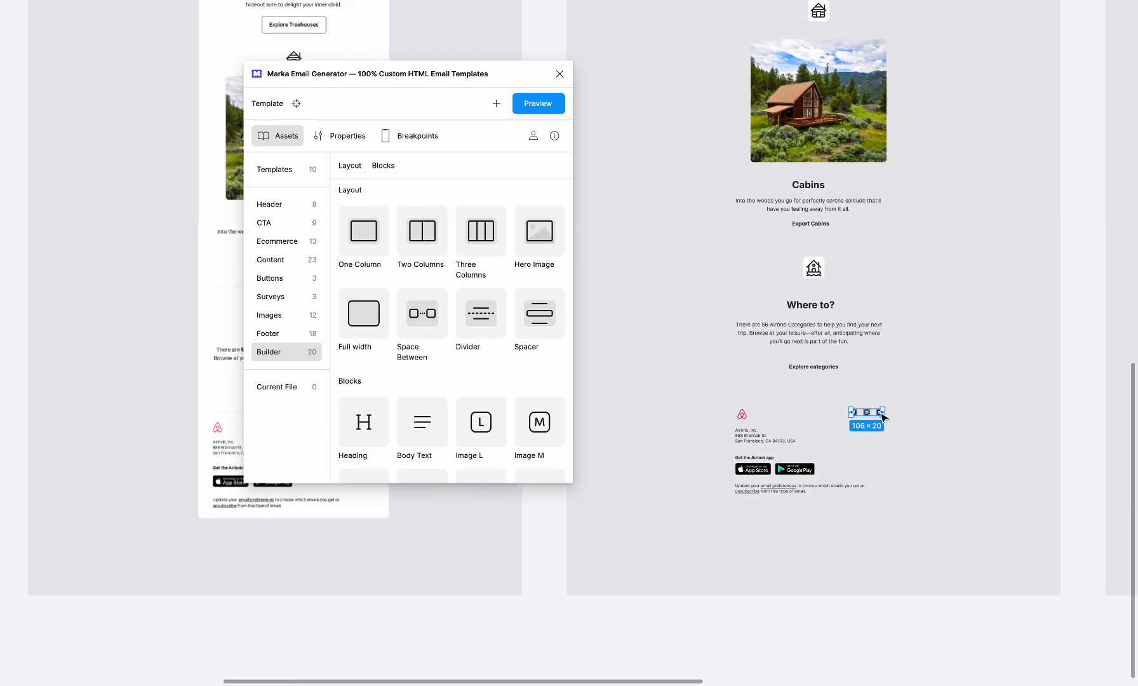
scroll(882, 415, "left", 10)
scroll(884, 418, "left", 3)
left_click(643, 236)
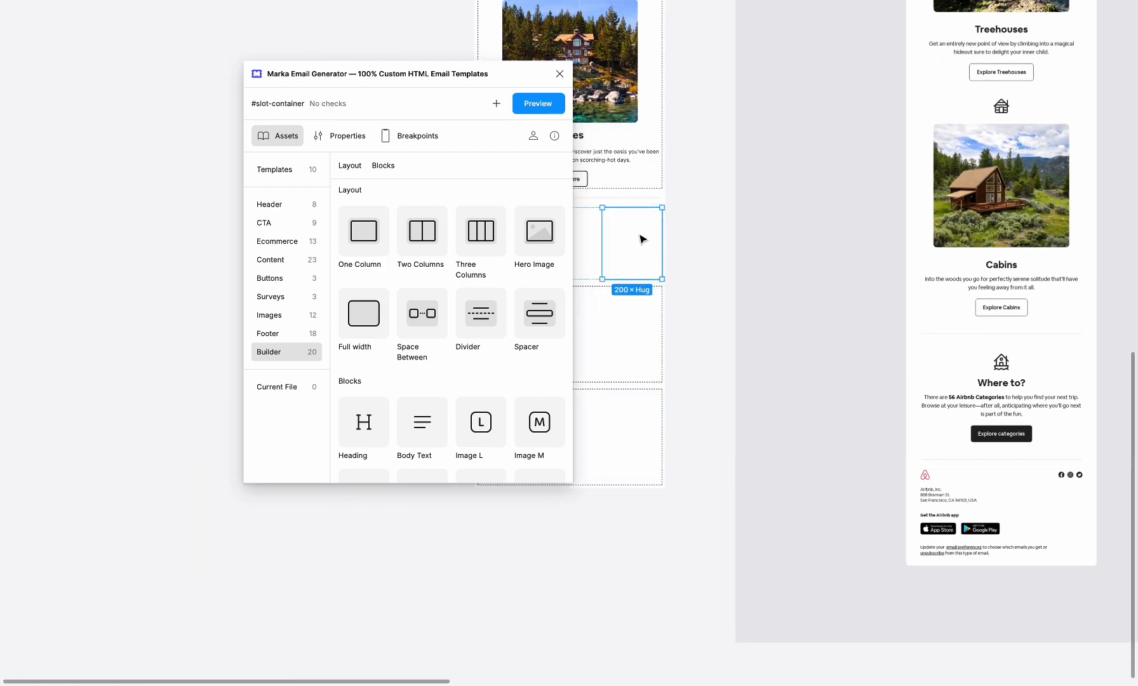
key("ctrl+v")
Change the social icons' slot container to a horizontal layout and set its item gap to 8.
scroll(622, 256, "up", 5)
scroll(609, 264, "up", 2)
scroll(622, 265, "left", 2)
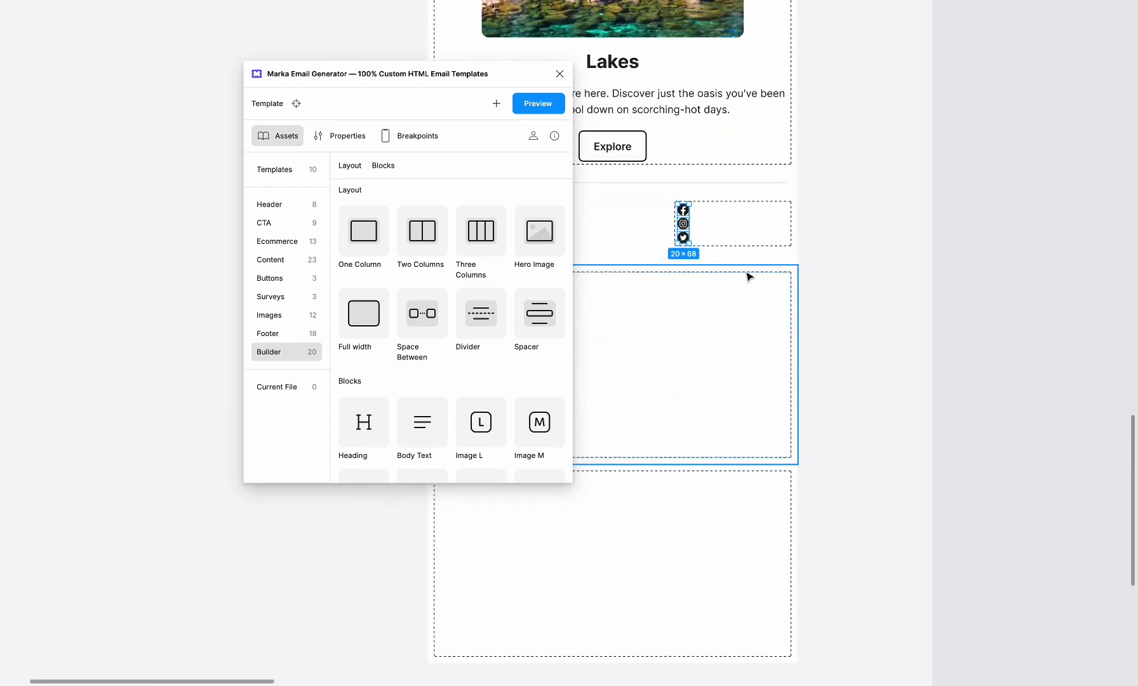
scroll(783, 277, "down", 4)
scroll(782, 275, "up", 4)
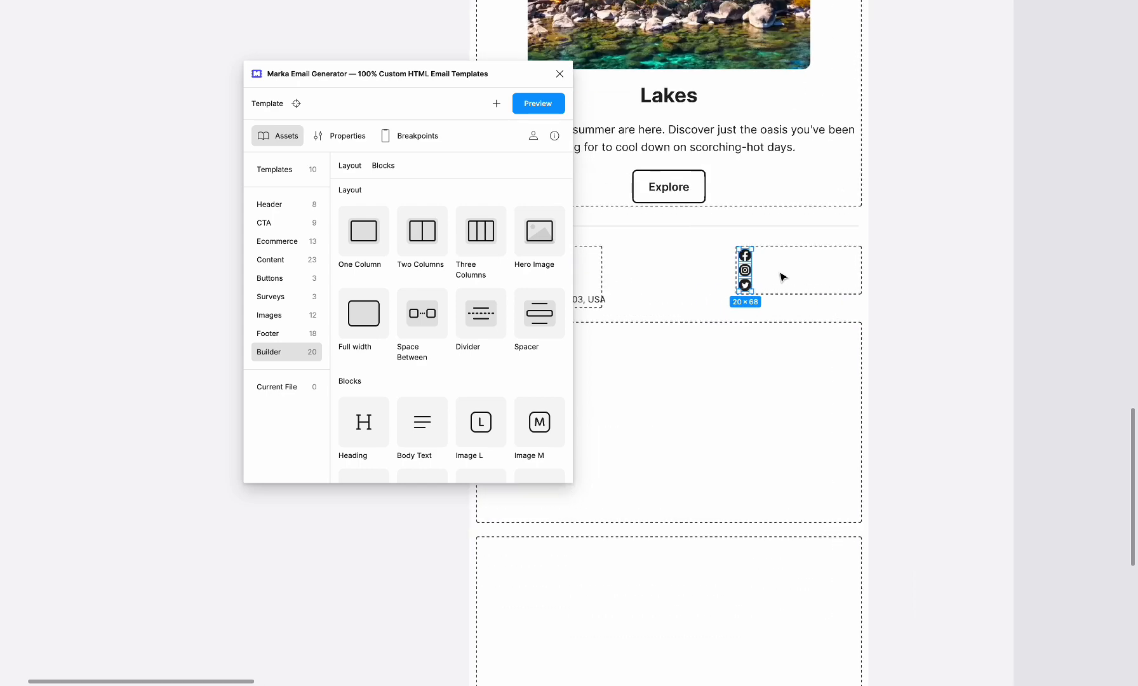
scroll(698, 277, "left", 2)
scroll(616, 277, "left", 3)
scroll(701, 296, "right", 2)
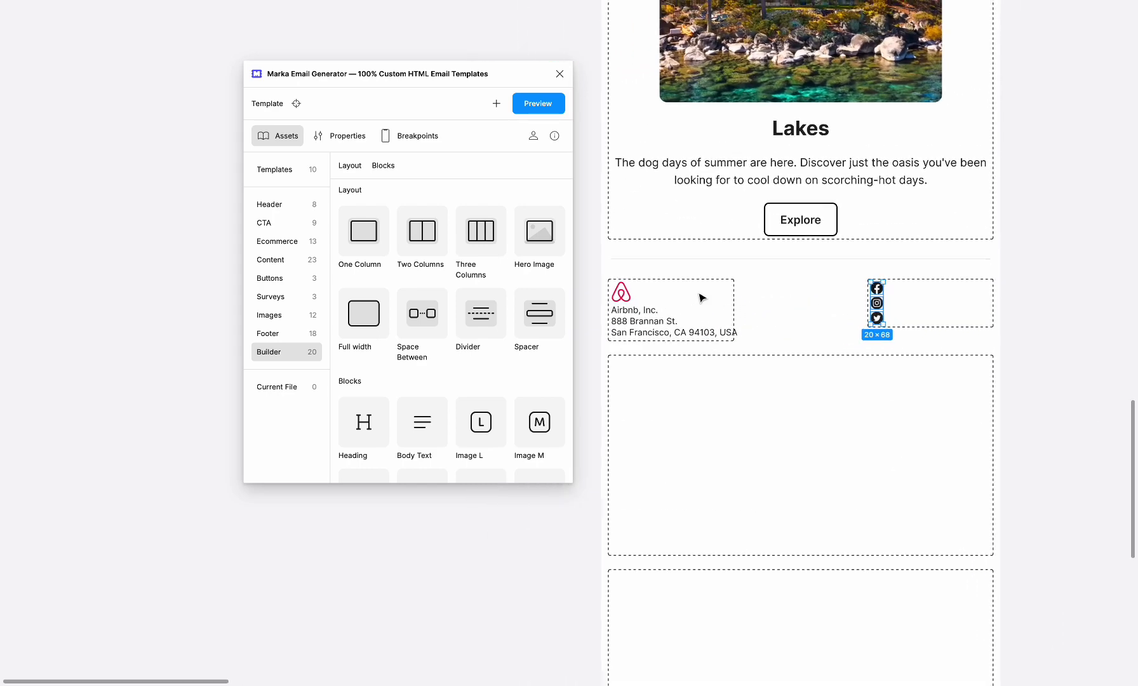
scroll(826, 312, "up", 1)
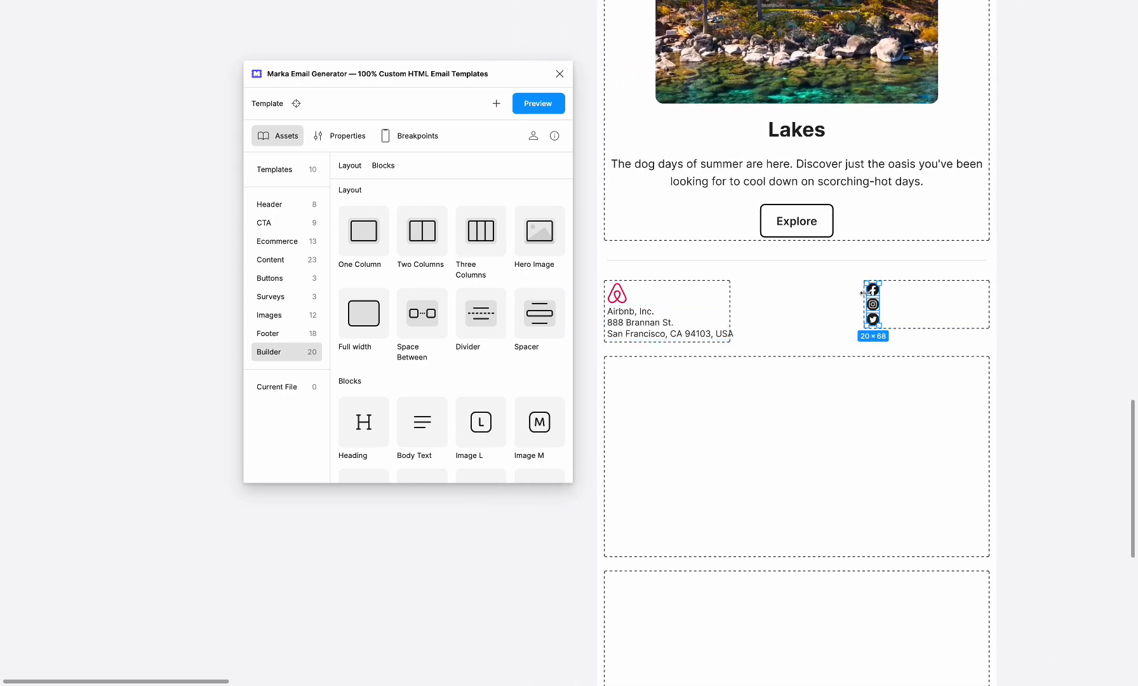
left_click(912, 314)
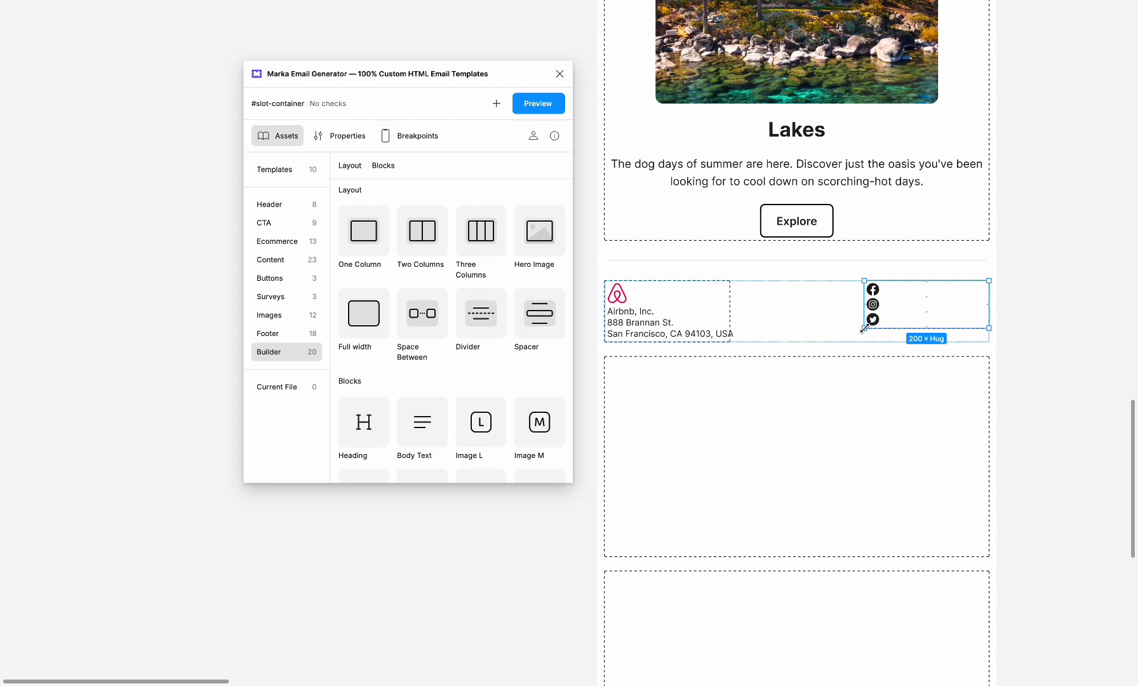
key("ctrl+backslash")
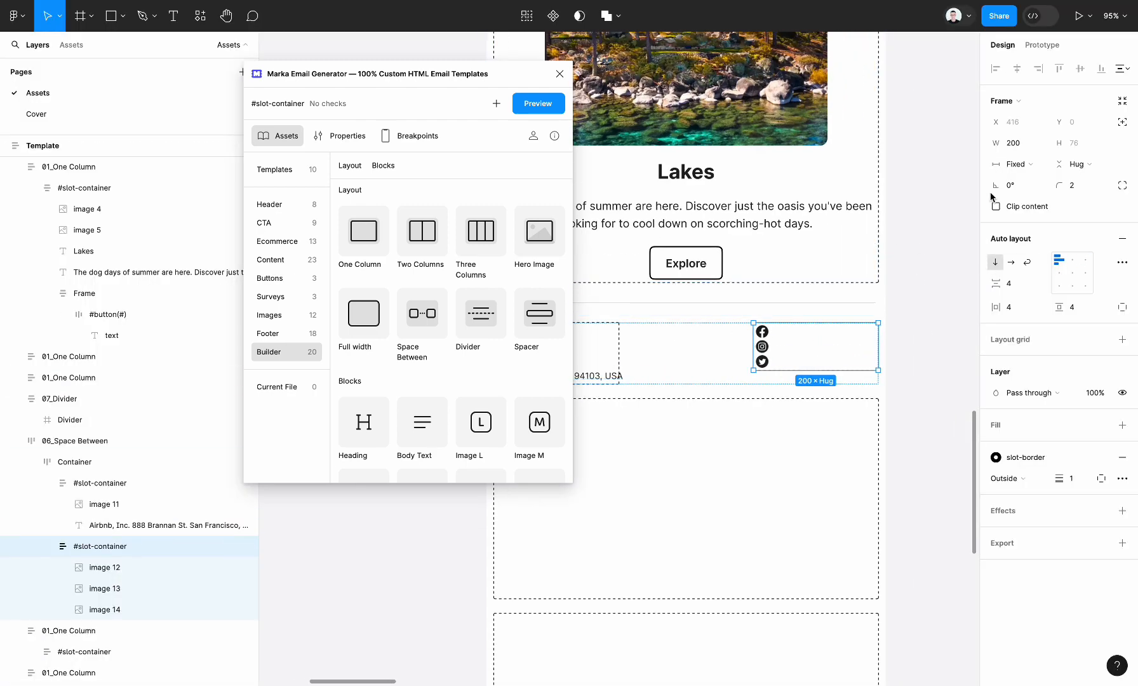
left_click(1012, 263)
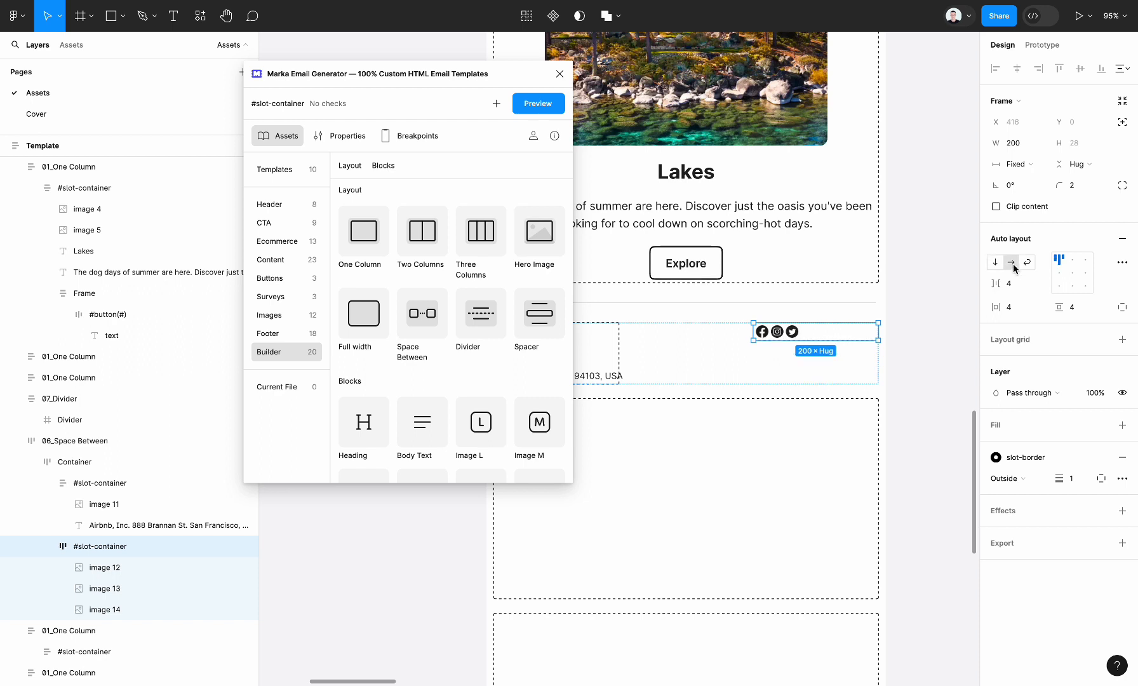
left_click(1011, 283)
type("8")
key("Return")
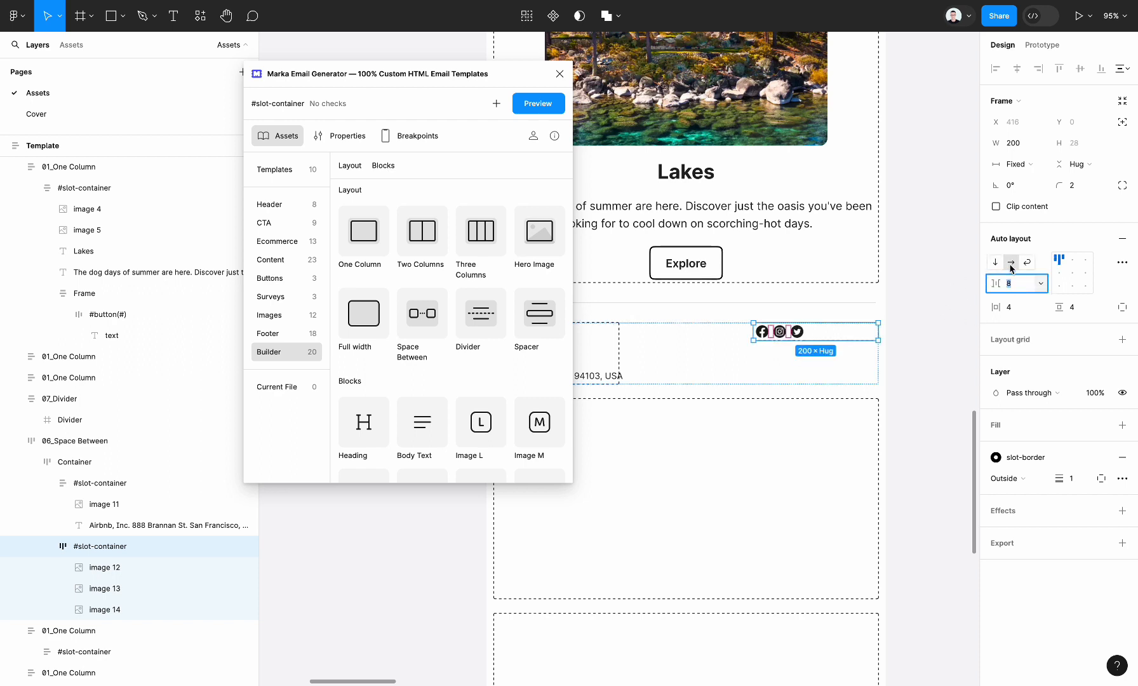
left_click(900, 362)
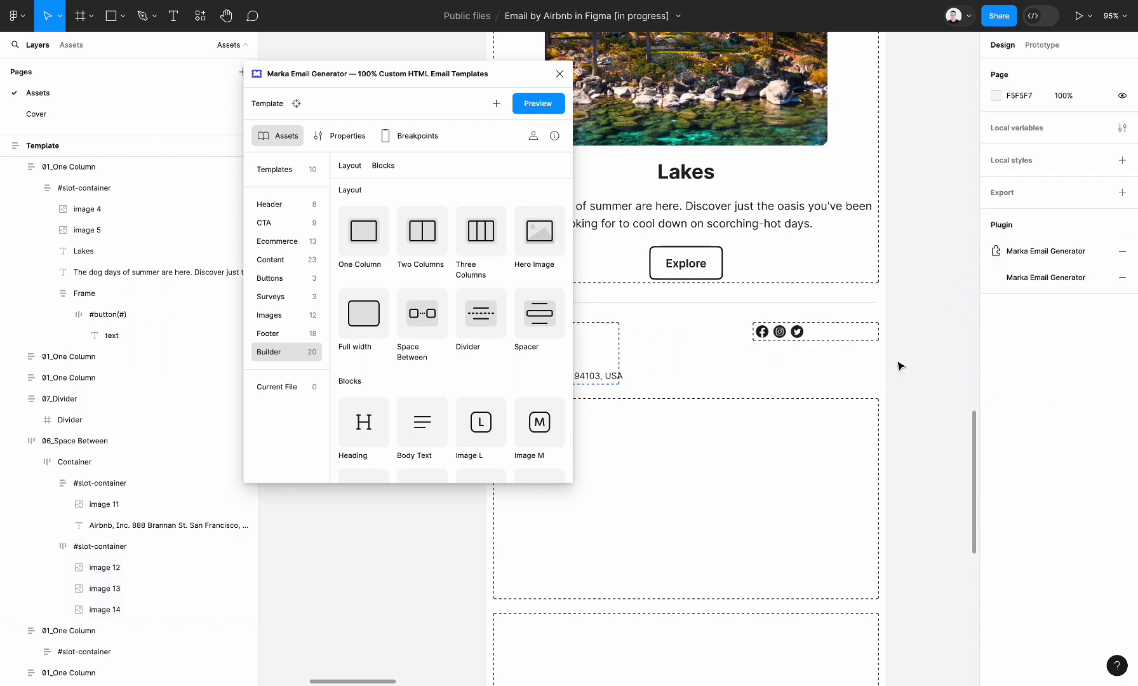
Align the social icons' slot container to top right, matching the original email's footer.
left_click(802, 333)
double_click(803, 334)
key("shift+Return")
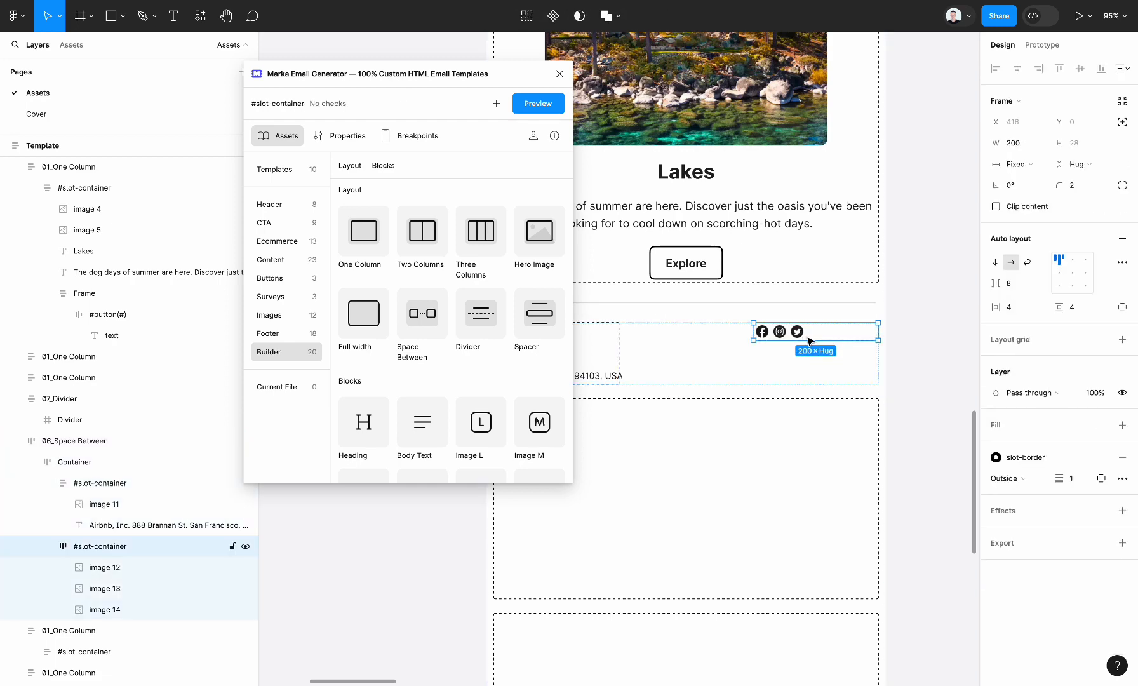
scroll(809, 338, "down", 5)
scroll(809, 338, "right", 7)
scroll(808, 338, "down", 3)
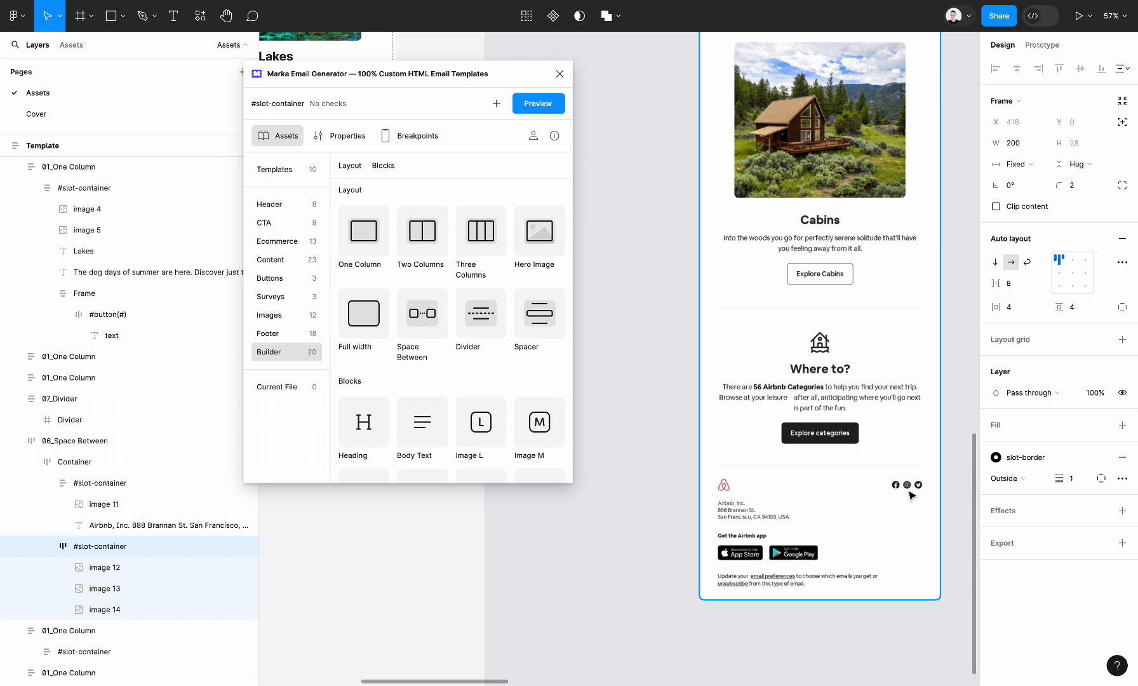
scroll(732, 301, "left", 5)
scroll(733, 302, "up", 2)
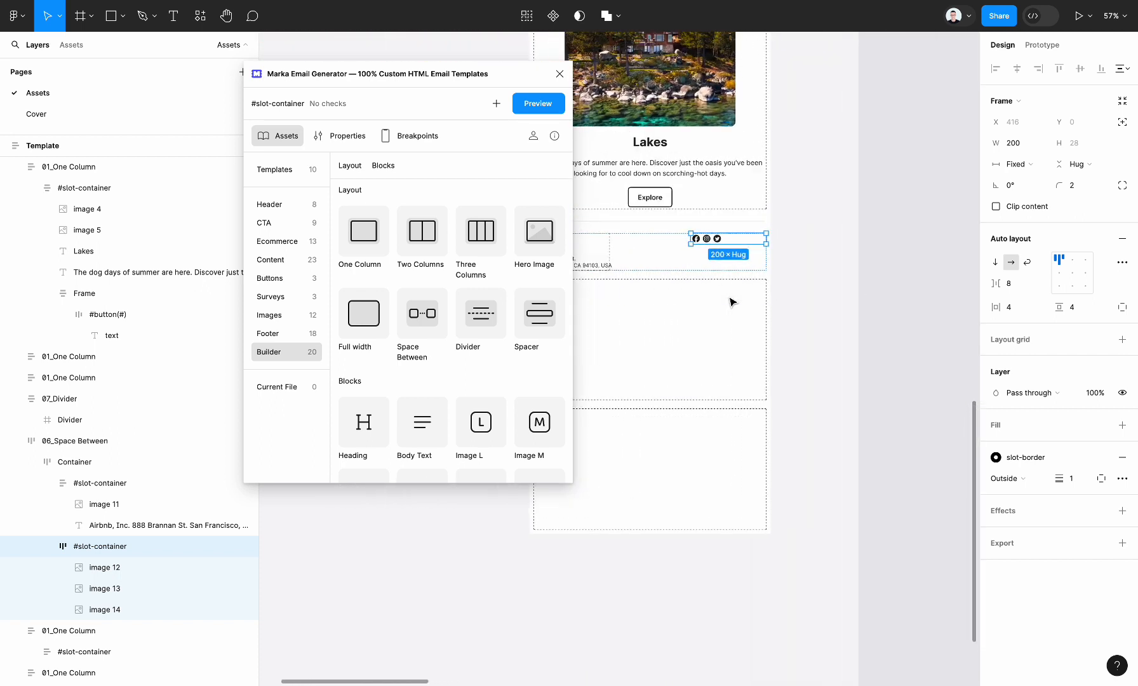
left_click(1086, 258)
left_click(821, 313)
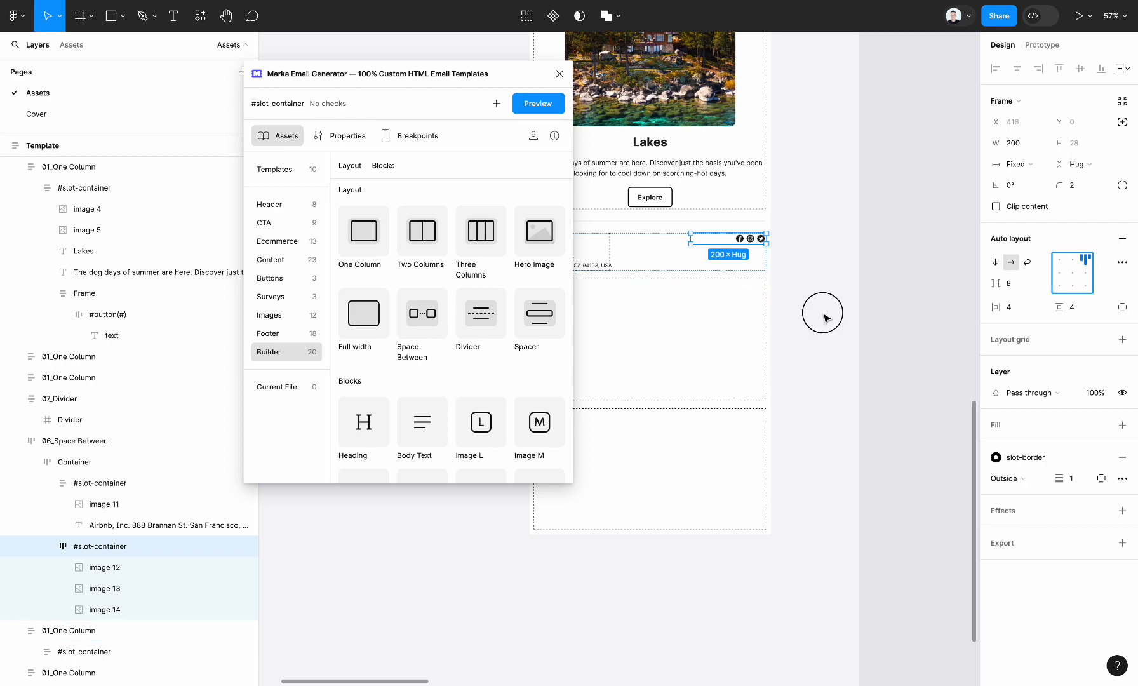
Set the footer address text's horizontal sizing to fill its container.
scroll(825, 318, "down", 3)
scroll(637, 254, "up", 5)
left_click(159, 525)
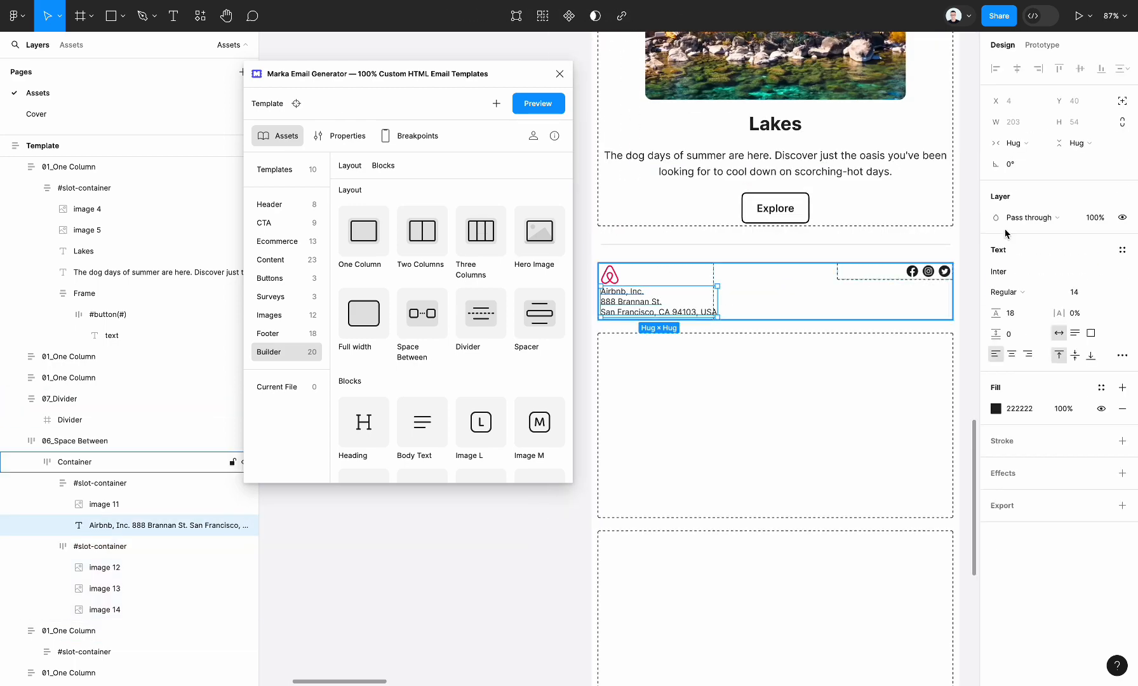
left_click(1040, 143)
left_click(1042, 159)
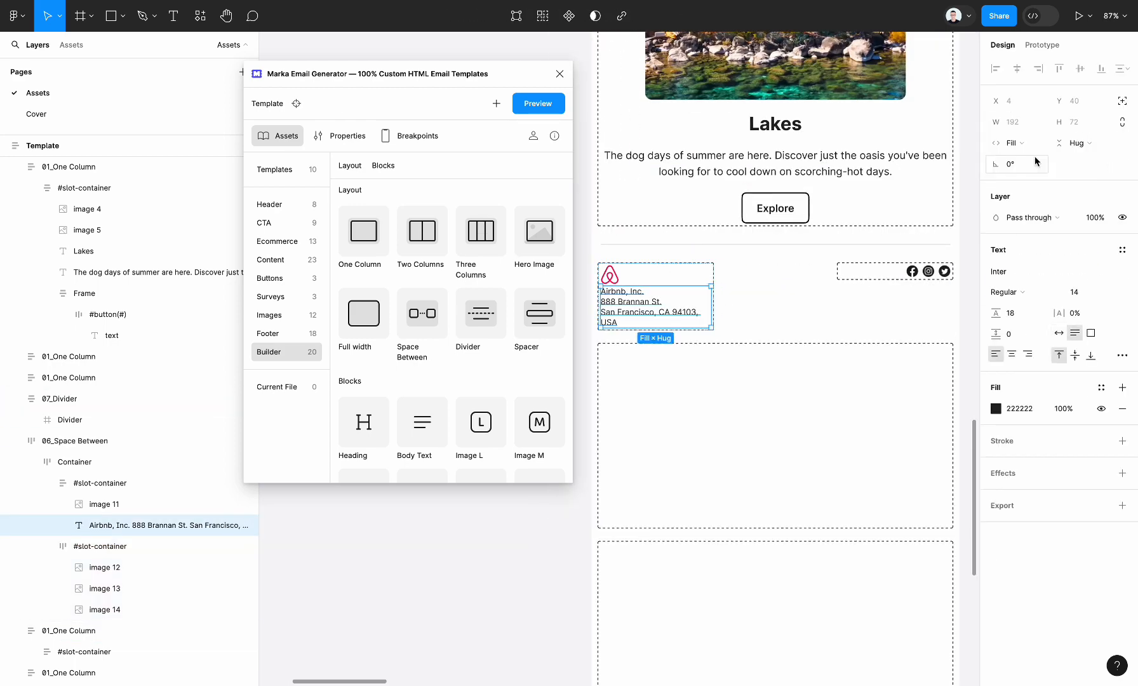
Increase the vertical item gap between the Airbnb logo and the address text in their slot container.
left_click(613, 278)
key("shift+Return")
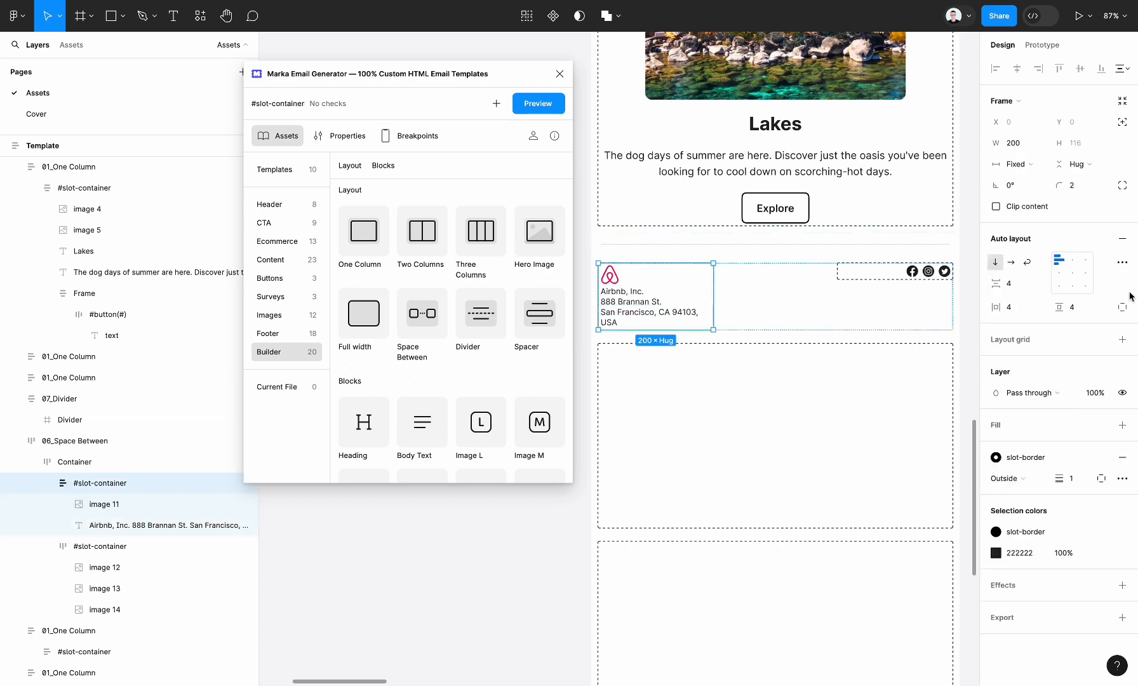
key("Up")
key("Up")
key("Up")
key("Up")
key("Up")
key("Up")
key("Up")
key("Up")
key("Up")
key("Up")
key("Up")
key("Up")
key("Up")
key("Up")
key("Up")
key("Up")
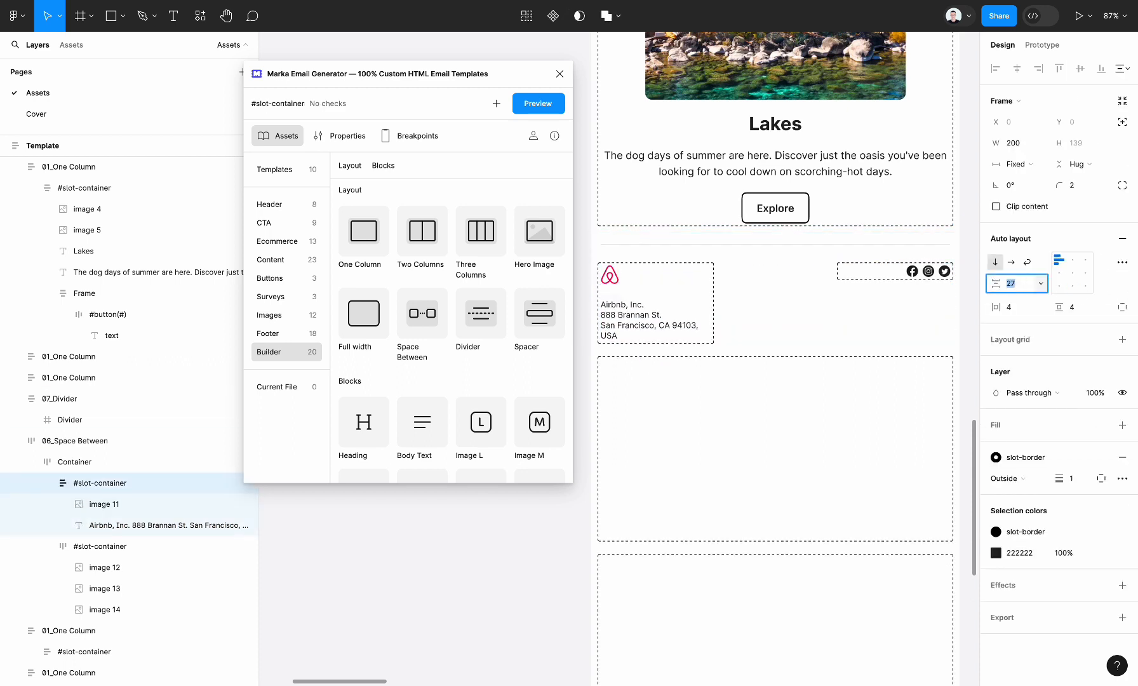
scroll(848, 428, "down", 3)
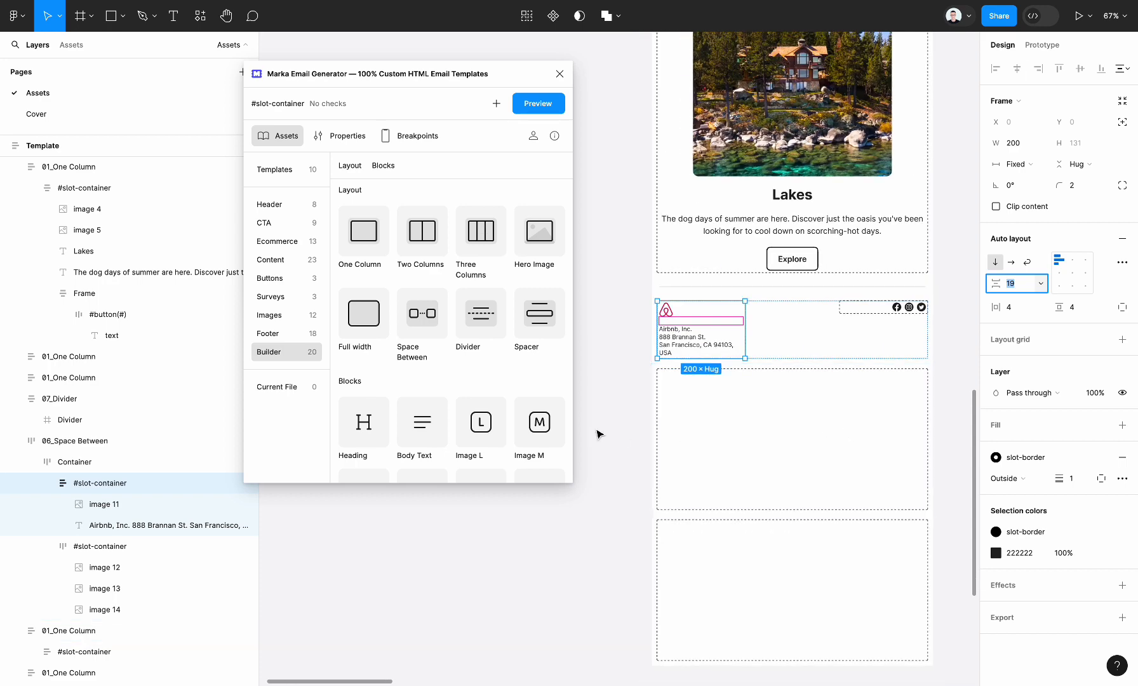
key("Down")
key("Down")
key("Down")
key("Down")
key("Down")
left_click(598, 422)
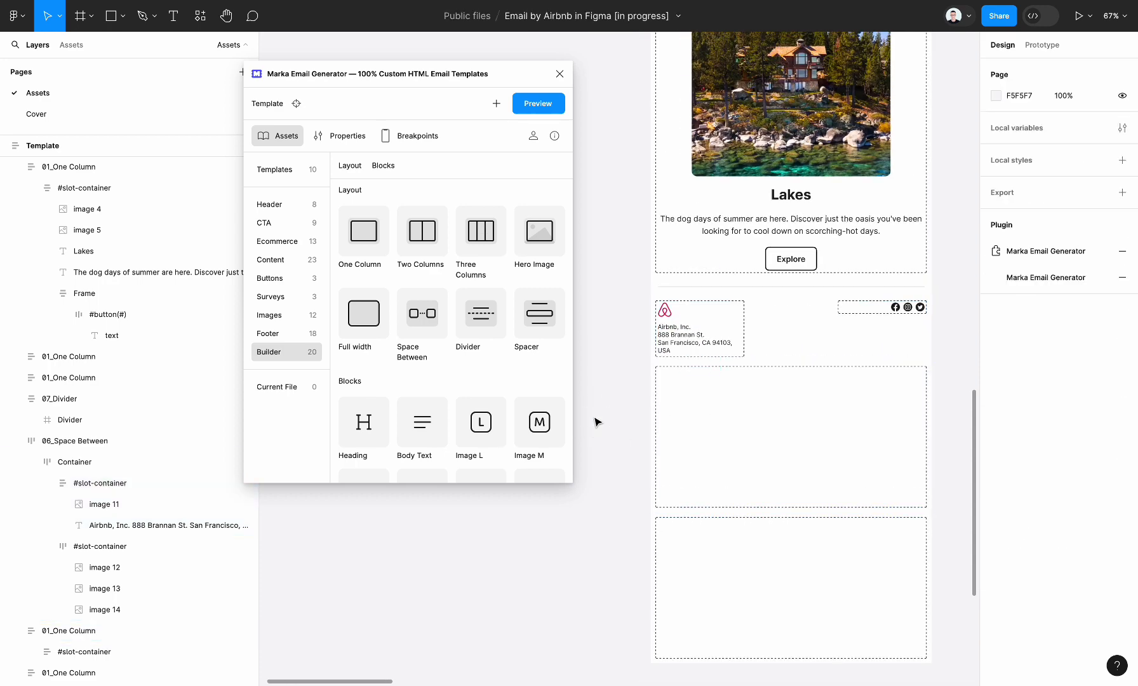
Check the original footer's app section and add the Store Buttons block to the first One Column layout below the logo row.
scroll(597, 422, "down", 5)
scroll(597, 422, "right", 9)
scroll(744, 402, "right", 3)
scroll(730, 410, "down", 1)
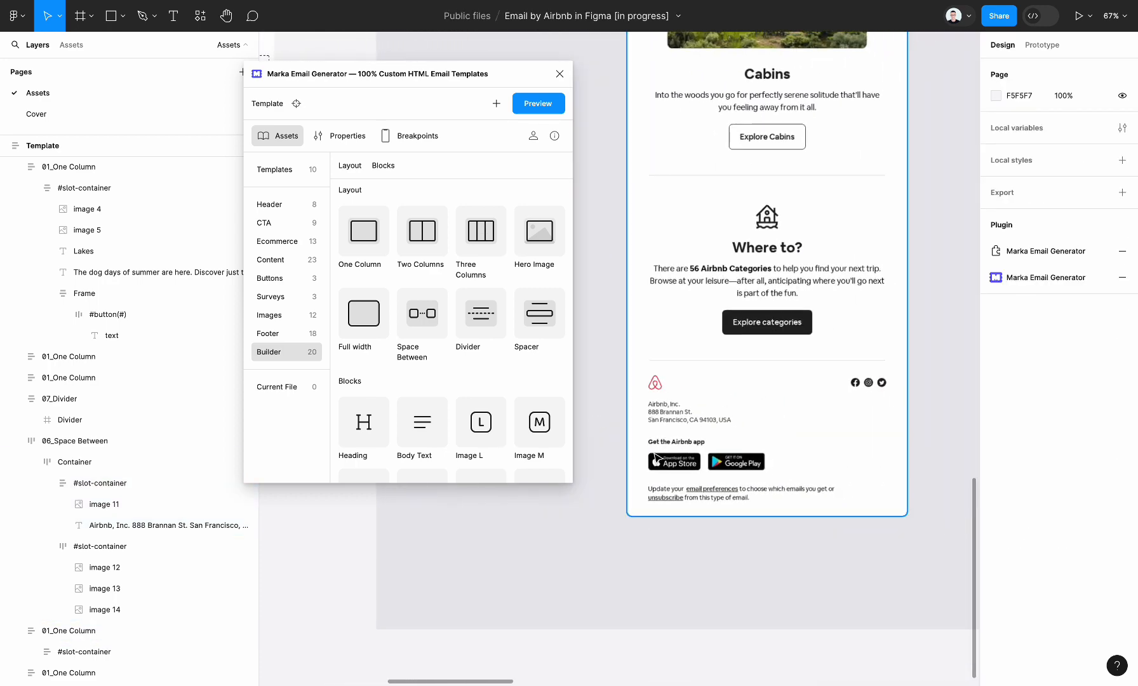
scroll(703, 460, "left", 12)
scroll(704, 464, "up", 4)
scroll(703, 464, "right", 1)
scroll(430, 386, "down", 1)
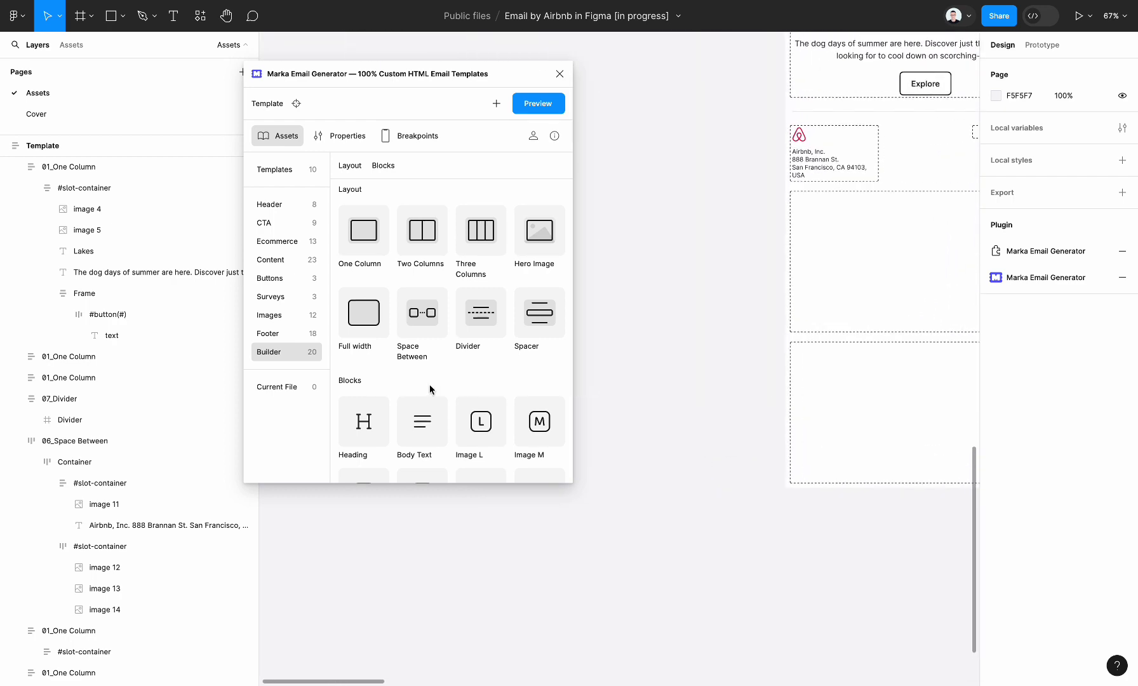
scroll(429, 385, "down", 2)
scroll(716, 401, "right", 8)
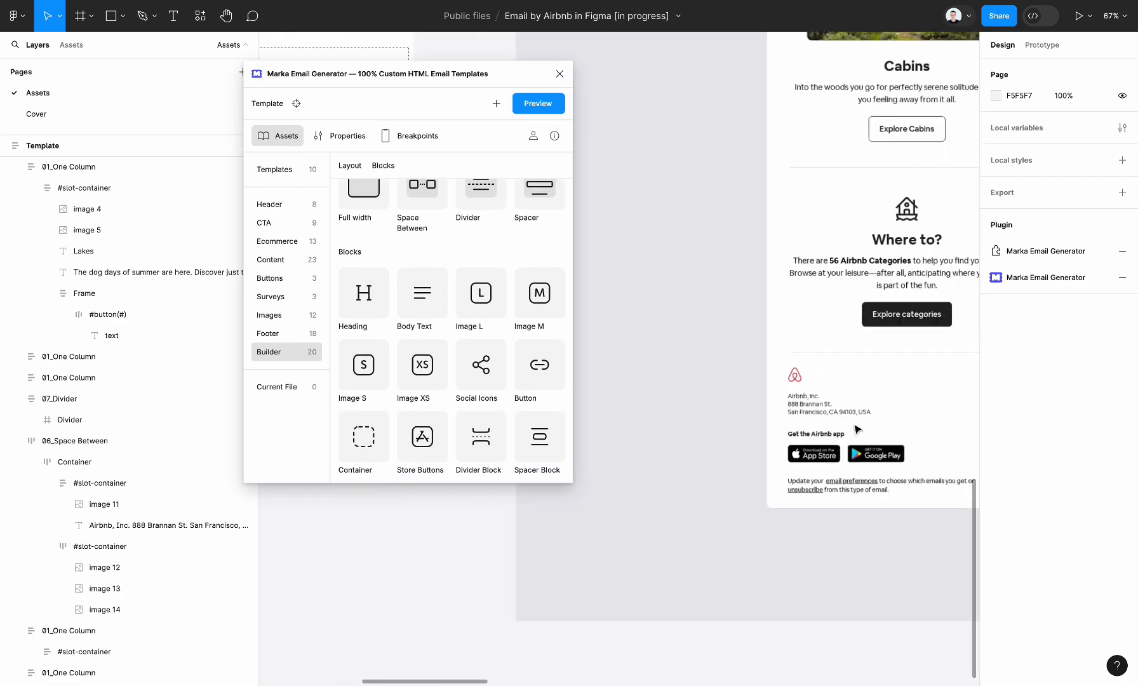
scroll(858, 430, "down", 5)
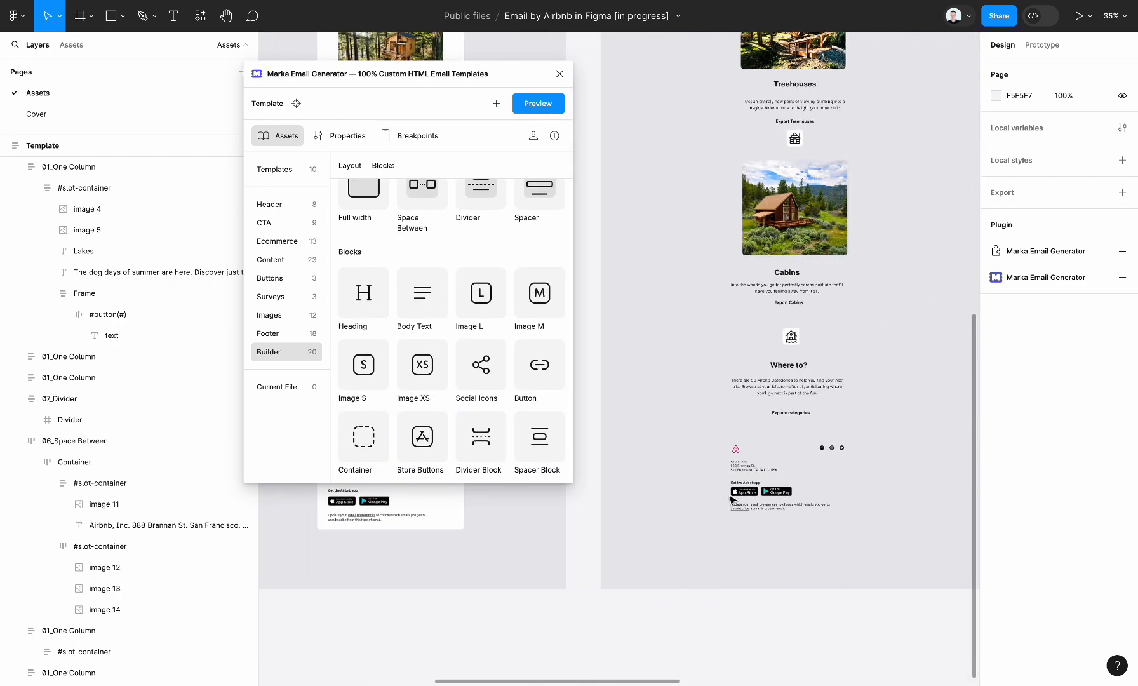
scroll(792, 503, "up", 4)
scroll(793, 503, "left", 8)
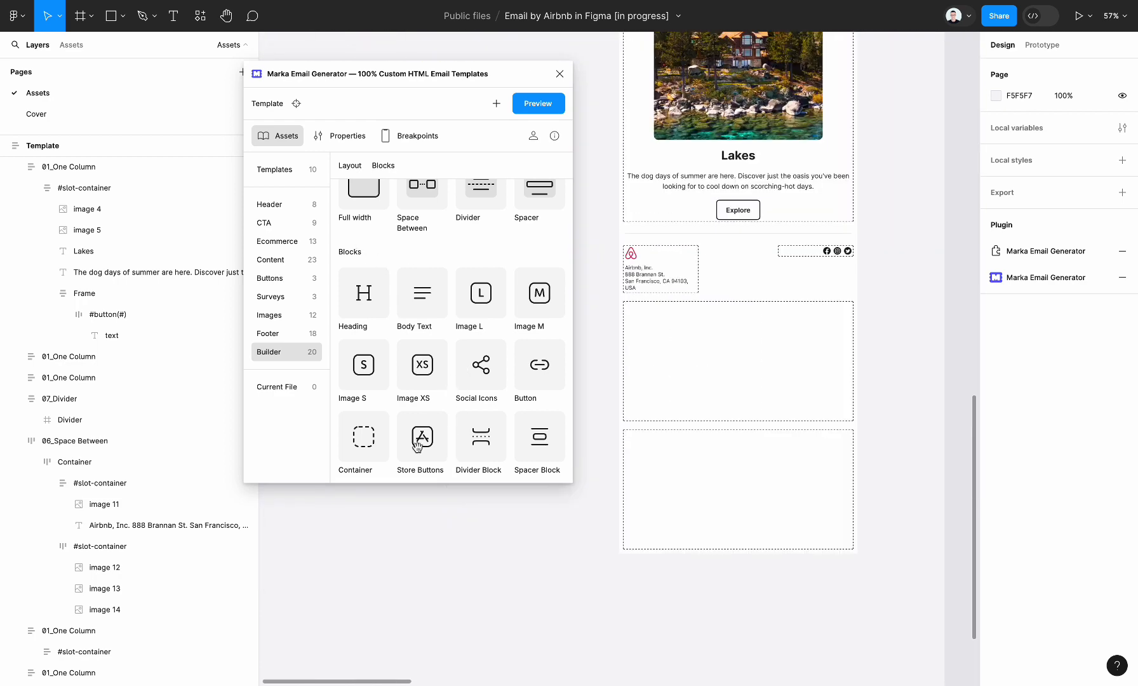
left_click_drag(417, 446, 705, 371)
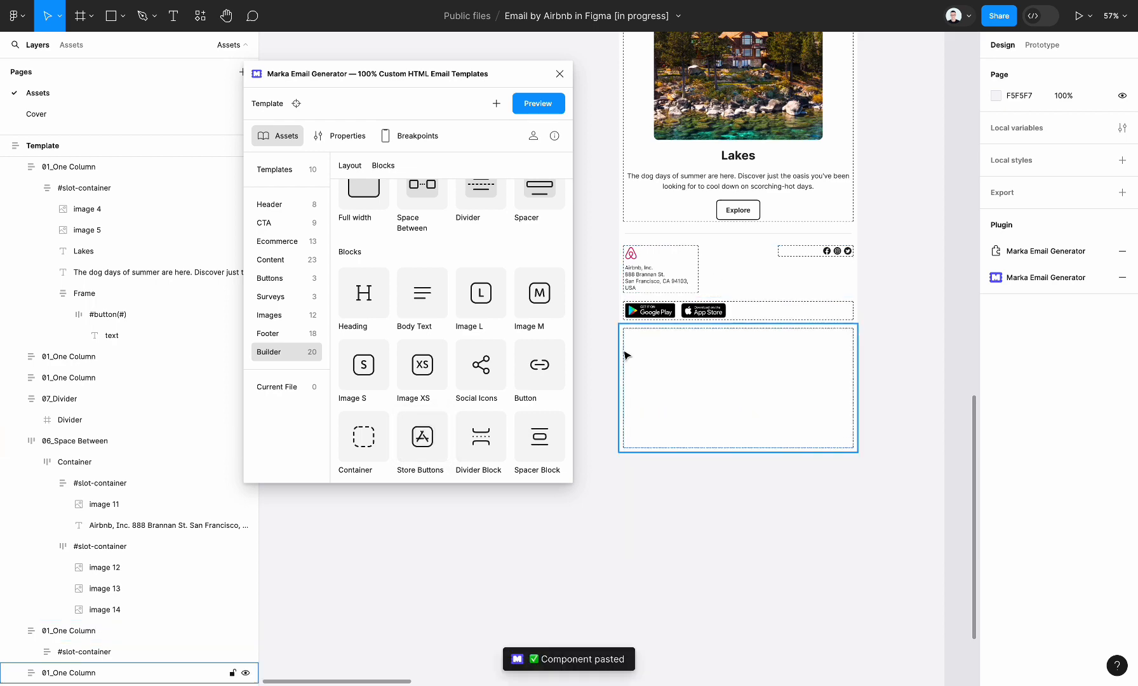
Add a Body Text block to the empty One Column layout below the store buttons.
scroll(693, 385, "right", 9)
scroll(694, 385, "left", 8)
scroll(681, 384, "up", 4)
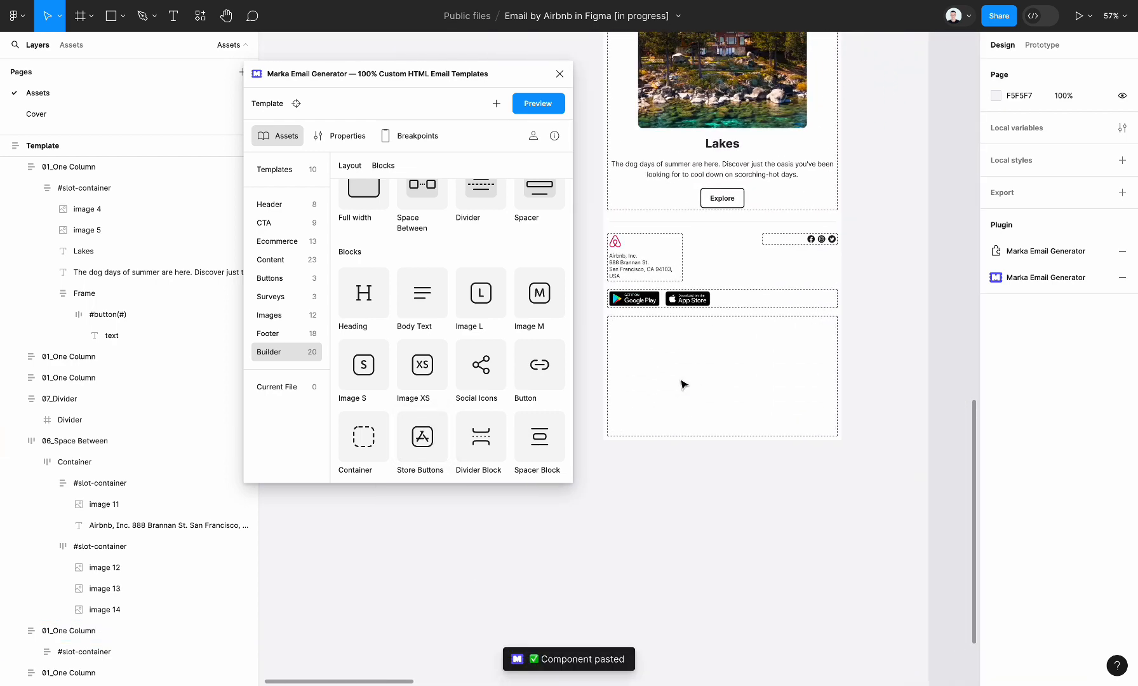
scroll(416, 337, "up", 2)
scroll(416, 337, "up", 1)
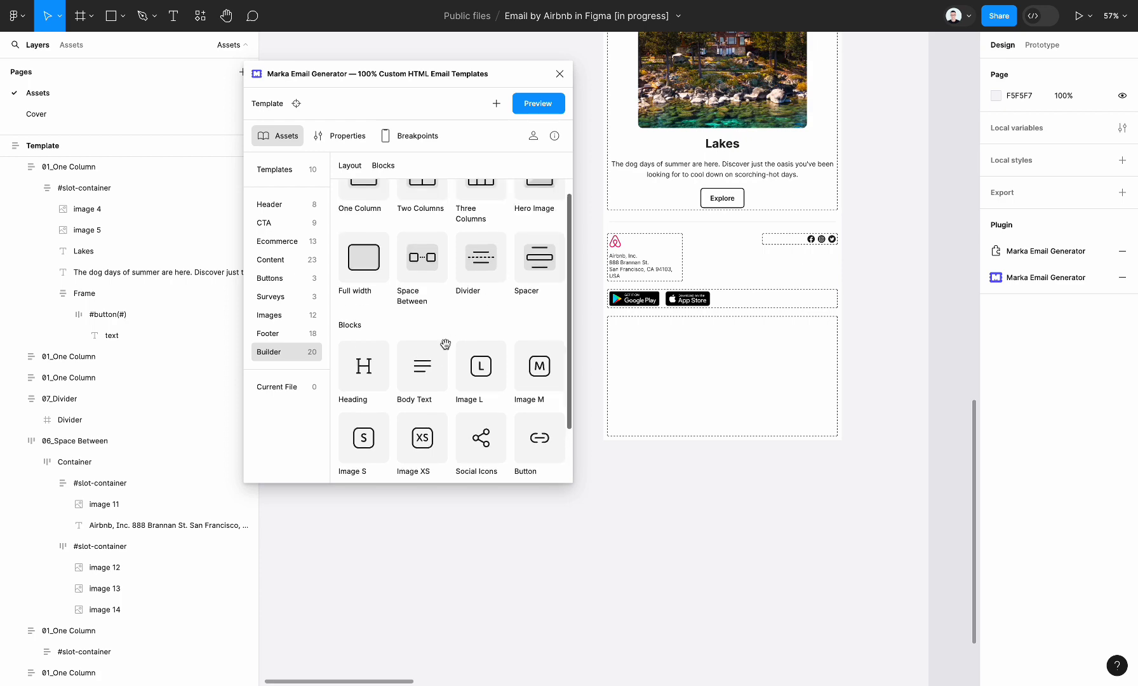
left_click_drag(422, 367, 697, 363)
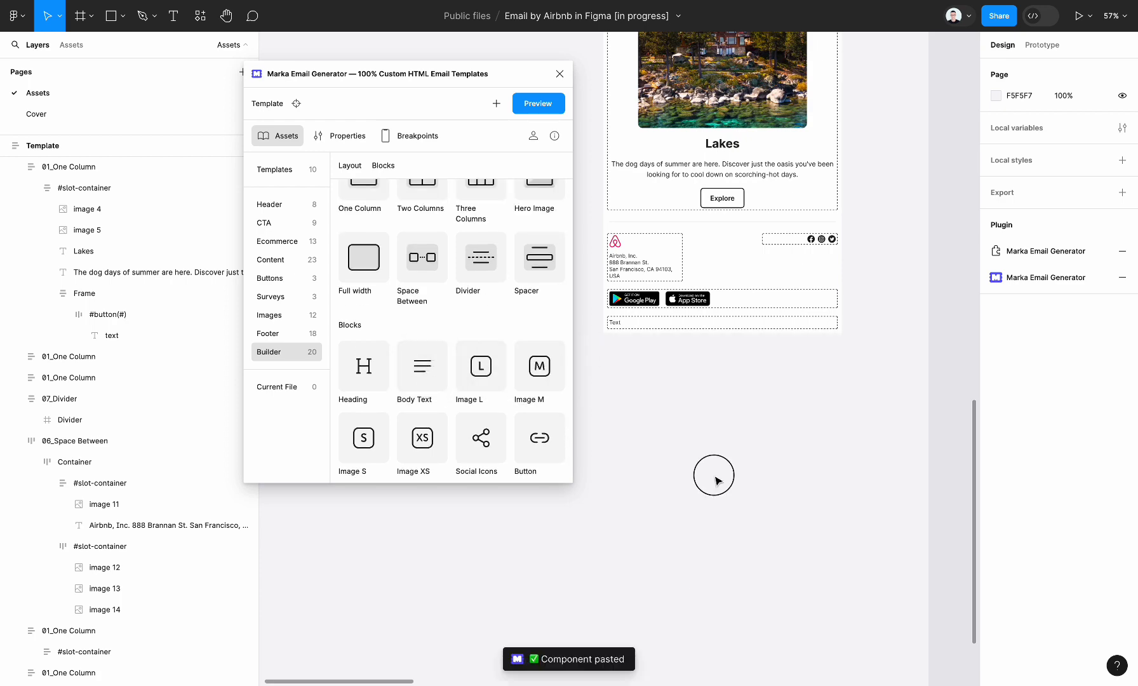
Delete the leftover loose source images and texts from the canvas beside the Template frame.
scroll(716, 478, "down", 5)
scroll(715, 477, "down", 1)
scroll(715, 477, "up", 2)
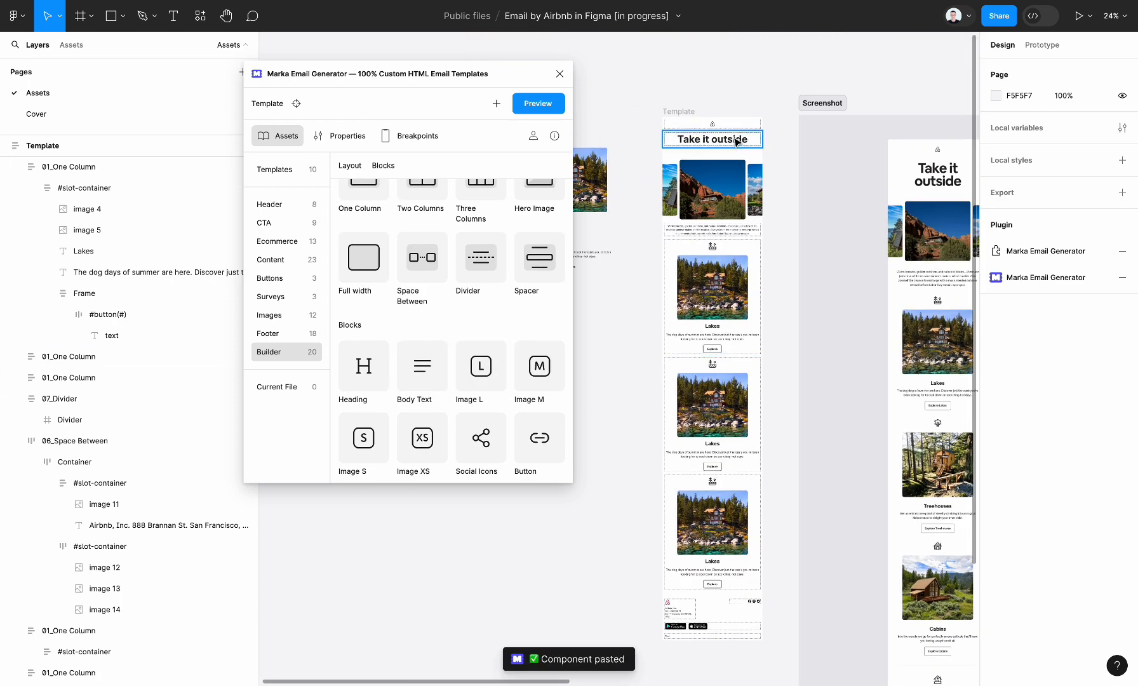
scroll(736, 138, "left", 3)
left_click_drag(608, 325, 705, 170)
key("Delete")
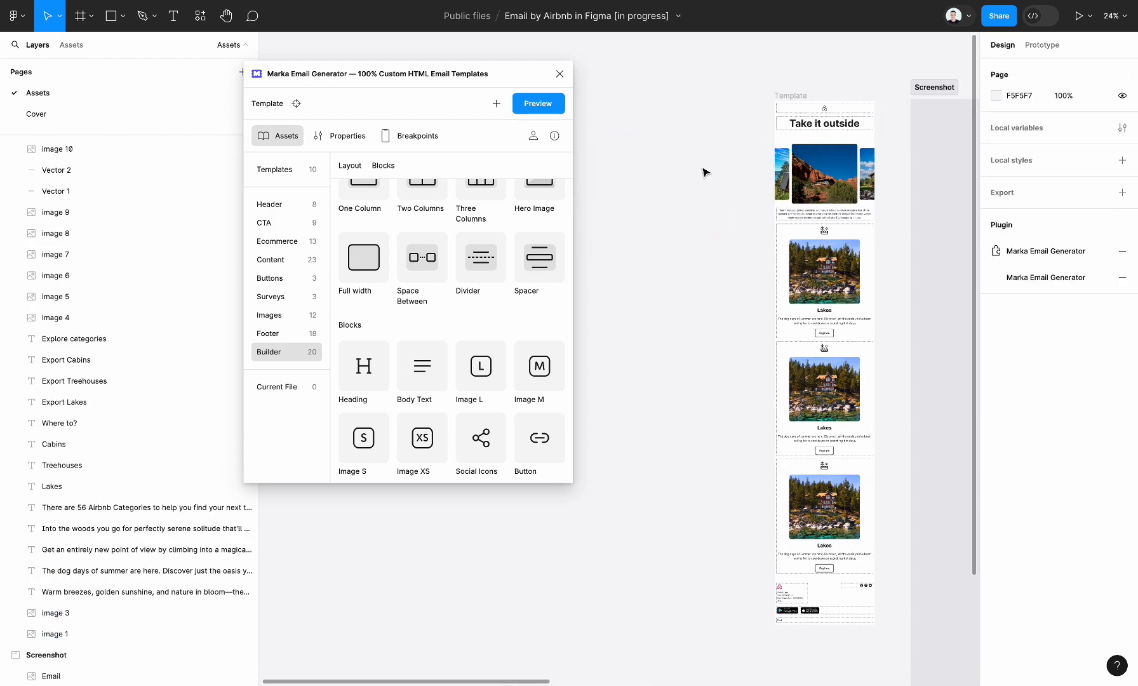
Select the whole Template frame and generate its HTML email preview.
scroll(751, 158, "right", 3)
scroll(751, 158, "down", 2)
left_click(722, 54)
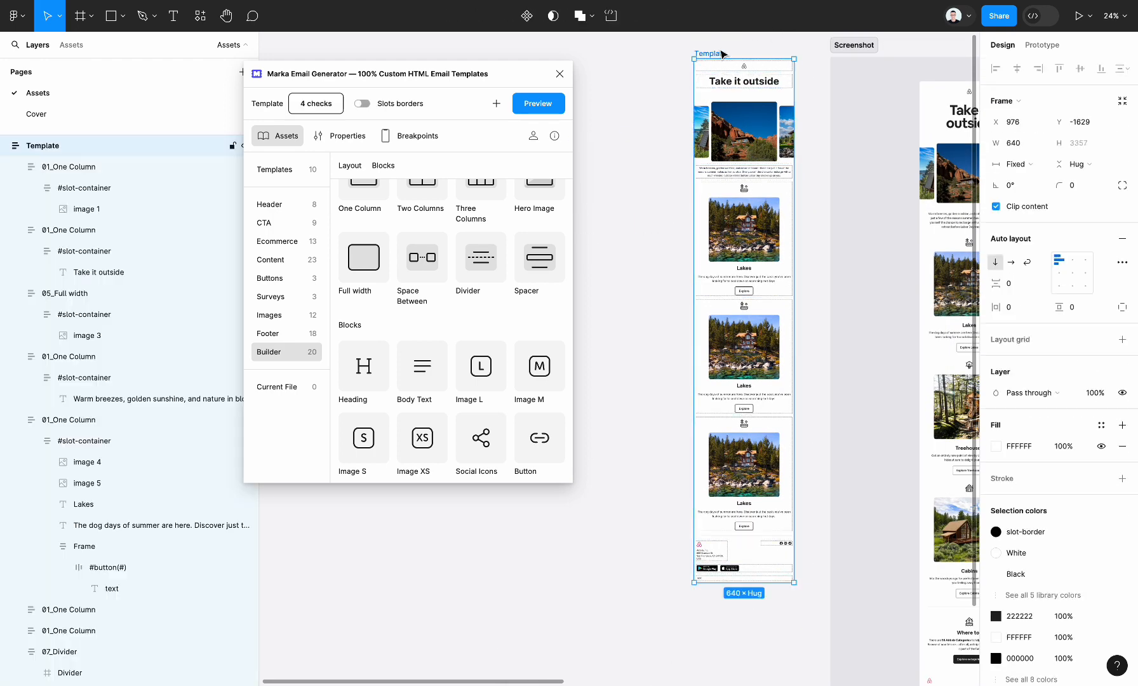
left_click(525, 105)
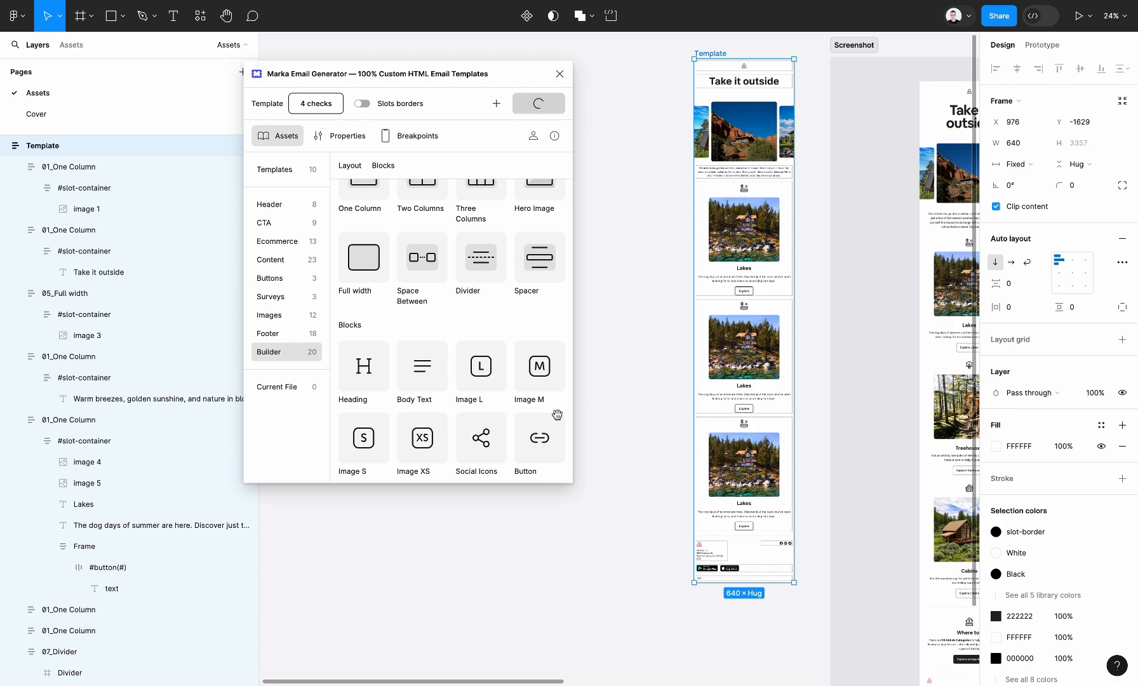
Examine the light mode preview from hero to footer in a narrower window and compare its Lakes sections and icons with the design.
scroll(557, 414, "down", 10)
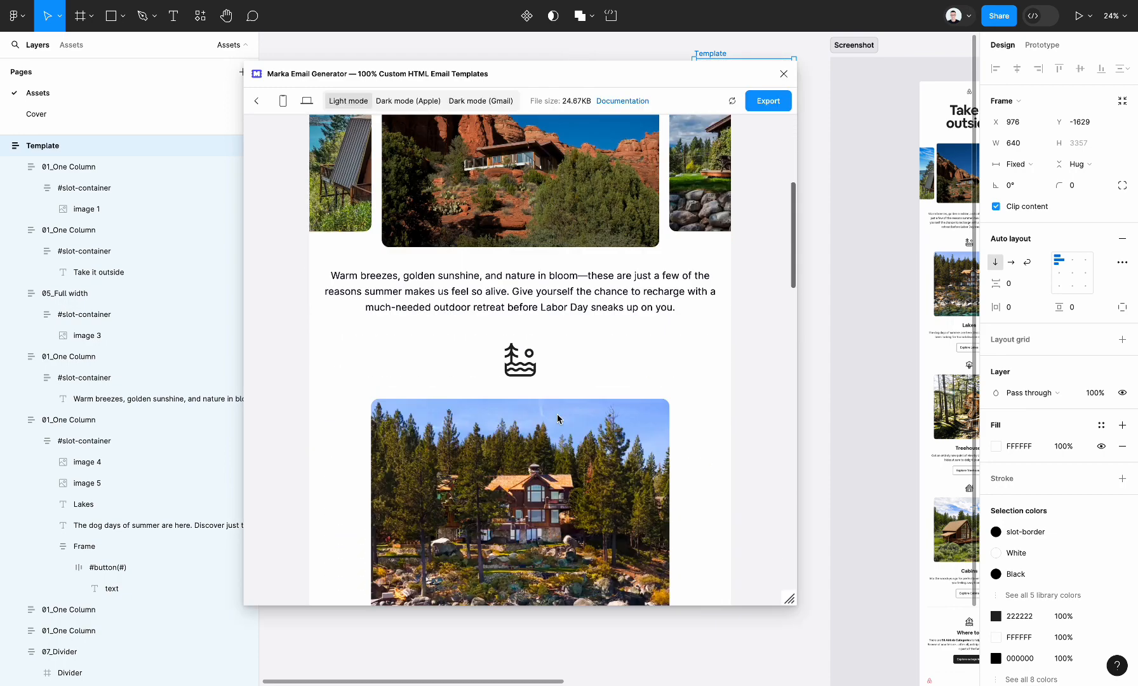
scroll(557, 414, "down", 5)
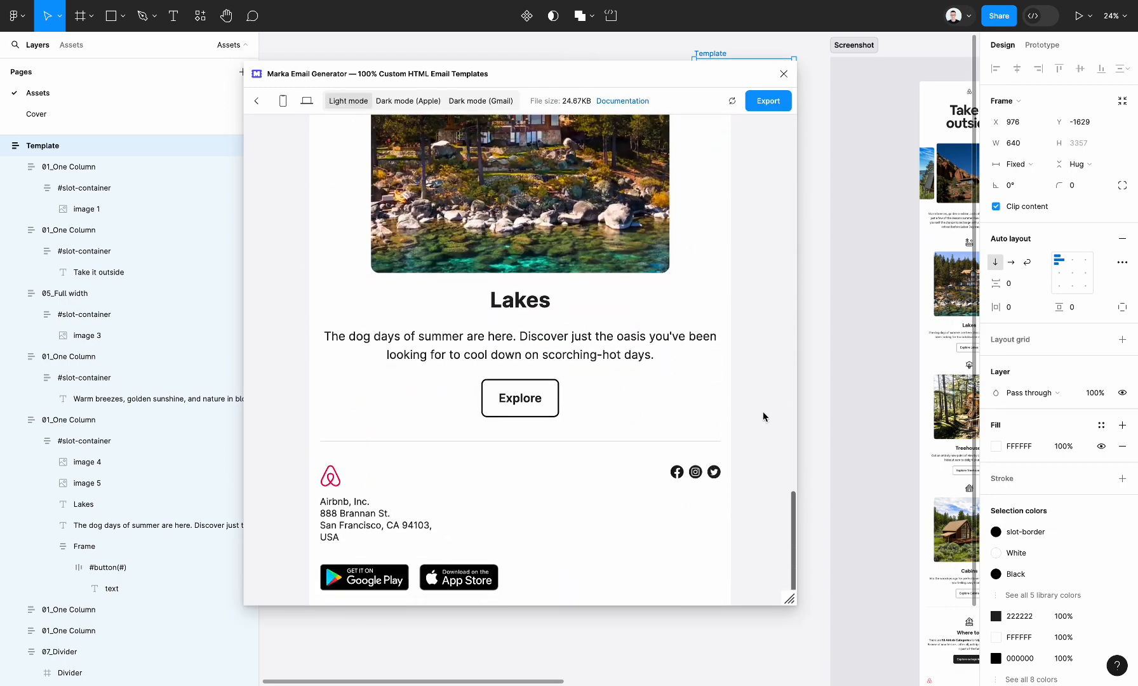
scroll(664, 460, "down", 1)
scroll(867, 367, "up", 5)
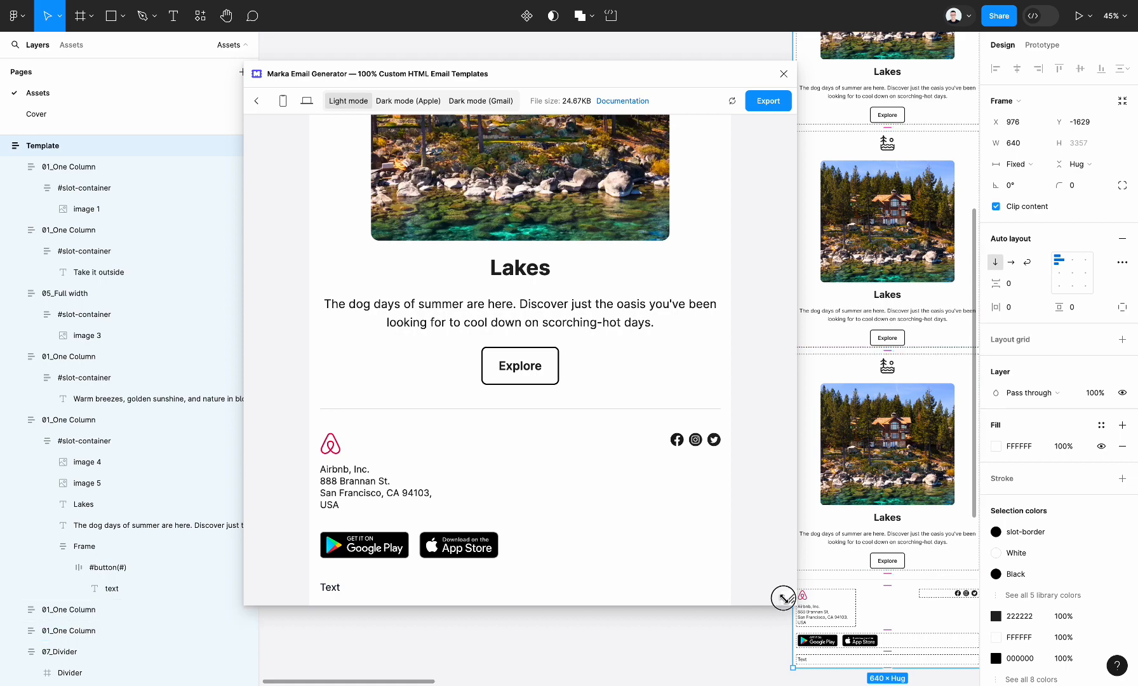
left_click_drag(783, 598, 752, 619)
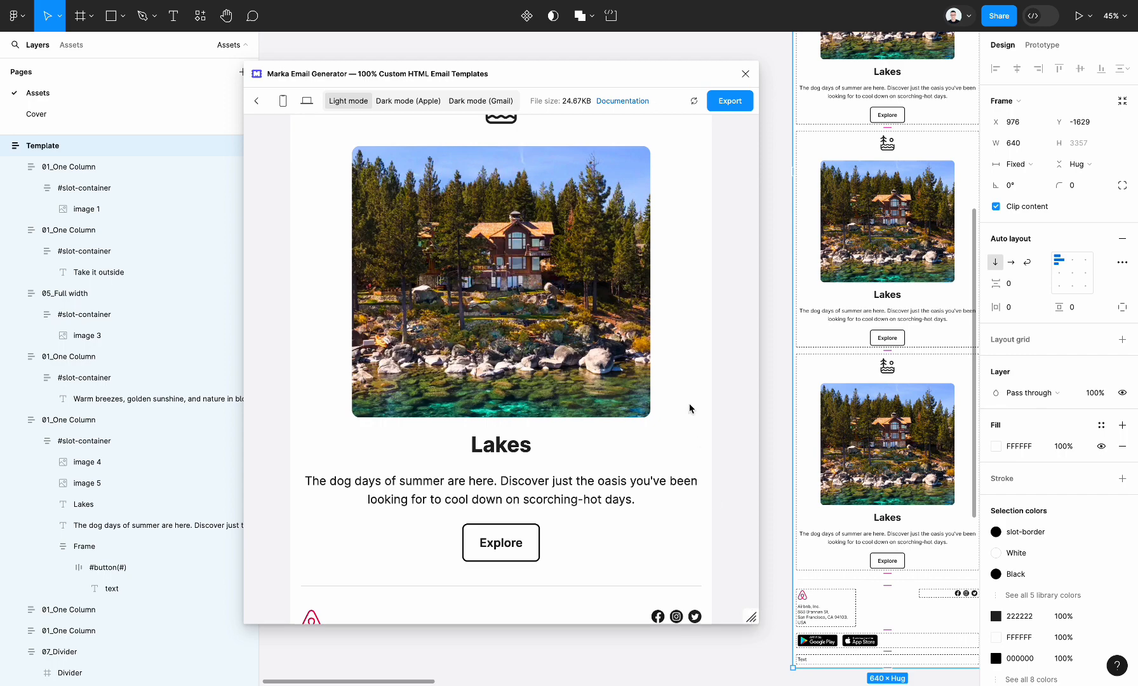
scroll(690, 408, "down", 3)
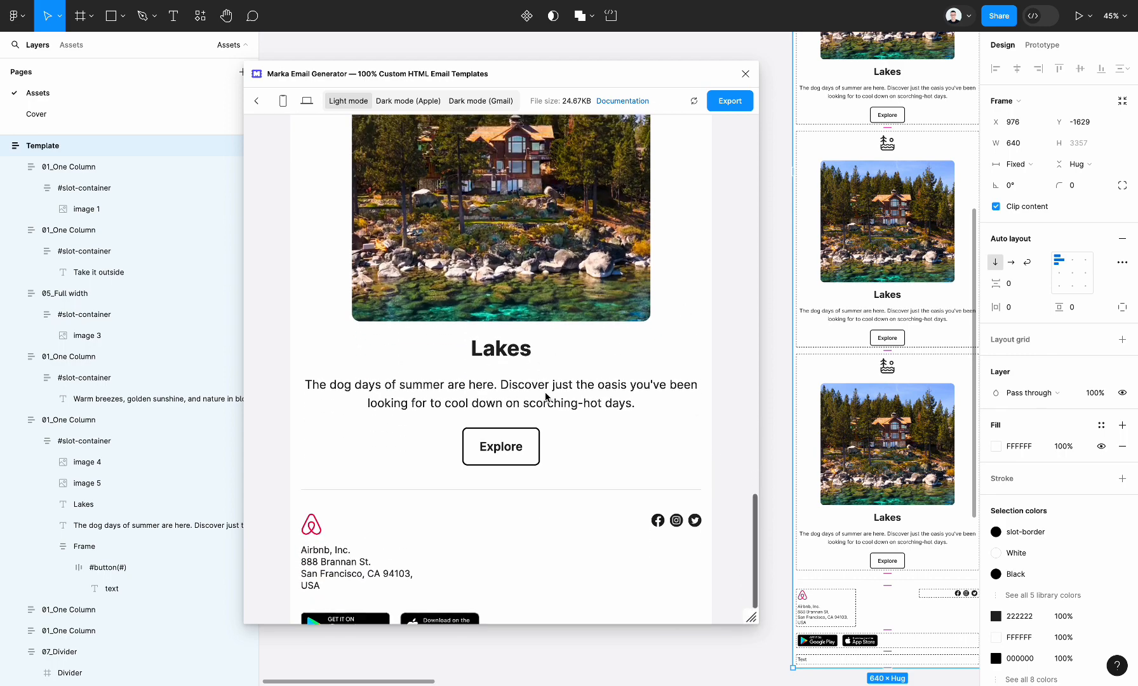
scroll(545, 393, "up", 7)
scroll(927, 236, "up", 3)
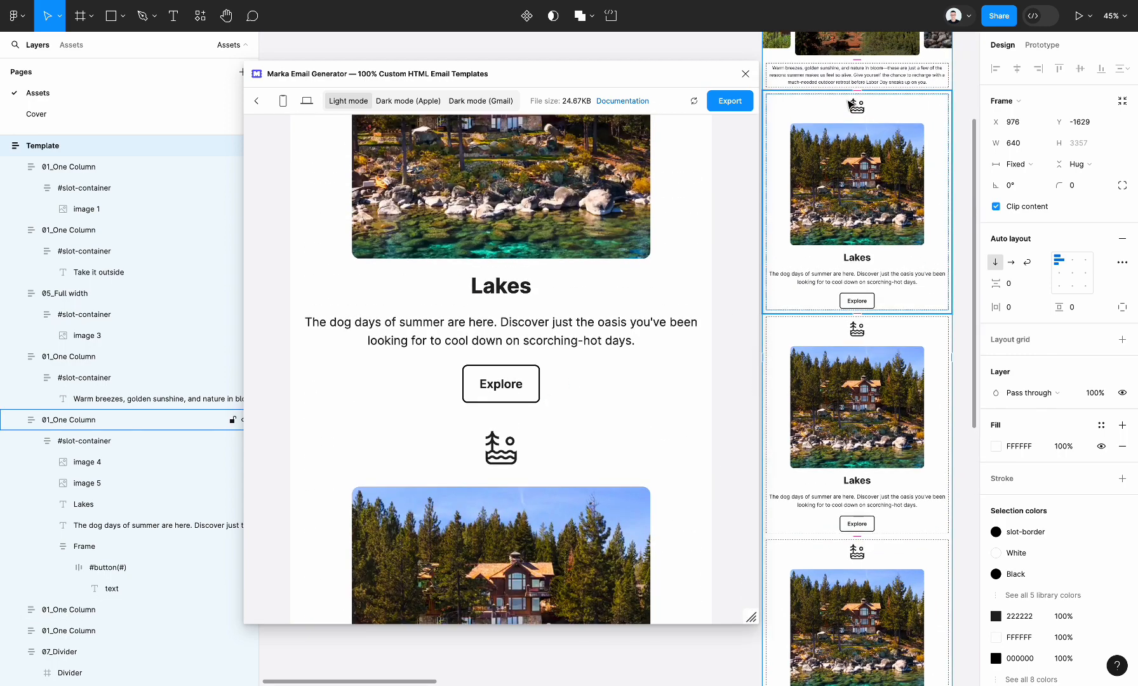
scroll(852, 103, "up", 10)
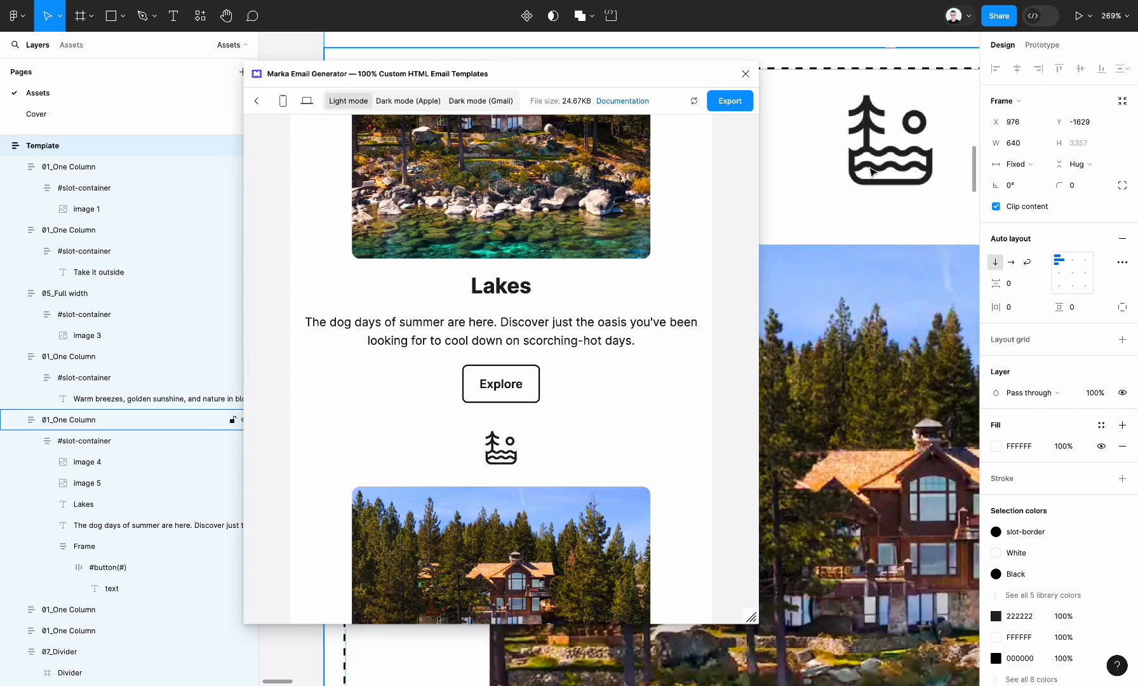
scroll(578, 340, "up", 4)
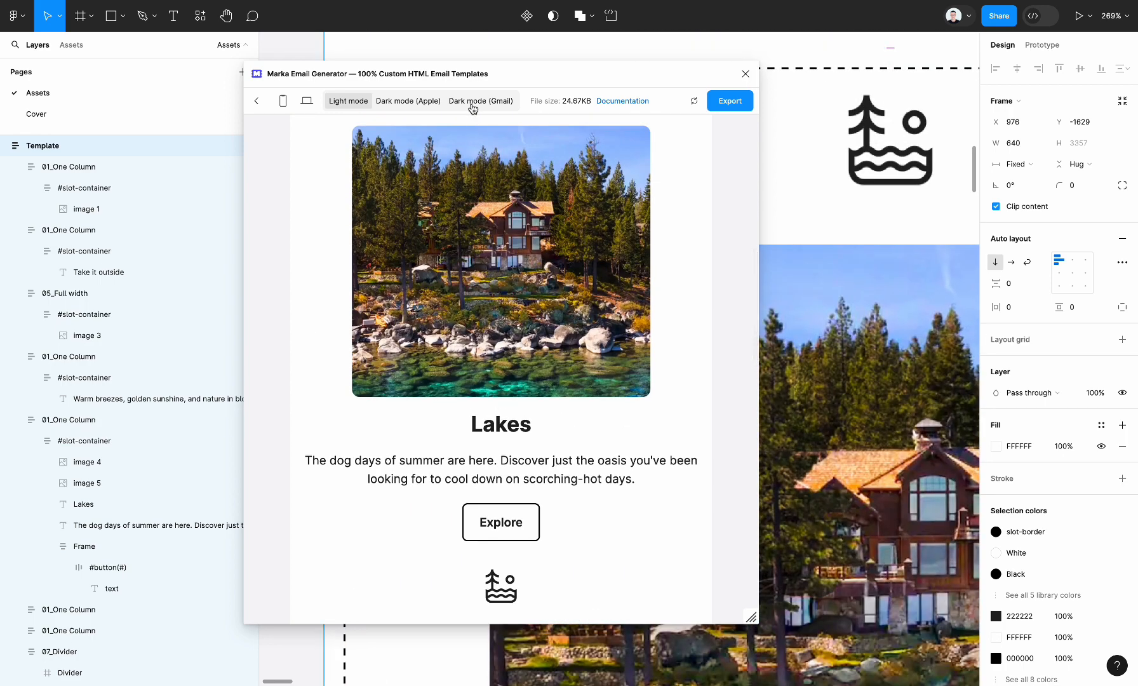
Preview the email in Gmail dark mode and examine the logo, icons, images and footer.
left_click(472, 104)
scroll(512, 571, "down", 3)
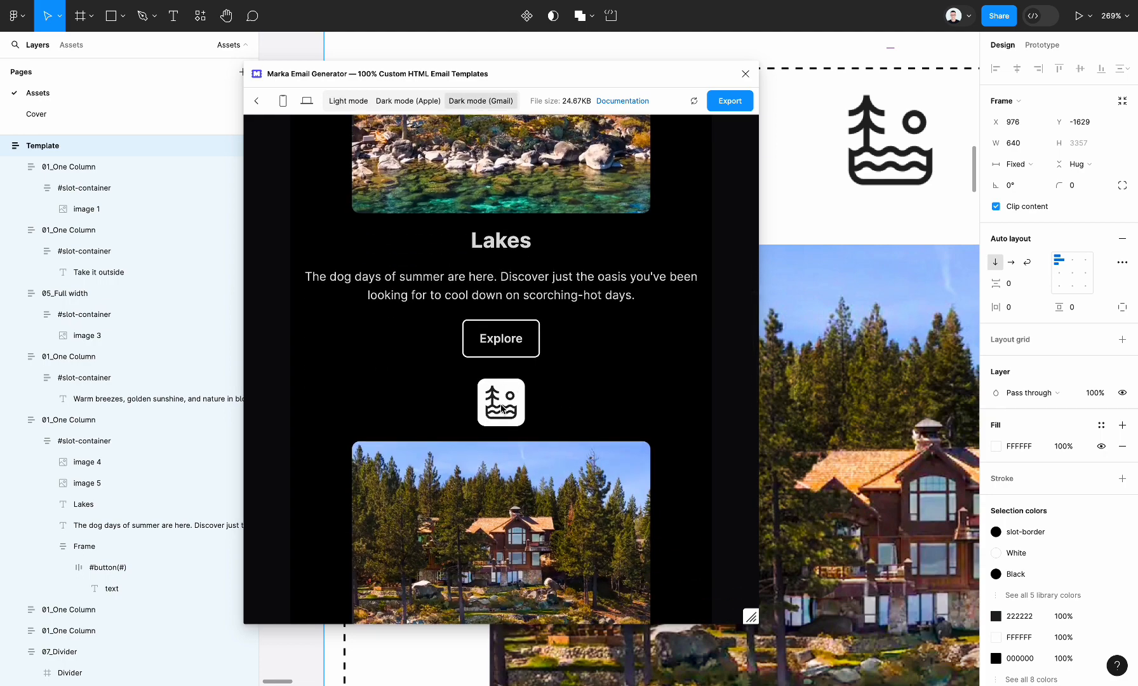
scroll(502, 408, "up", 5)
scroll(531, 134, "up", 5)
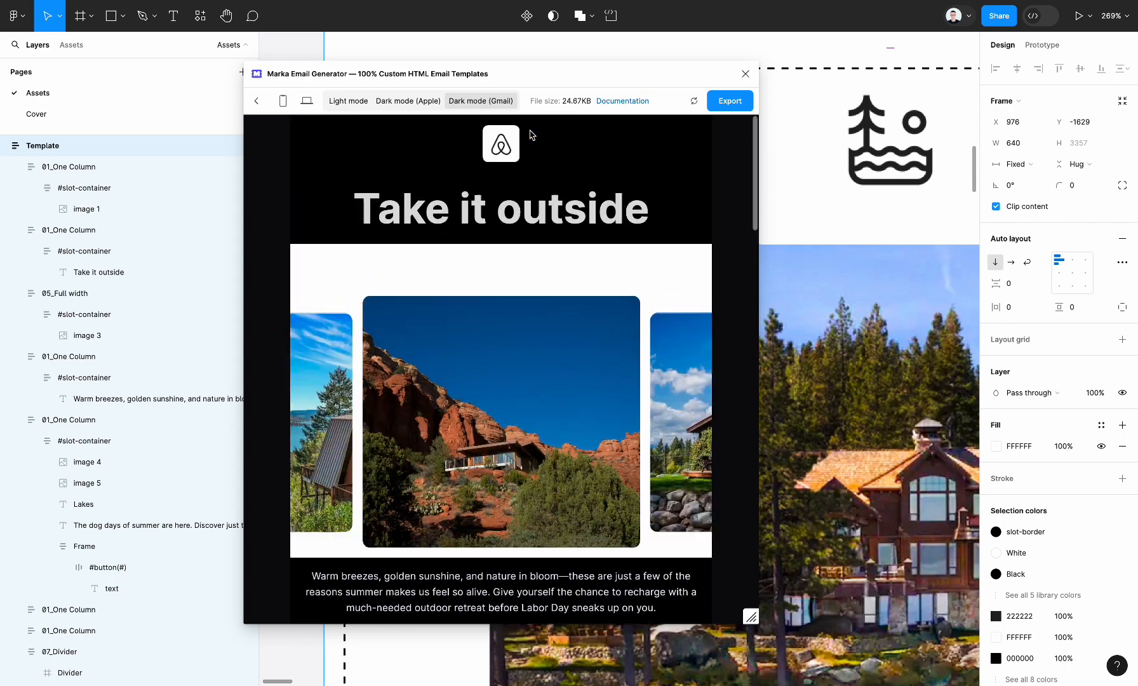
scroll(575, 363, "down", 15)
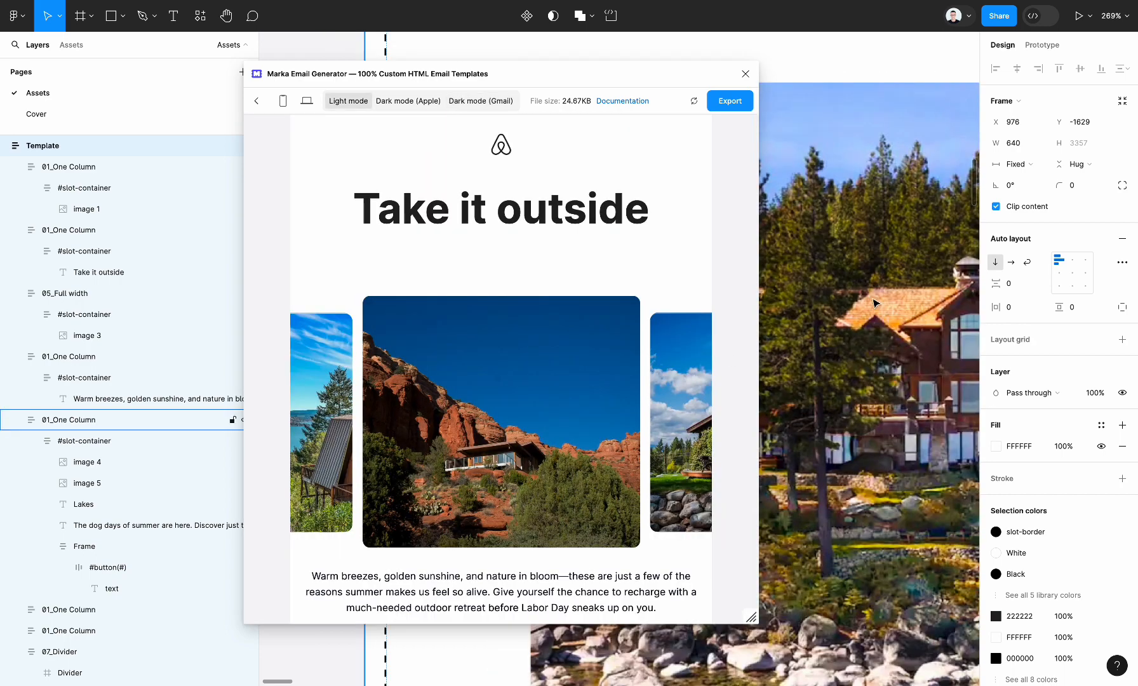
scroll(877, 302, "down", 8)
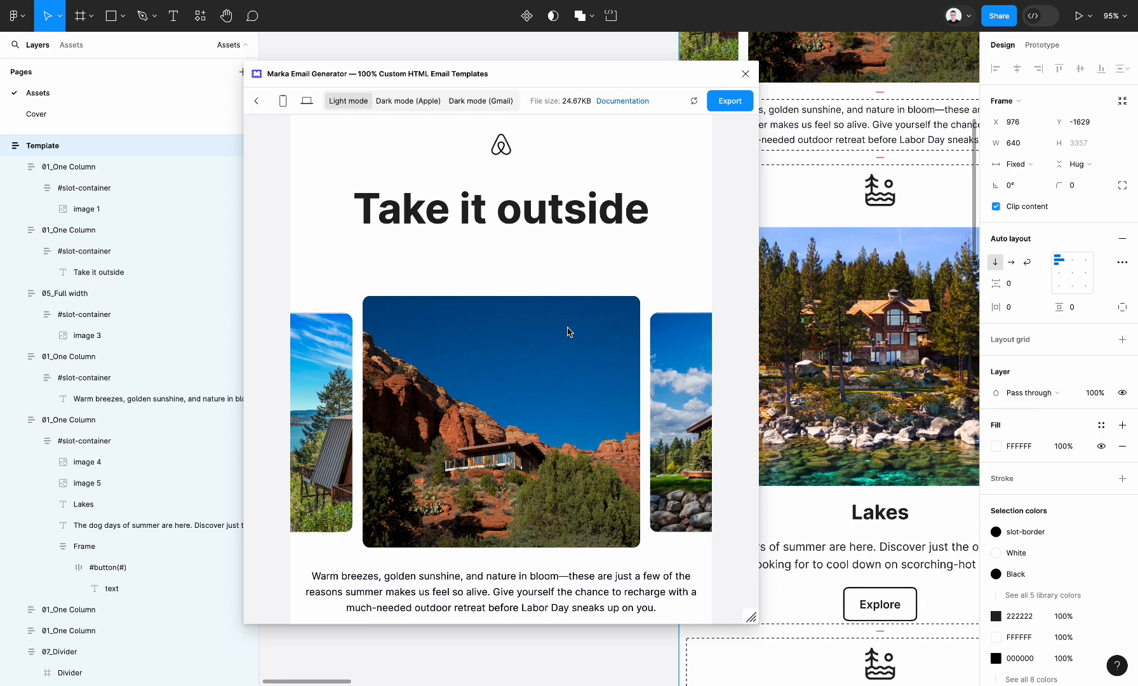
Return to the light mode preview, generate the email's HTML code with images hosted online, and select the code.
scroll(567, 331, "down", 1)
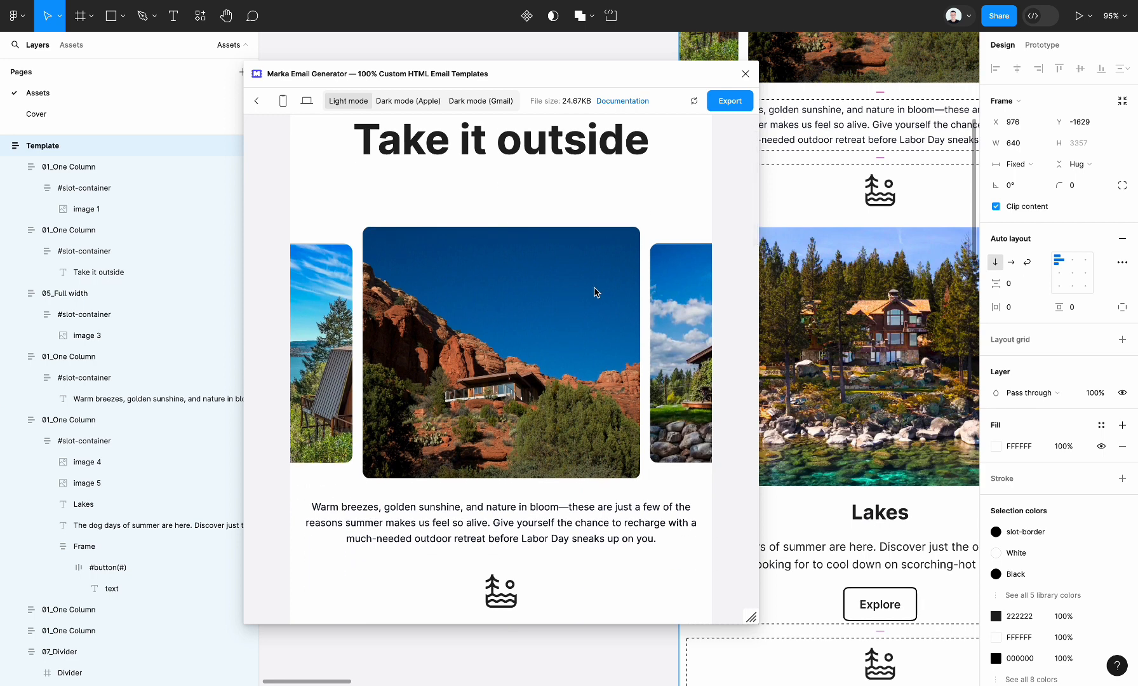
left_click(724, 102)
left_click(659, 439)
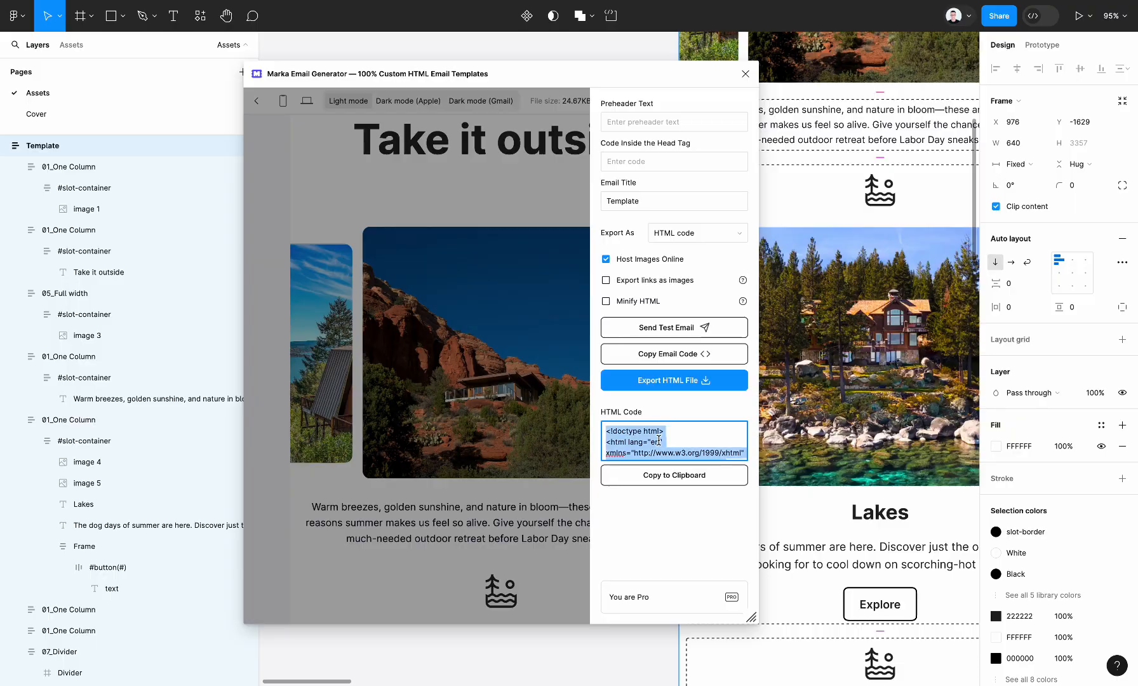
Switch to the Testi@ email testing app and examine the Gmail - Chrome rendering from header to footer.
key("ctrl+Right")
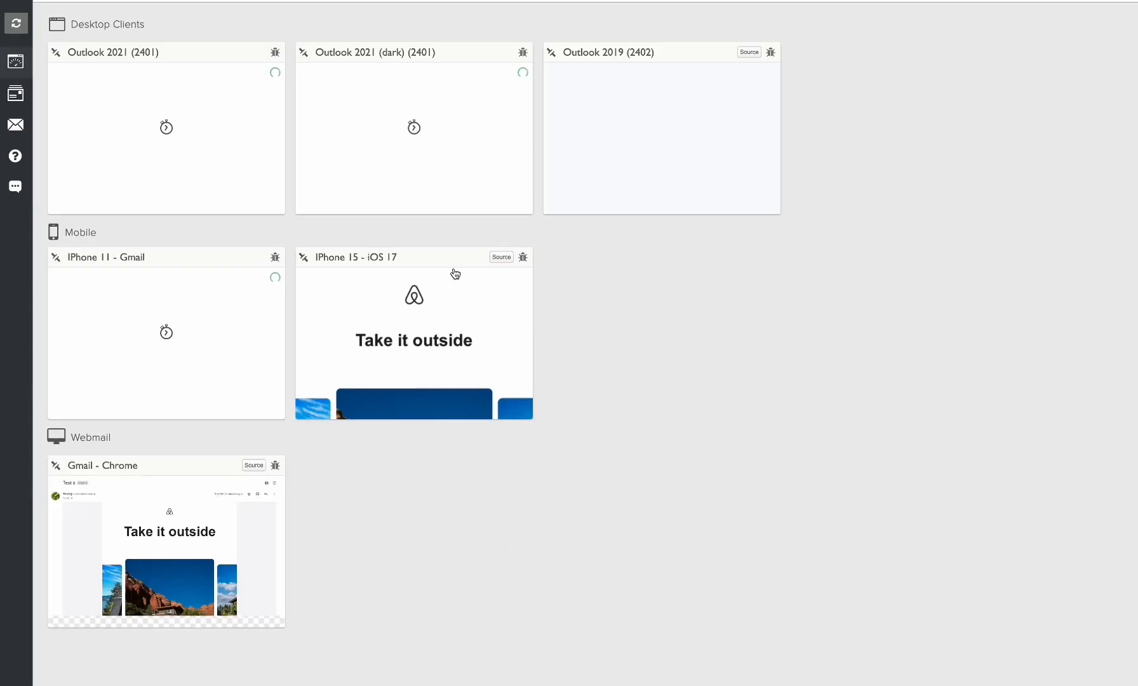
left_click(141, 578)
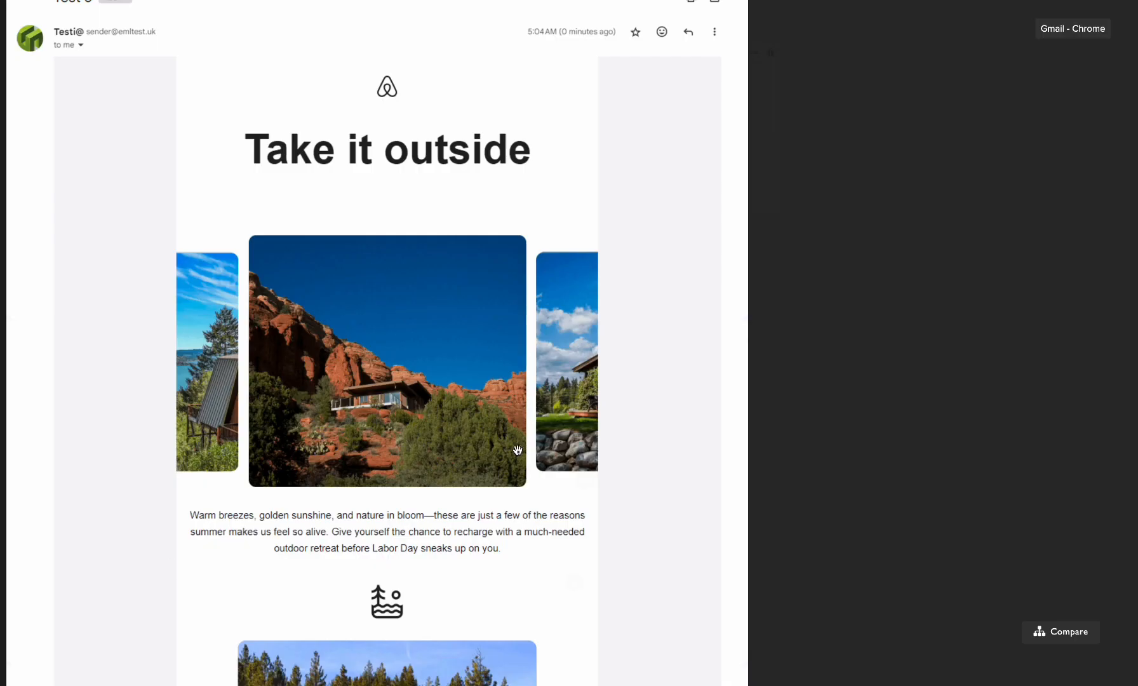
scroll(518, 451, "down", 10)
scroll(518, 450, "down", 8)
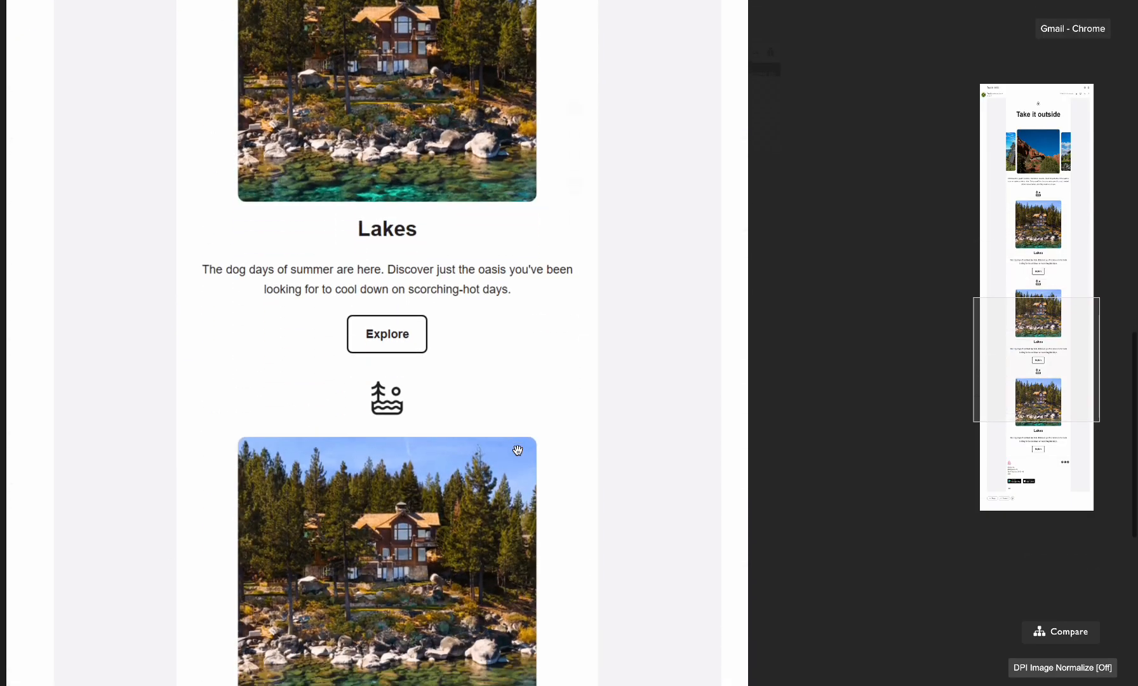
scroll(455, 381, "down", 1)
scroll(455, 380, "down", 6)
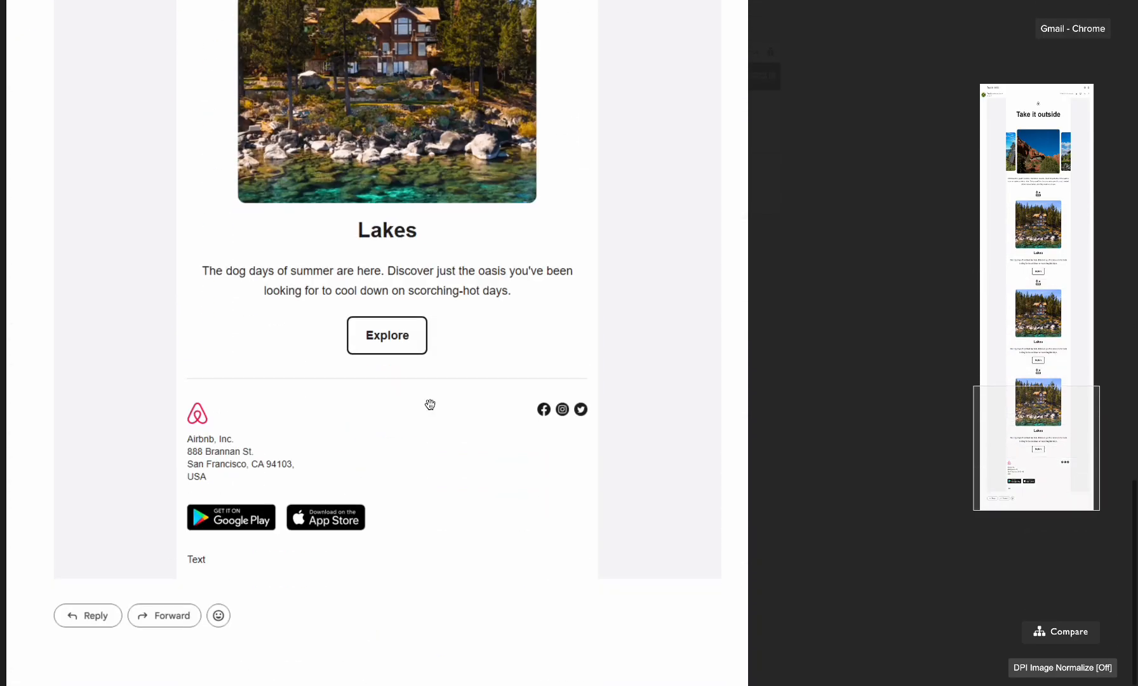
scroll(521, 407, "up", 2)
scroll(520, 407, "up", 20)
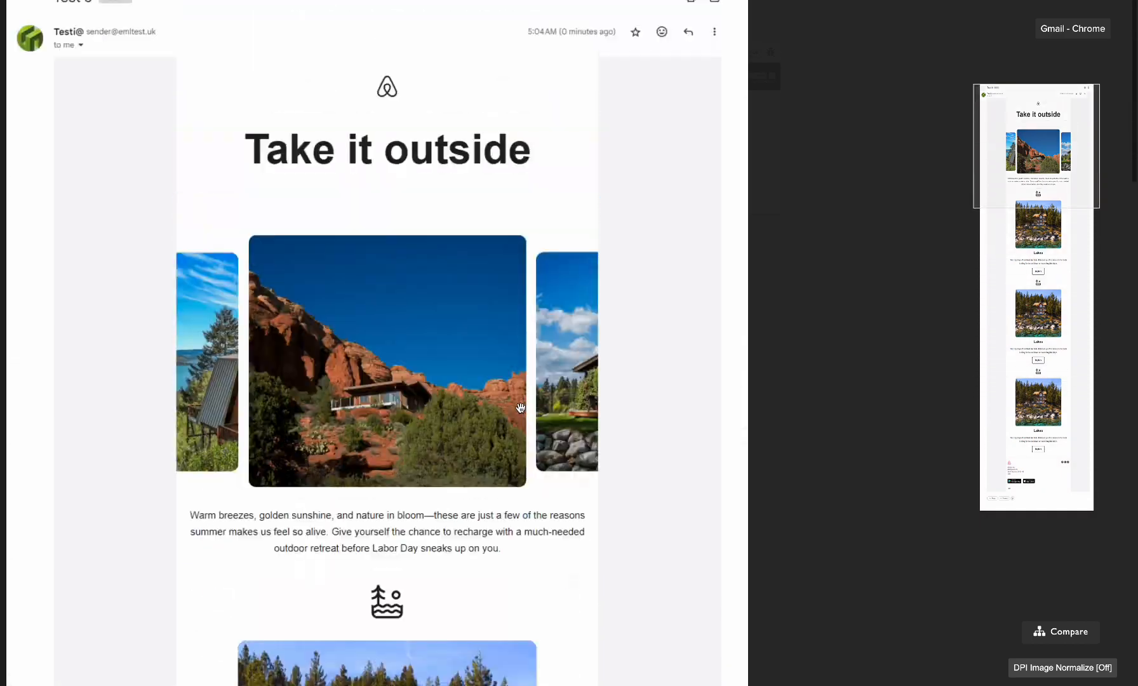
key("Escape")
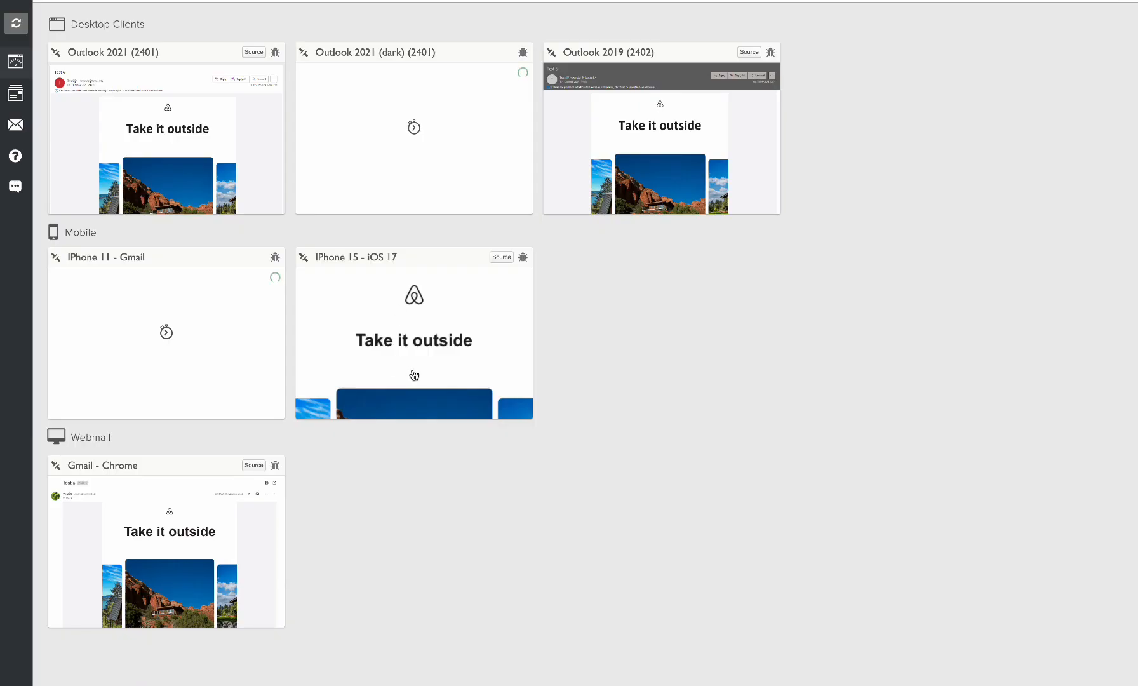
Examine the email's Outlook 2021 rendering from the hero down to the footer.
left_click(193, 132)
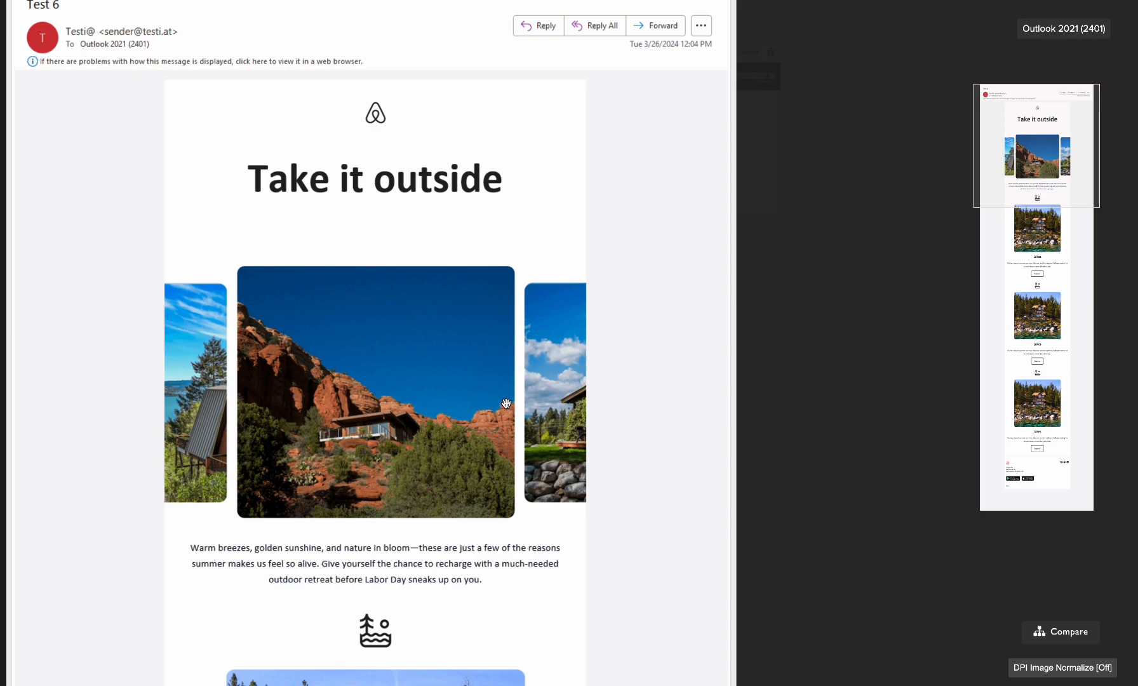
scroll(506, 404, "down", 10)
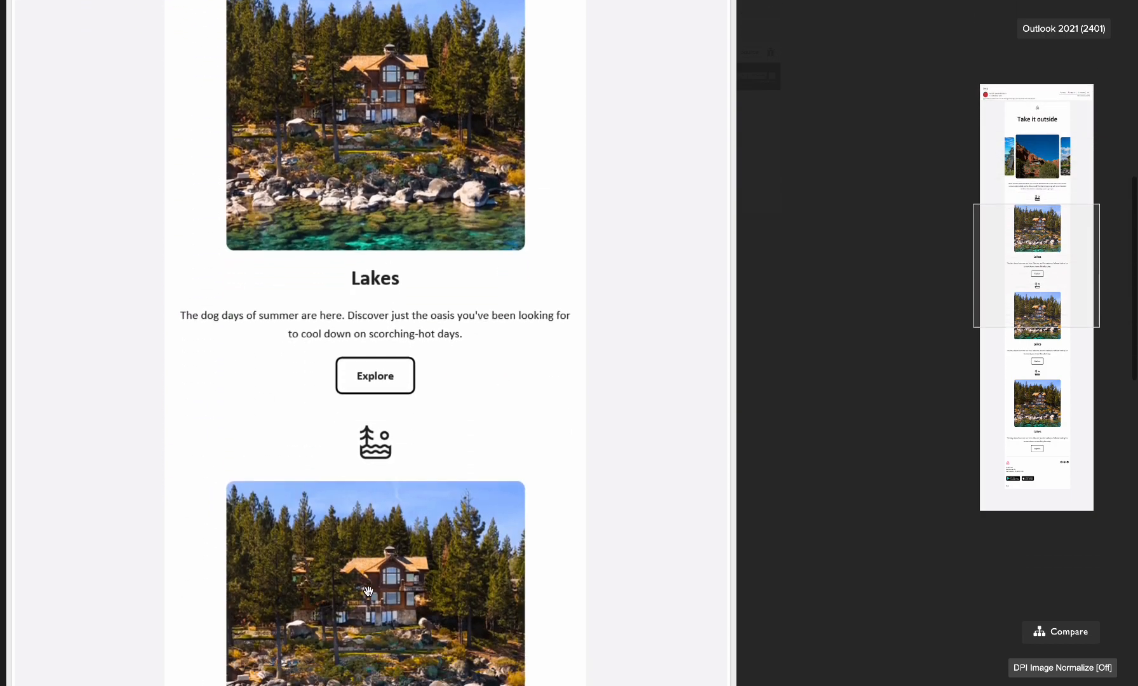
scroll(369, 591, "down", 8)
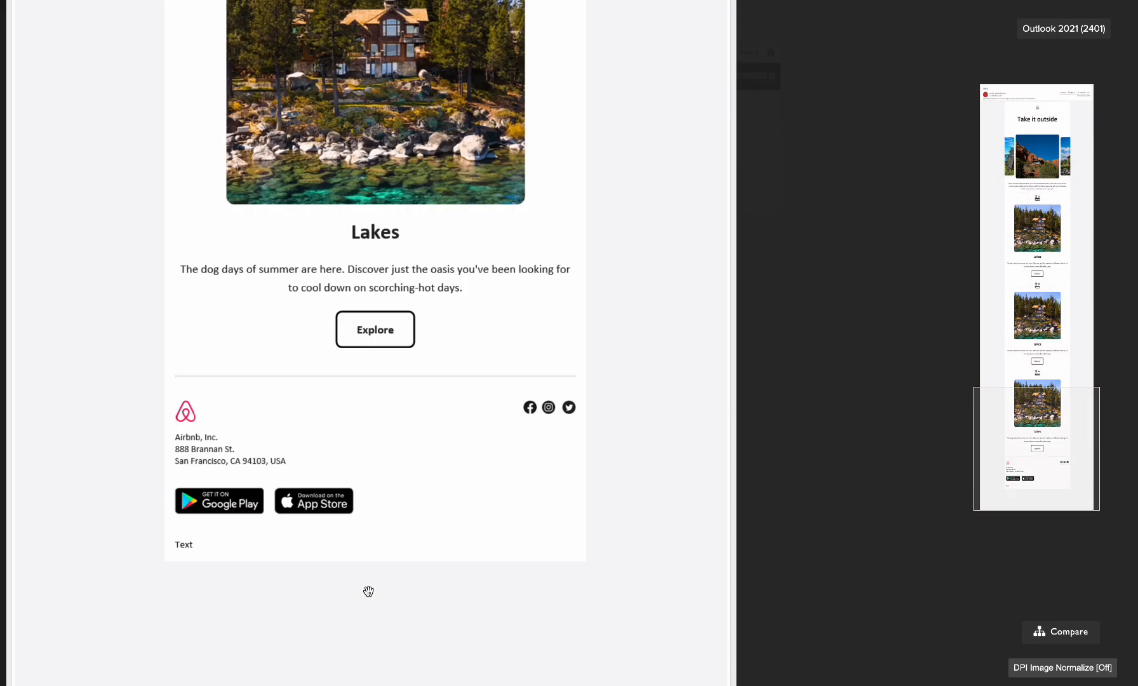
scroll(368, 591, "up", 6)
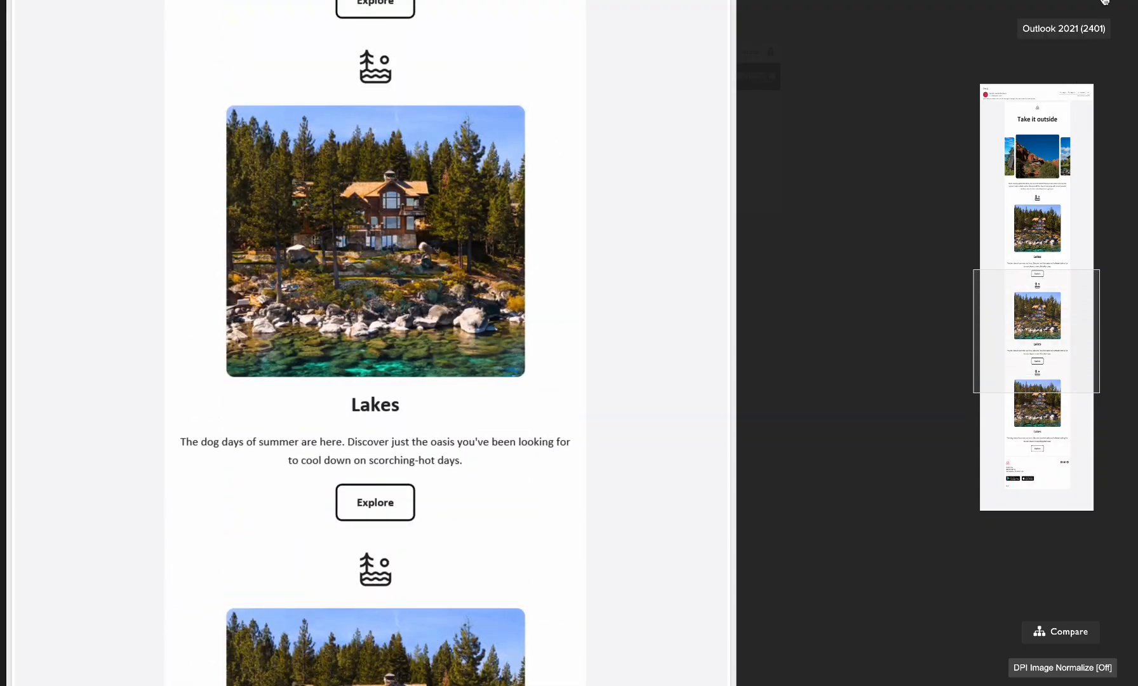
left_click(1105, 2)
Examine the email's Outlook 2021 (dark) rendering and return to the list of client previews.
left_click(442, 129)
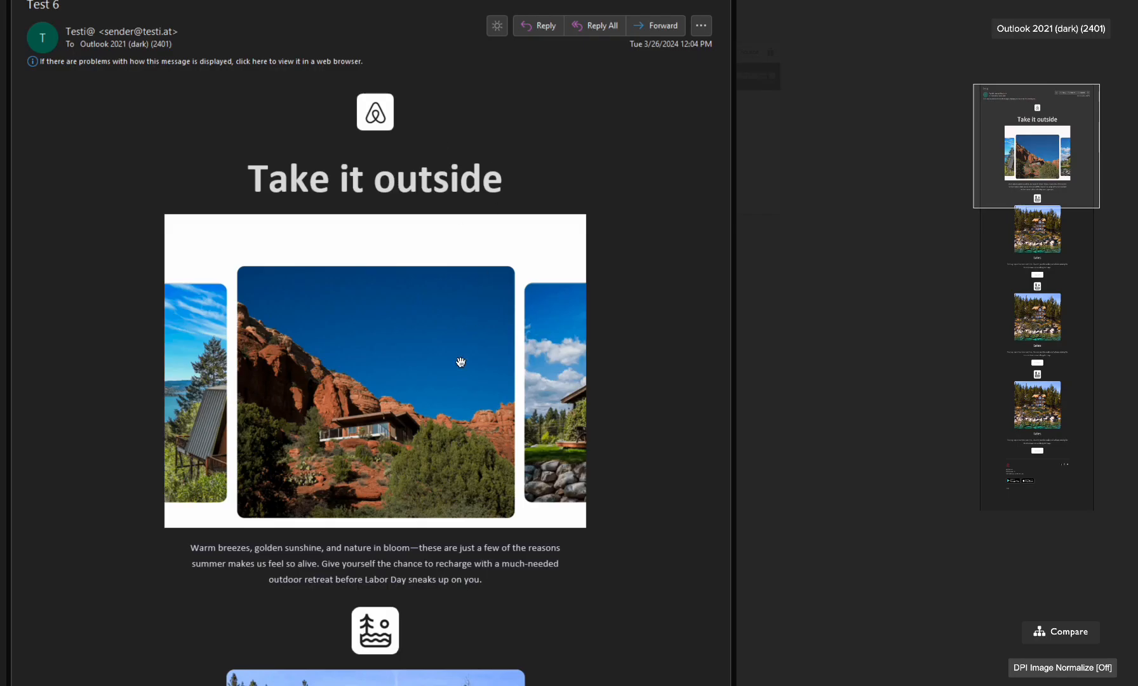
scroll(460, 363, "down", 3)
scroll(460, 397, "up", 3)
scroll(470, 260, "down", 5)
left_click(763, 428)
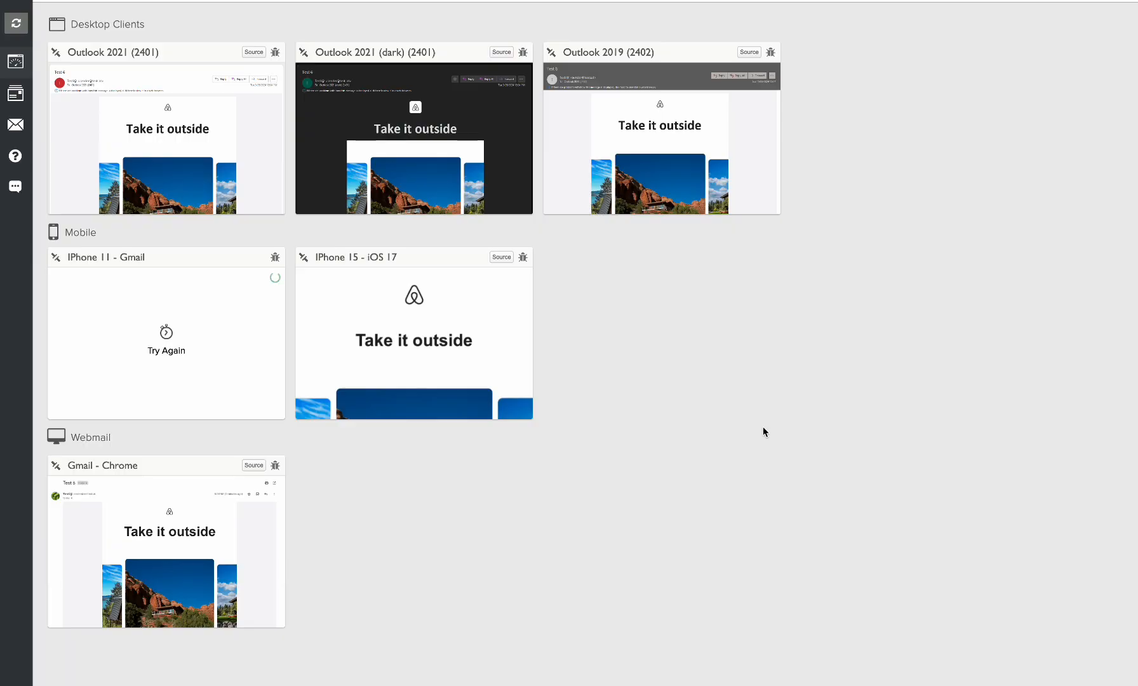